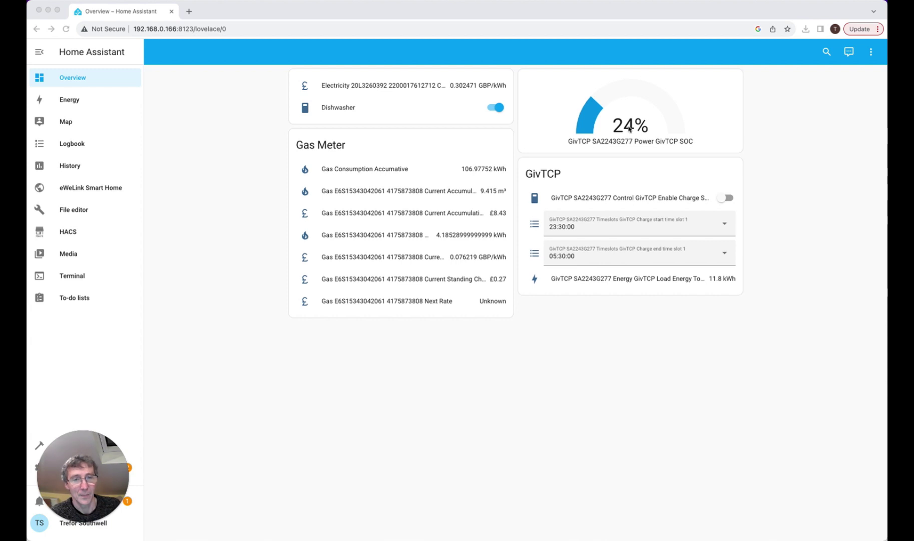
Step: Search the web for "predbat github" in a new tab and open the springfall2008/batpred result
{"action": "left_click", "coordinate": [189, 12]}
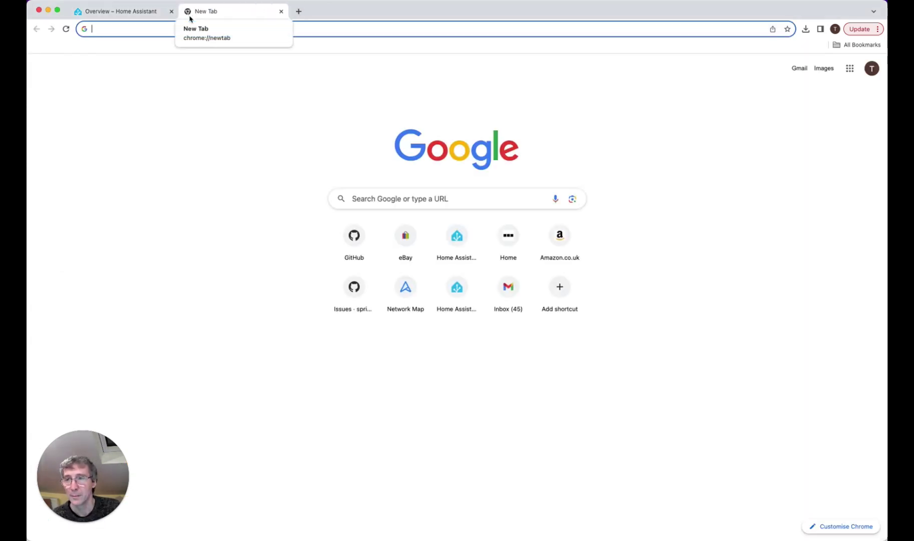
{"action": "type", "text": "predbat"}
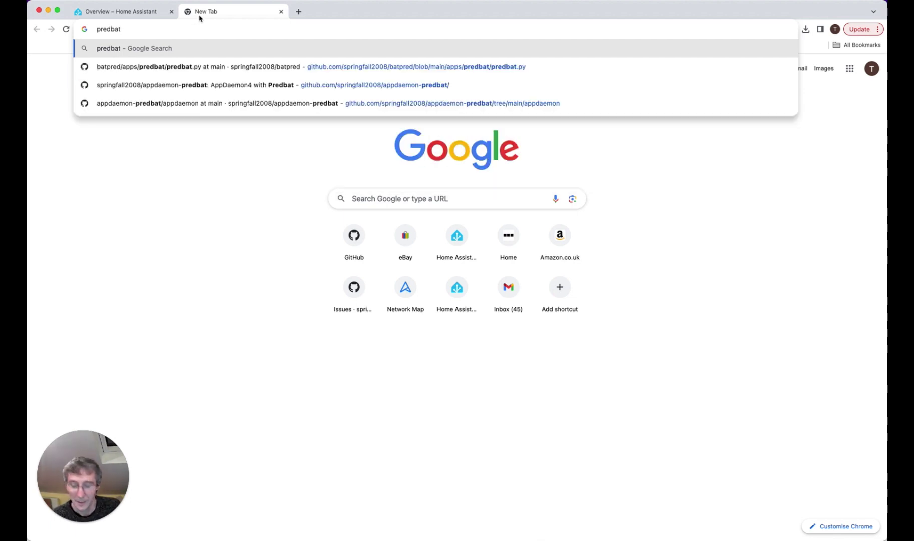
{"action": "type", "text": "github"}
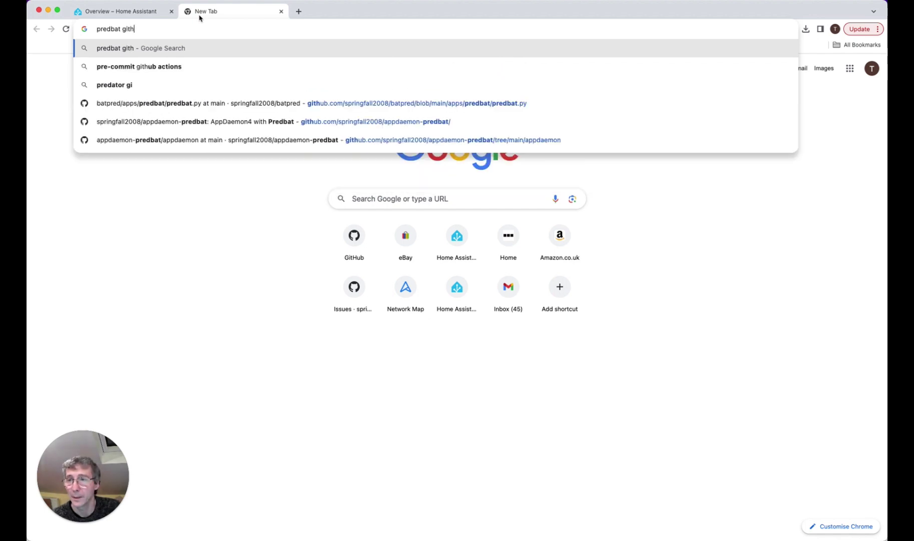
{"action": "key", "text": "Return"}
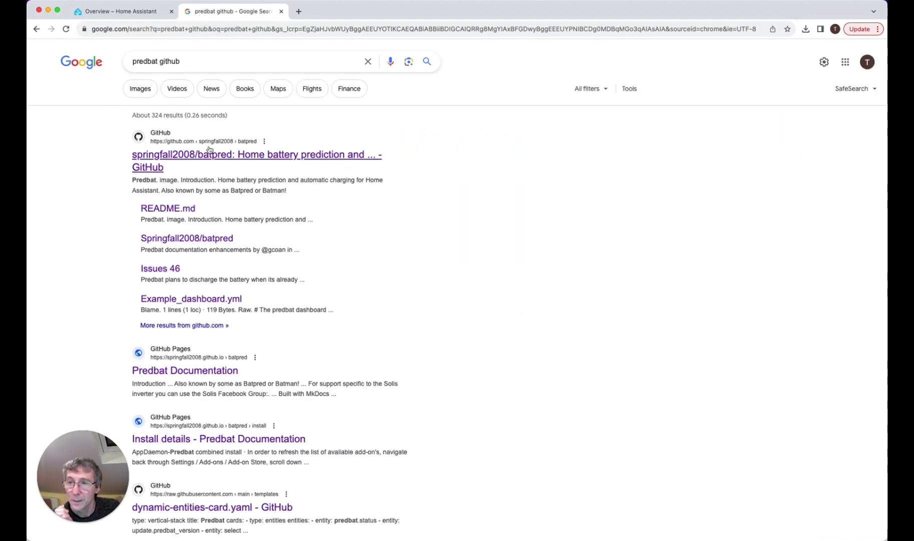
{"action": "left_click", "coordinate": [209, 152]}
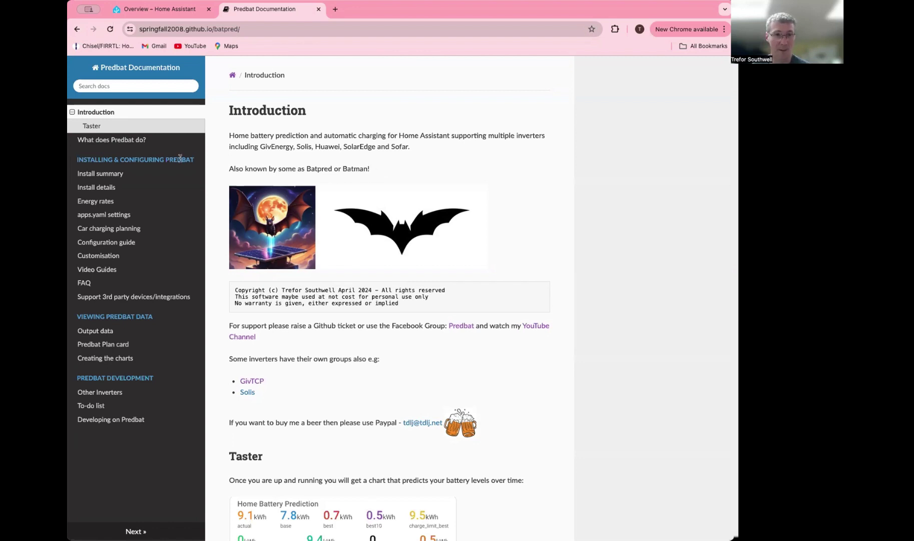
Step: Review the Predbat installation options in the documentation's install summary and open the Predbat add-on install instructions
{"action": "left_click", "coordinate": [102, 173]}
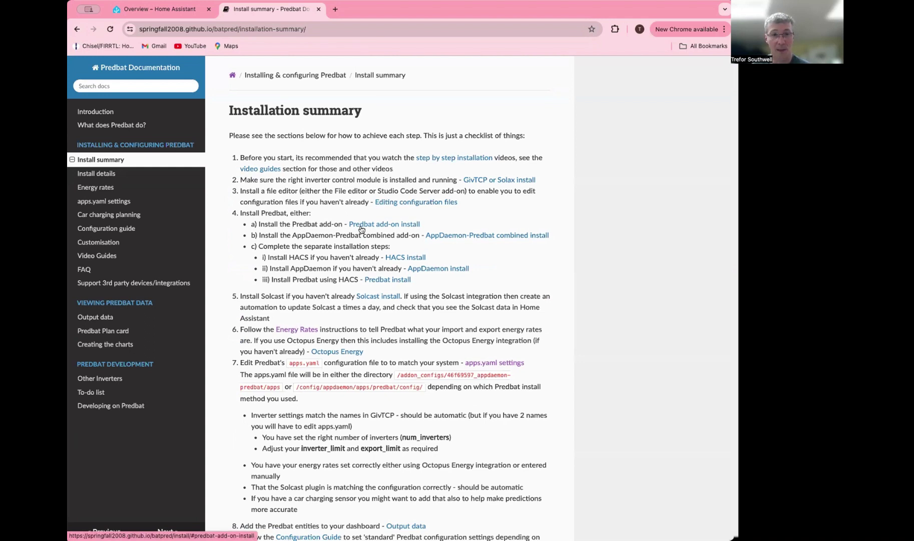
{"action": "left_click_drag", "start_coordinate": [240, 213], "coordinate": [292, 213]}
{"action": "left_click", "coordinate": [312, 214]}
{"action": "triple_click", "coordinate": [311, 213]}
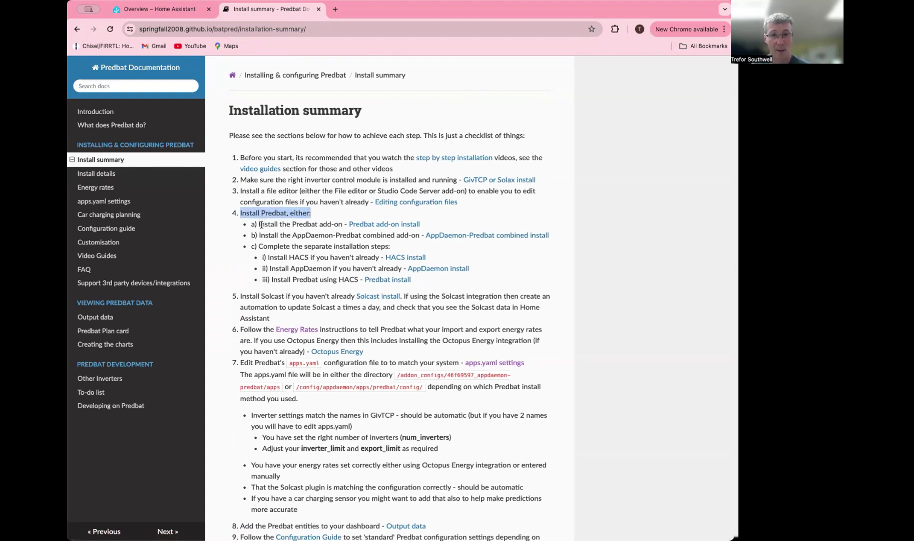
{"action": "left_click", "coordinate": [296, 224]}
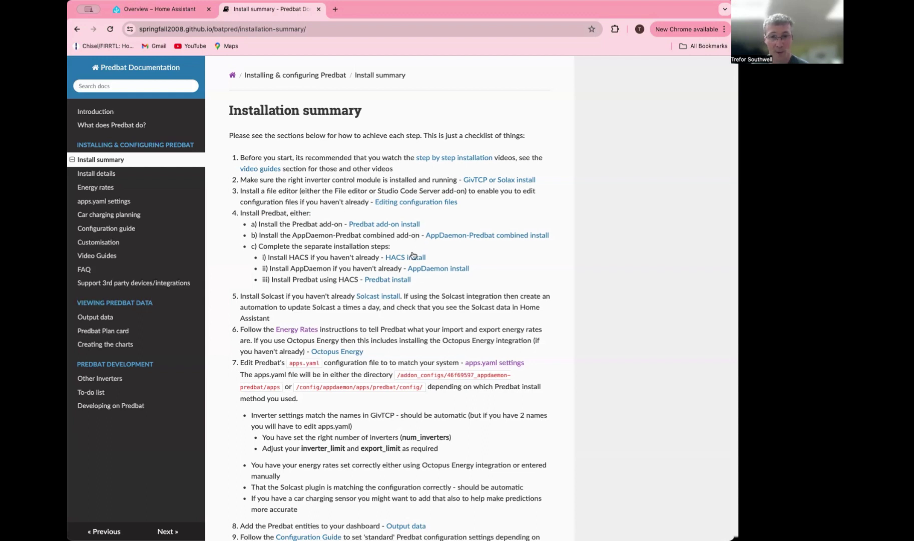
{"action": "left_click", "coordinate": [382, 225]}
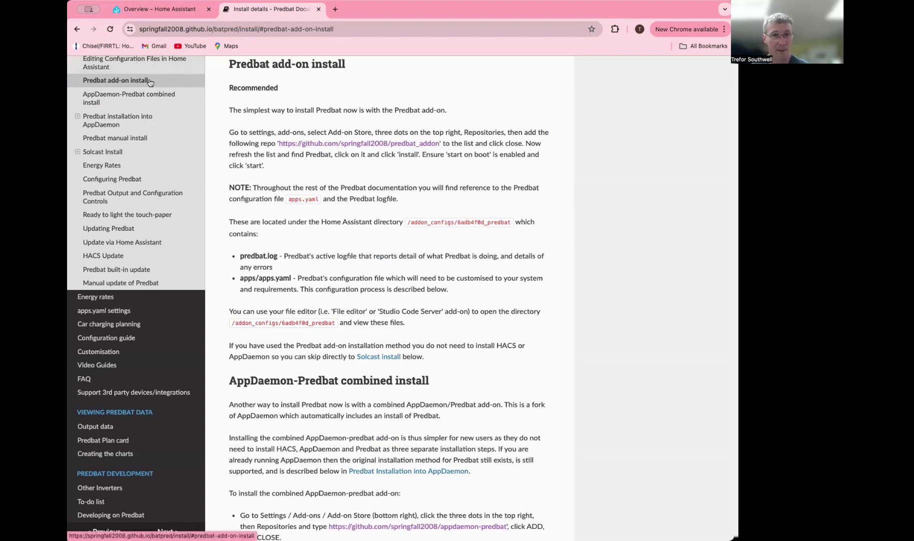
{"action": "scroll", "coordinate": [165, 82], "scroll_direction": "up", "scroll_amount": 3}
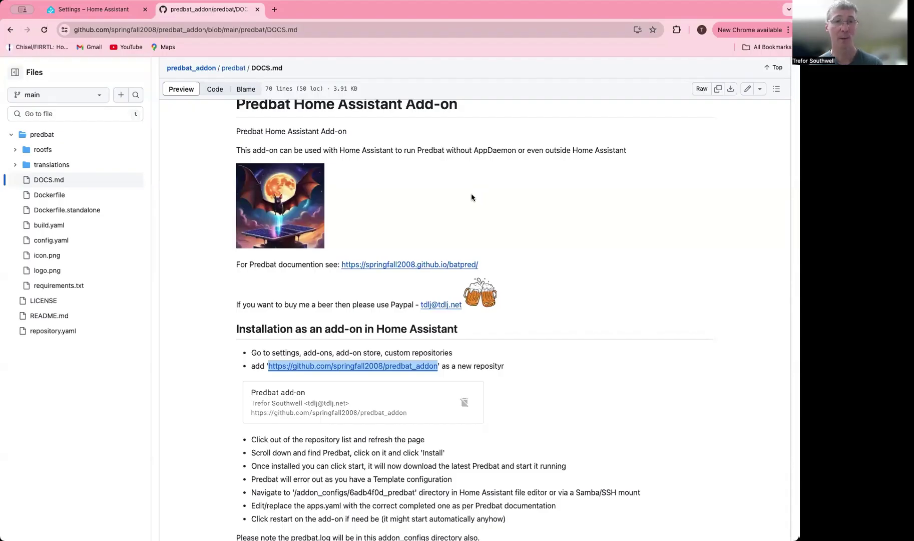
{"action": "scroll", "coordinate": [472, 196], "scroll_direction": "up", "scroll_amount": 1}
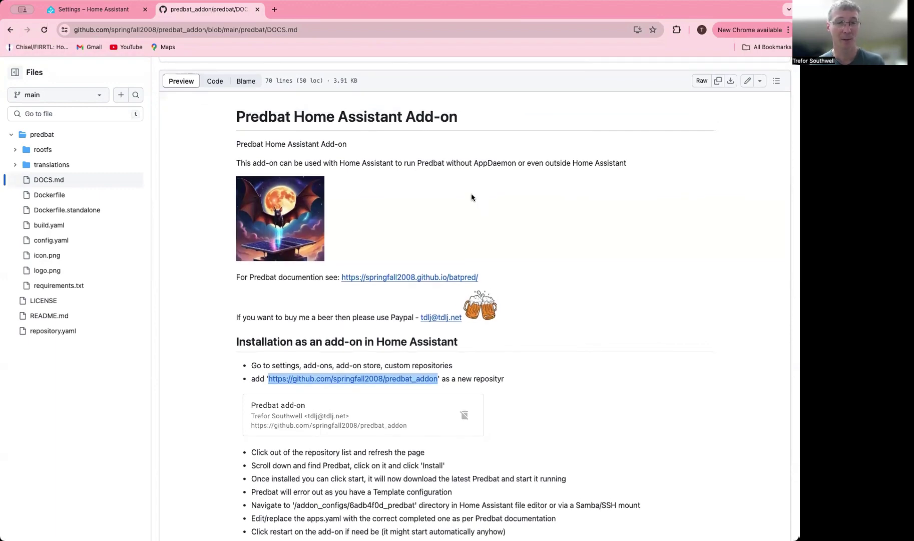
{"action": "scroll", "coordinate": [472, 196], "scroll_direction": "up", "scroll_amount": 3}
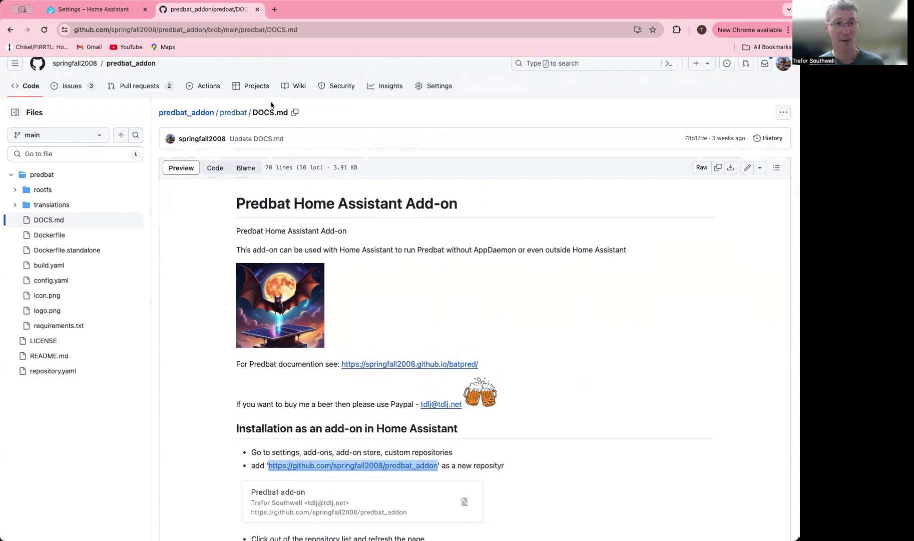
{"action": "scroll", "coordinate": [376, 249], "scroll_direction": "down", "scroll_amount": 3}
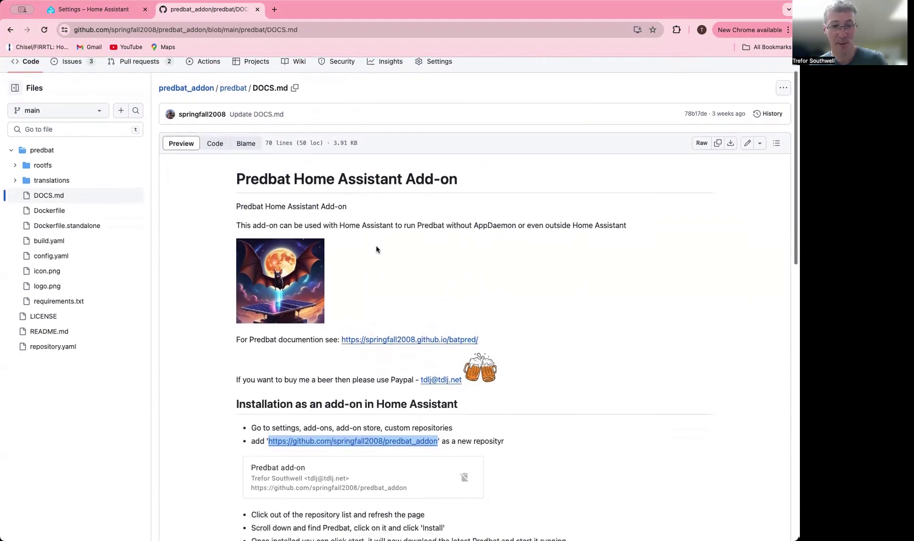
{"action": "right_click", "coordinate": [379, 396]}
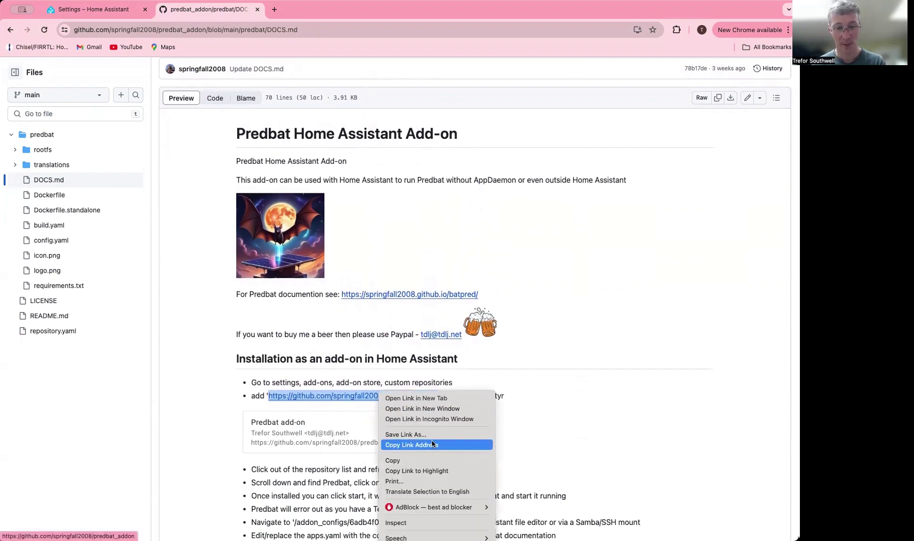
{"action": "left_click", "coordinate": [421, 459]}
Step: Switch to Home Assistant and add the copied predbat_addon URL to the Add-on Store's repositories
{"action": "left_click", "coordinate": [136, 9]}
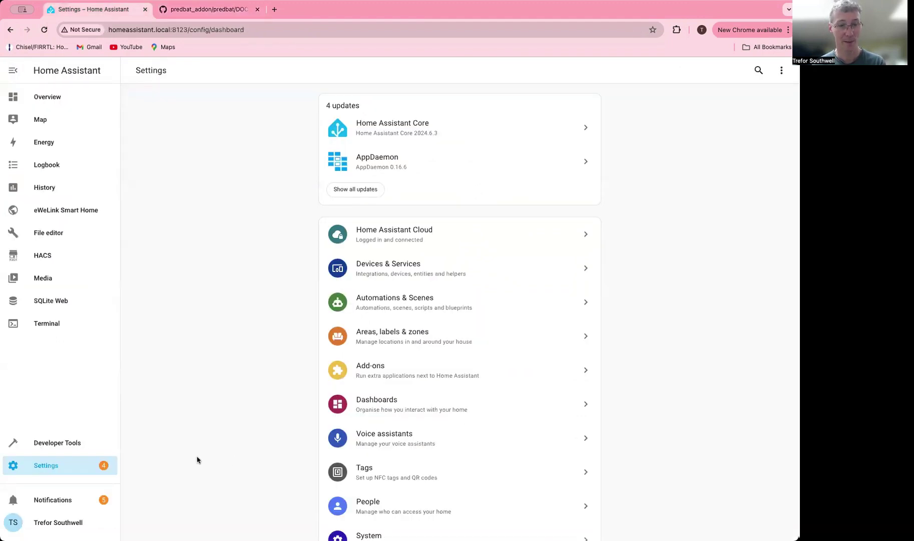
{"action": "left_click", "coordinate": [408, 372]}
{"action": "left_click", "coordinate": [751, 522]}
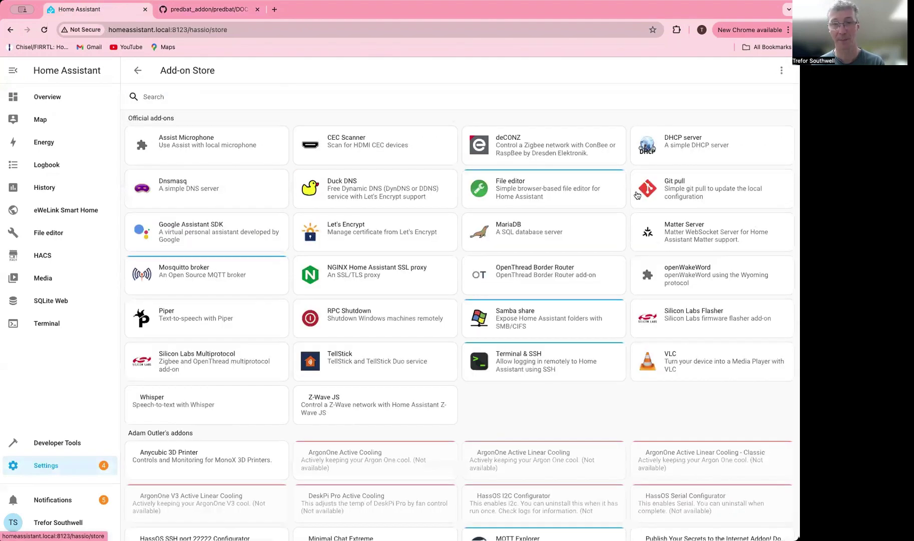
{"action": "left_click", "coordinate": [782, 71]}
{"action": "left_click", "coordinate": [757, 123]}
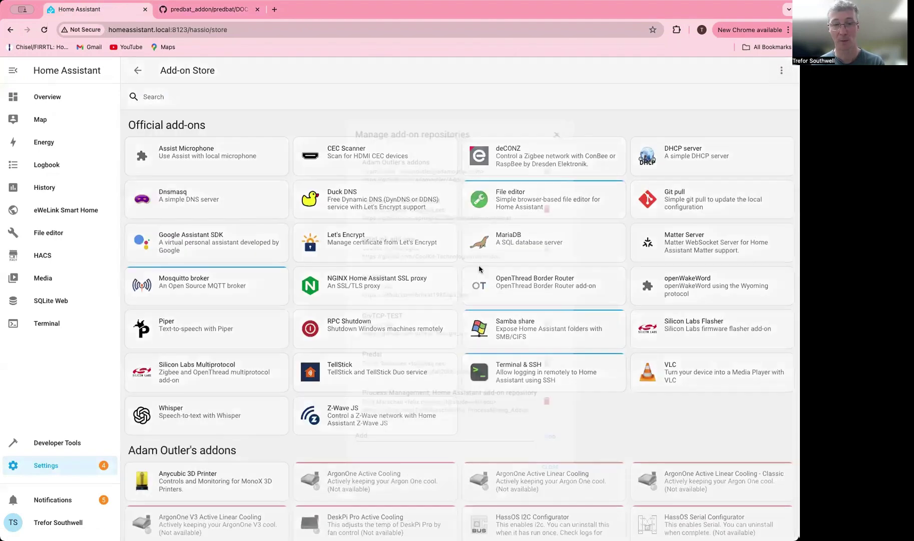
{"action": "key", "text": "super+v"}
{"action": "left_click", "coordinate": [564, 458]}
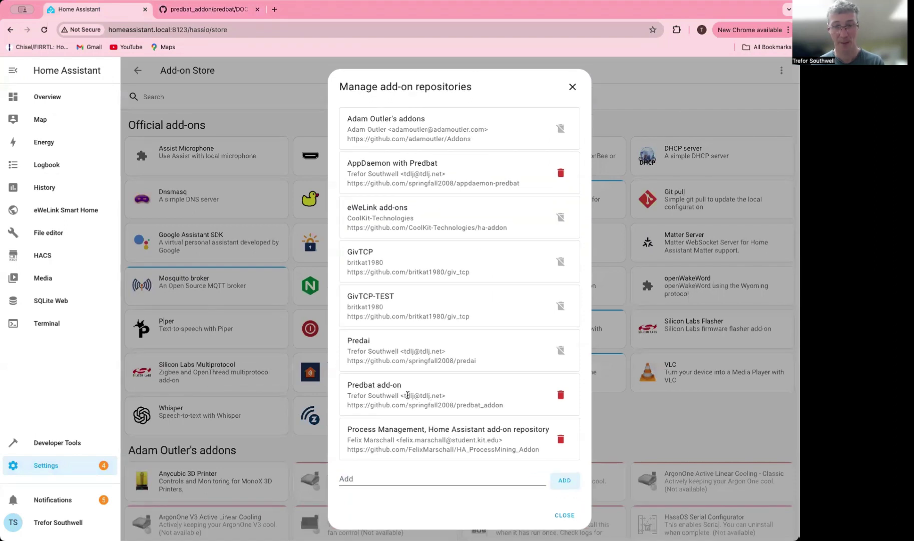
{"action": "left_click", "coordinate": [565, 516]}
Step: Reload the Add-on Store and install the predbat add-on from the Predbat add-on repository
{"action": "left_click", "coordinate": [44, 29]}
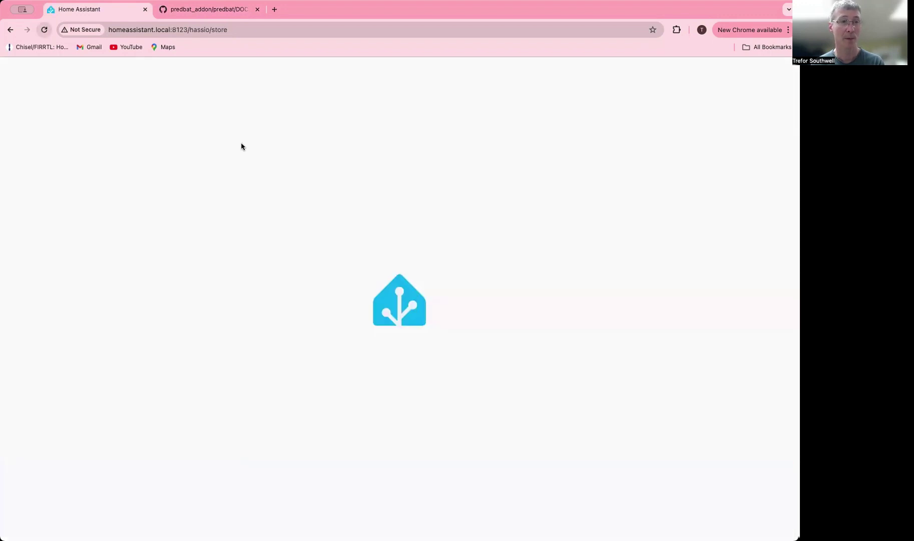
{"action": "scroll", "coordinate": [337, 240], "scroll_direction": "down", "scroll_amount": 15}
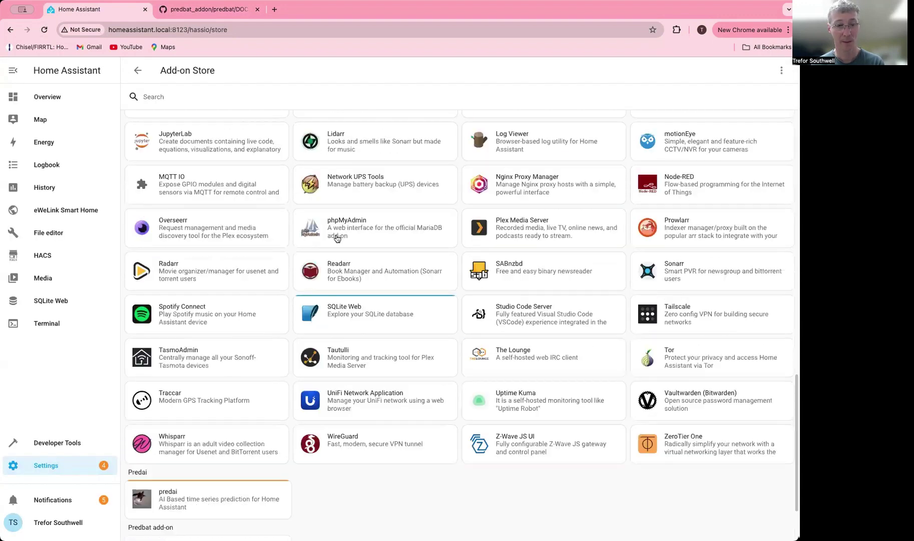
{"action": "scroll", "coordinate": [337, 239], "scroll_direction": "down", "scroll_amount": 3}
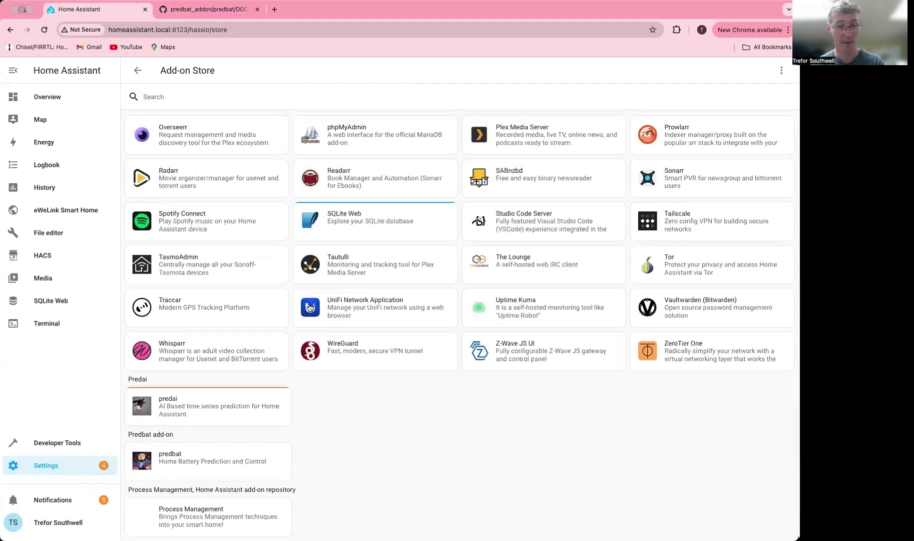
{"action": "left_click", "coordinate": [212, 461]}
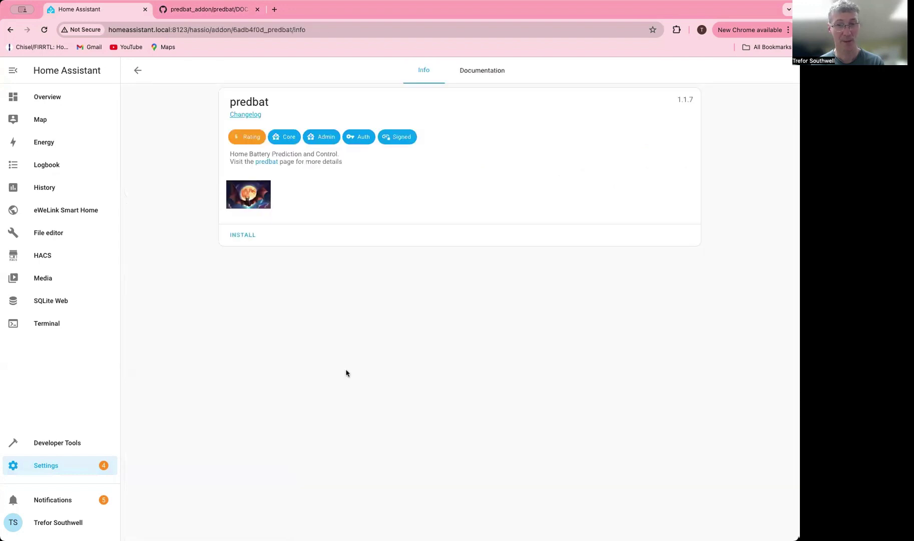
{"action": "left_click", "coordinate": [242, 234]}
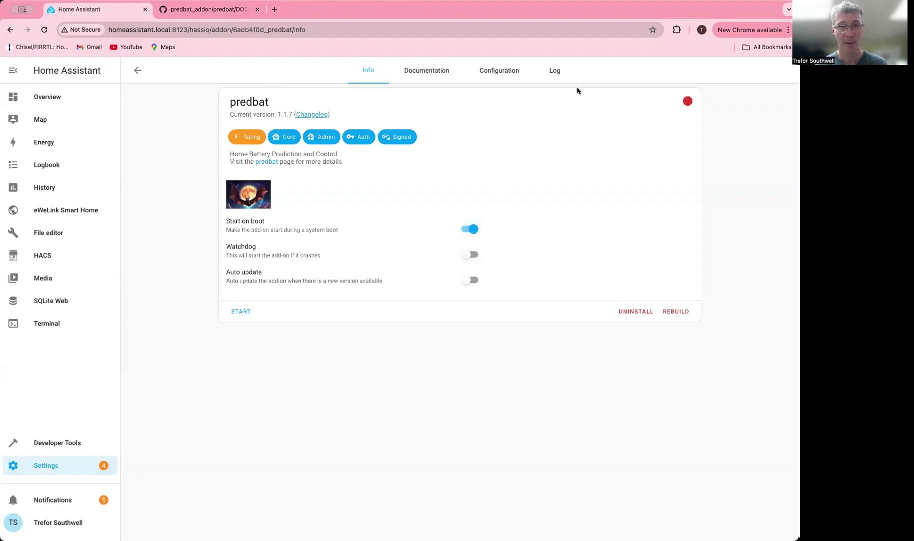
Step: Start the predbat add-on and examine its refreshed log for the download, startup and configuration messages
{"action": "left_click", "coordinate": [242, 311]}
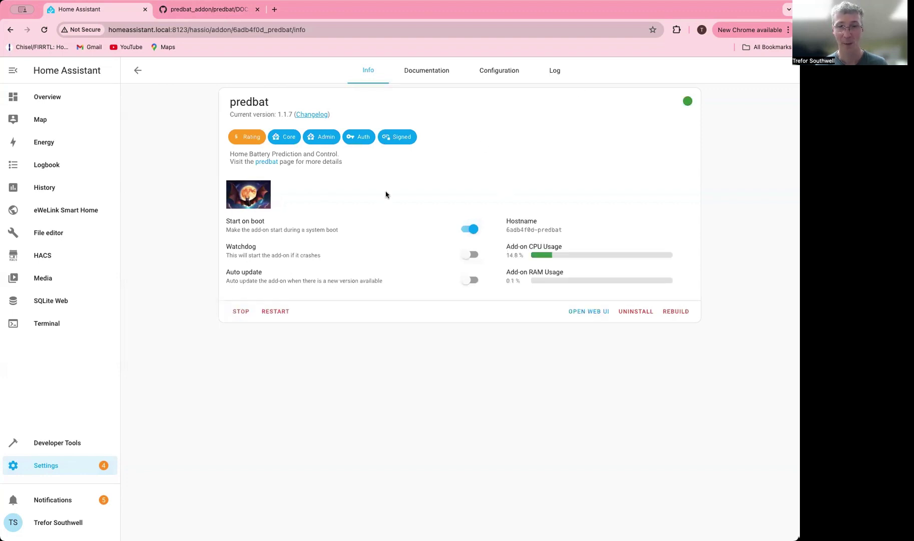
{"action": "left_click", "coordinate": [556, 73]}
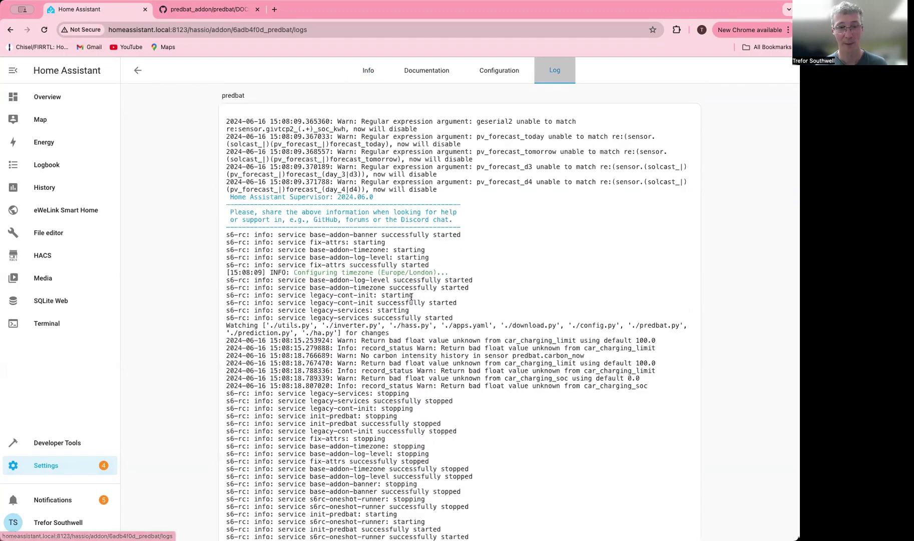
{"action": "left_click", "coordinate": [244, 526]}
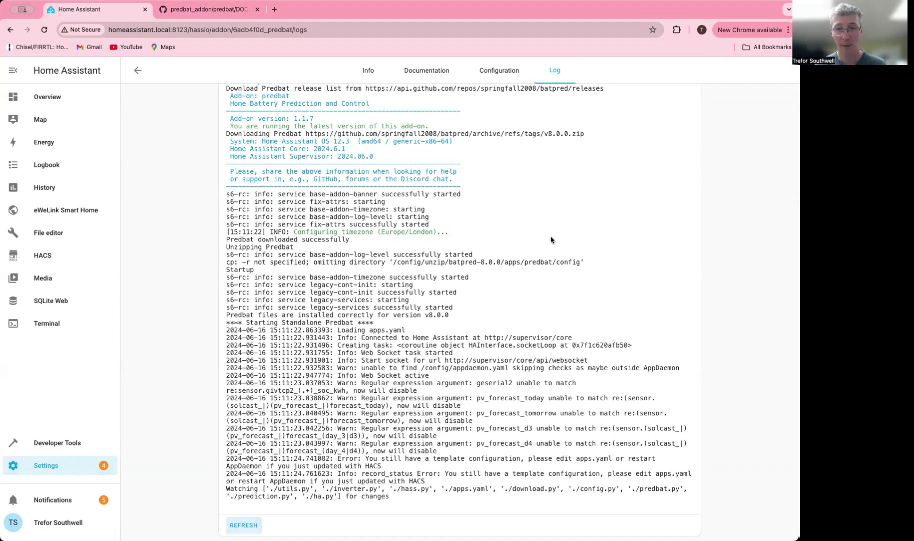
{"action": "left_click_drag", "start_coordinate": [580, 263], "coordinate": [406, 260]}
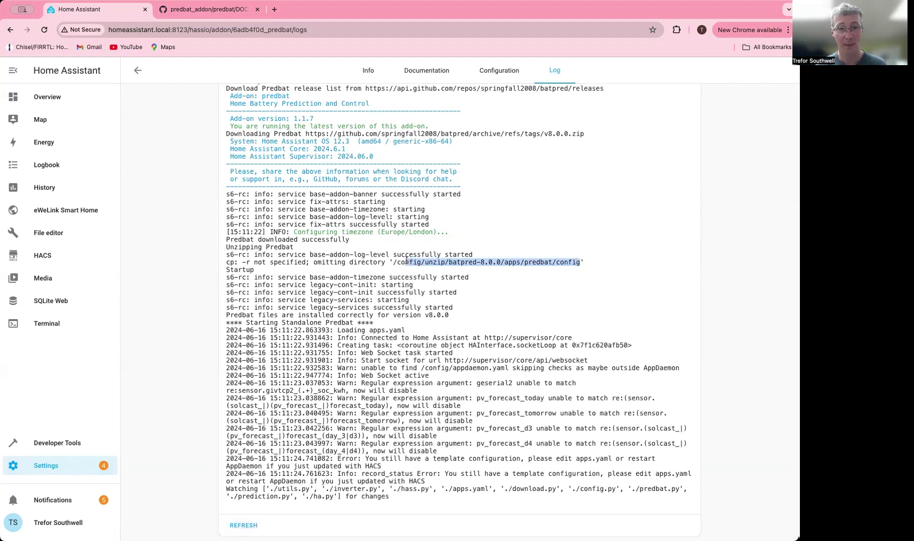
{"action": "left_click", "coordinate": [406, 251]}
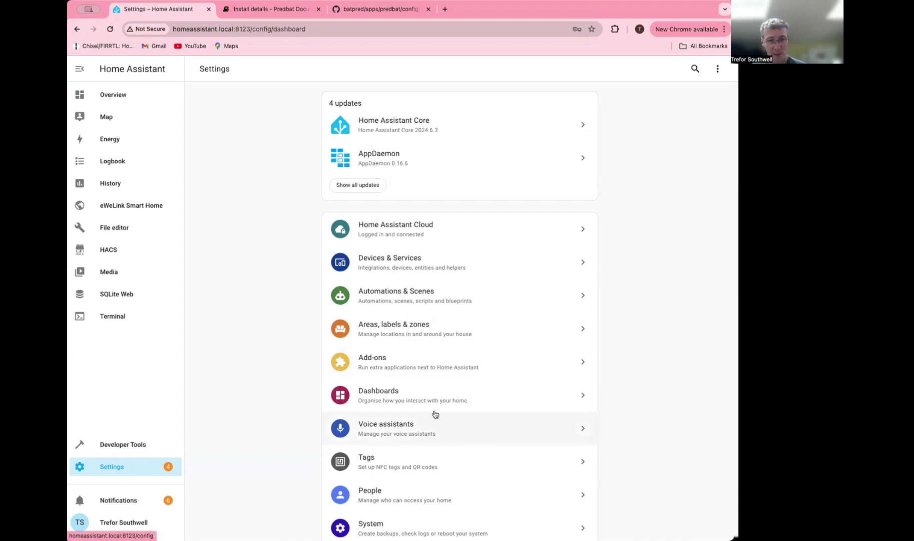
Step: Open the File editor add-on's configuration options to check the Enforce Basepath setting
{"action": "left_click", "coordinate": [420, 367]}
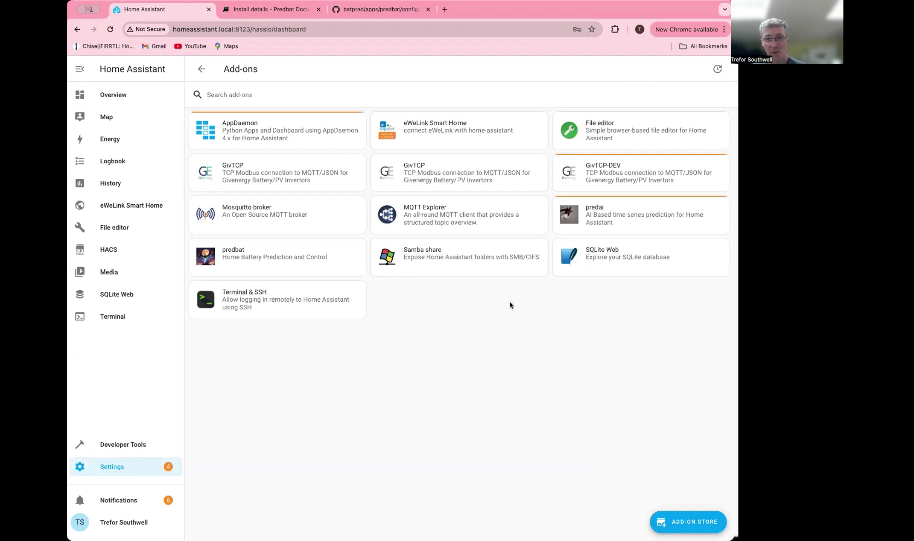
{"action": "left_click", "coordinate": [630, 120]}
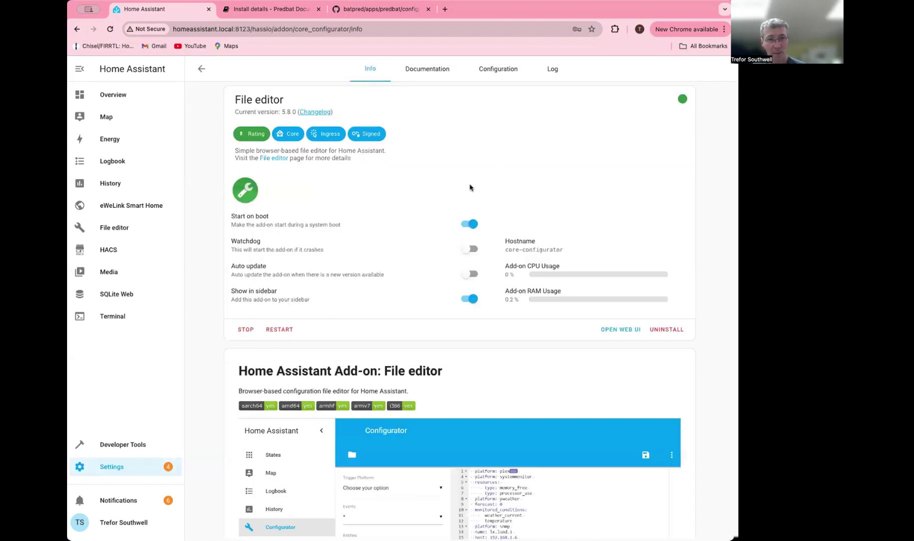
{"action": "left_click", "coordinate": [503, 73]}
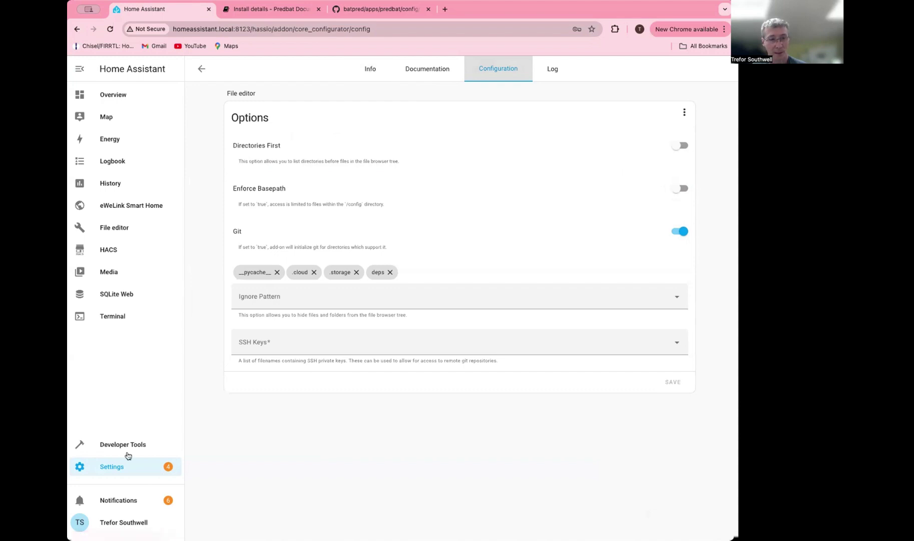
Step: In the File editor, open apps.yaml from the addon_configs/6adb4f0d_predbat folder
{"action": "left_click", "coordinate": [117, 231]}
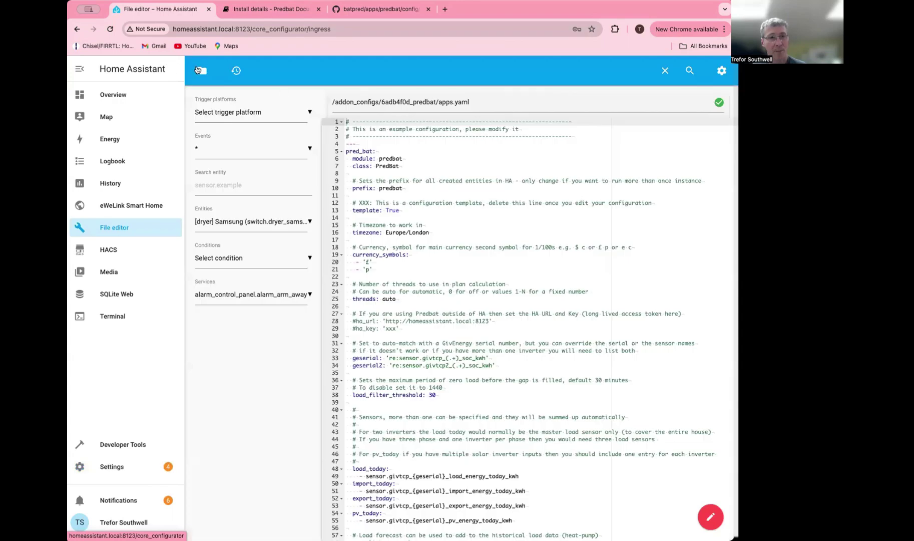
{"action": "left_click", "coordinate": [198, 70]}
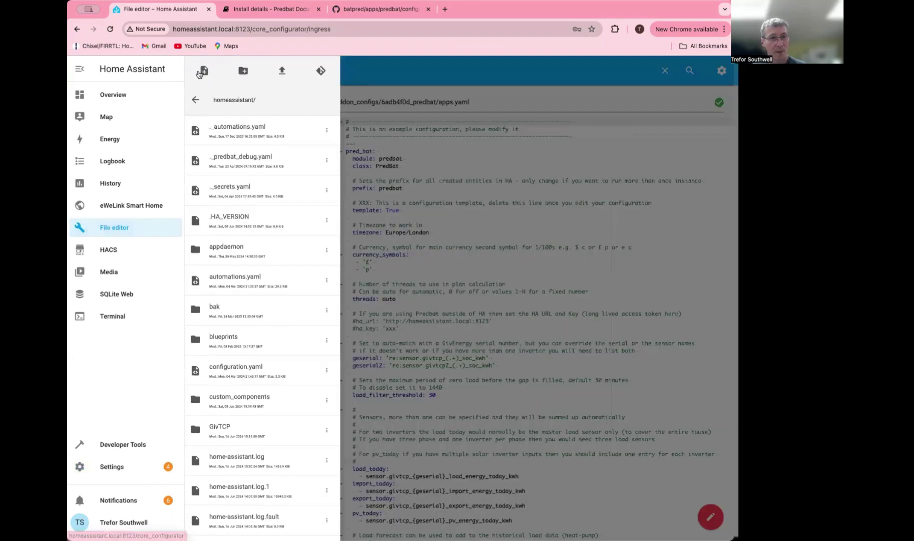
{"action": "left_click", "coordinate": [193, 99]}
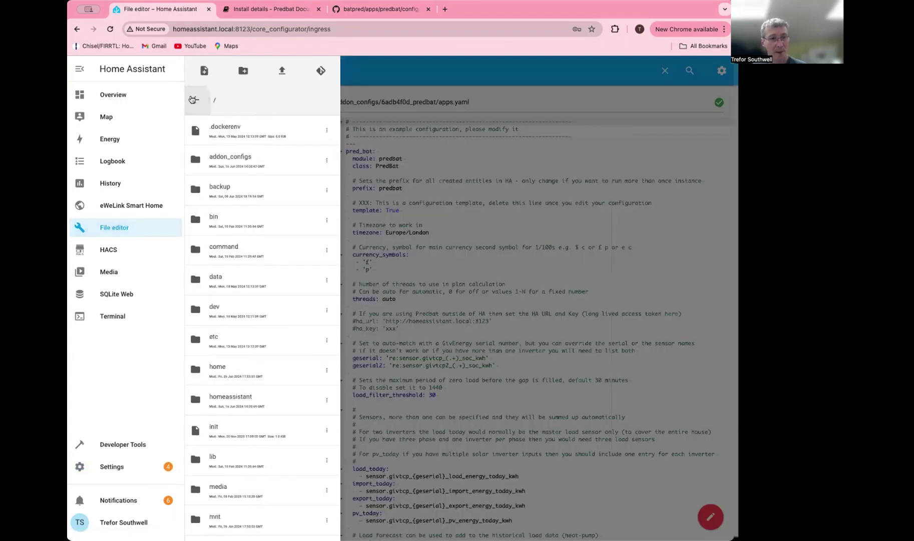
{"action": "left_click", "coordinate": [231, 159]}
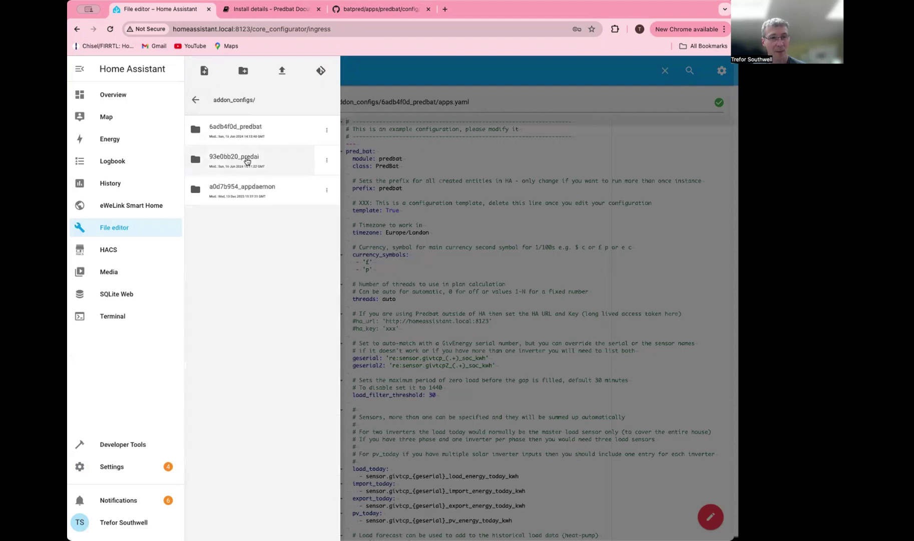
{"action": "left_click", "coordinate": [224, 132]}
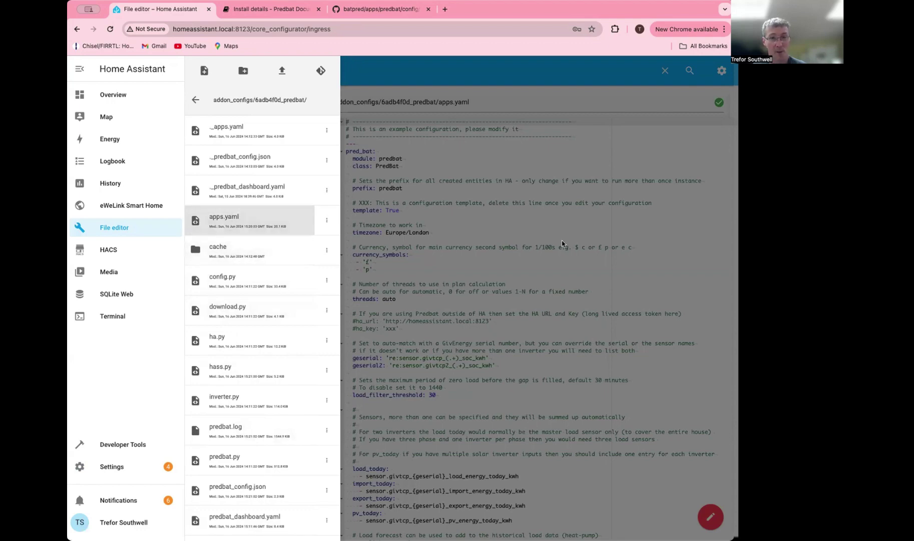
{"action": "left_click", "coordinate": [240, 217]}
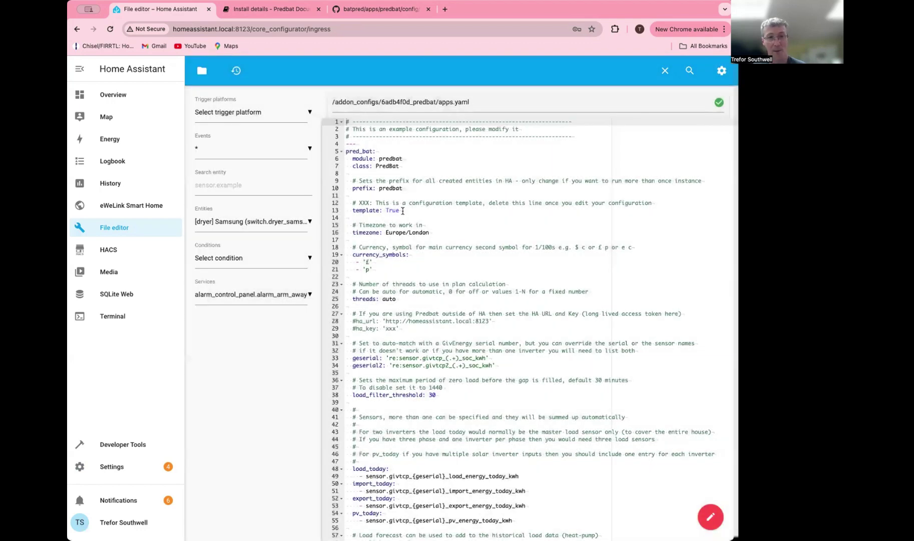
Step: Delete the configuration template comment and the template: True line from apps.yaml, along with the leftover blank line
{"action": "left_click_drag", "start_coordinate": [404, 213], "coordinate": [346, 203]}
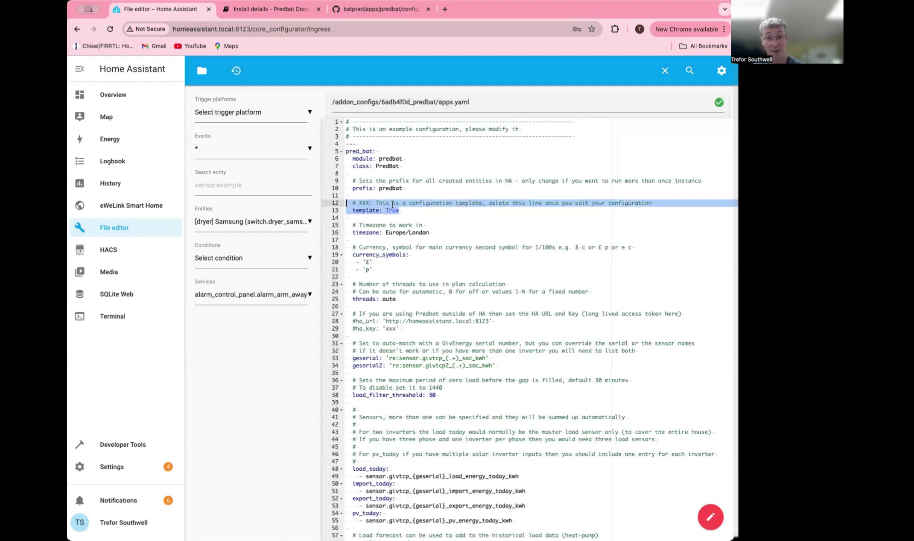
{"action": "key", "text": "BackSpace"}
{"action": "key", "text": "BackSpace"}
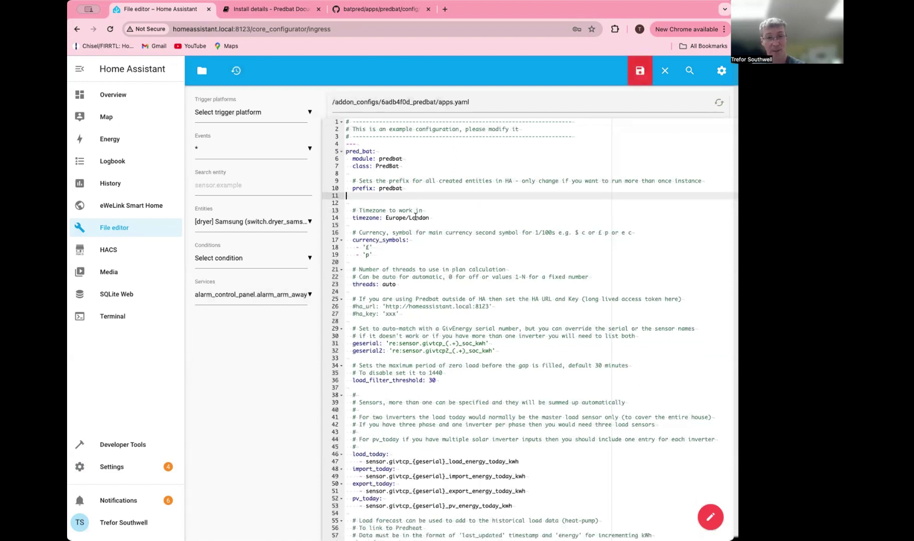
{"action": "key", "text": "BackSpace"}
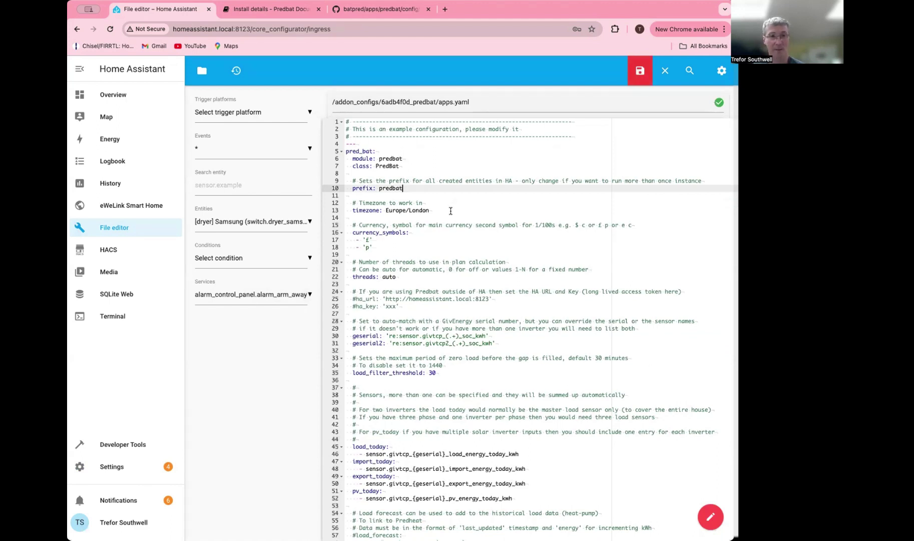
Step: Switch to the Predbat install documentation and examine the Inverter Control Integration table of brands and GitHub links
{"action": "left_click", "coordinate": [270, 9]}
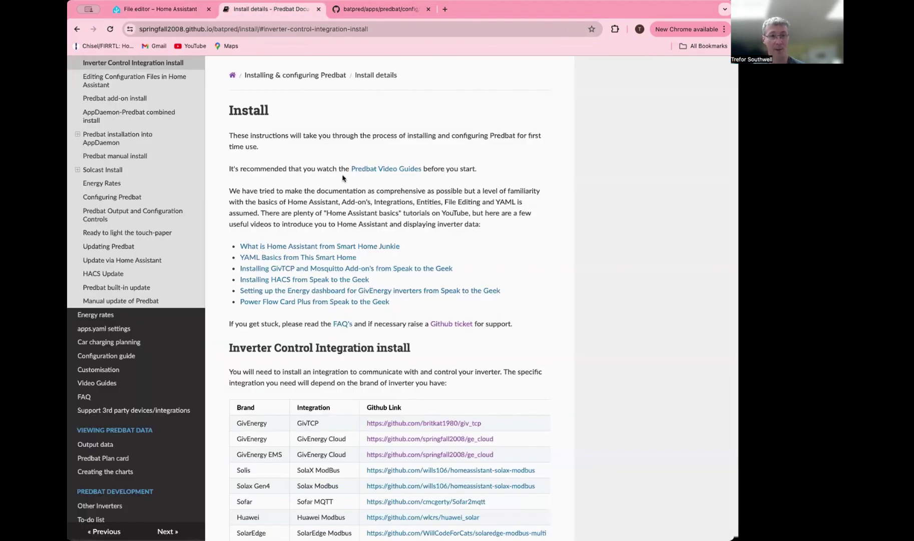
{"action": "scroll", "coordinate": [343, 178], "scroll_direction": "down", "scroll_amount": 5}
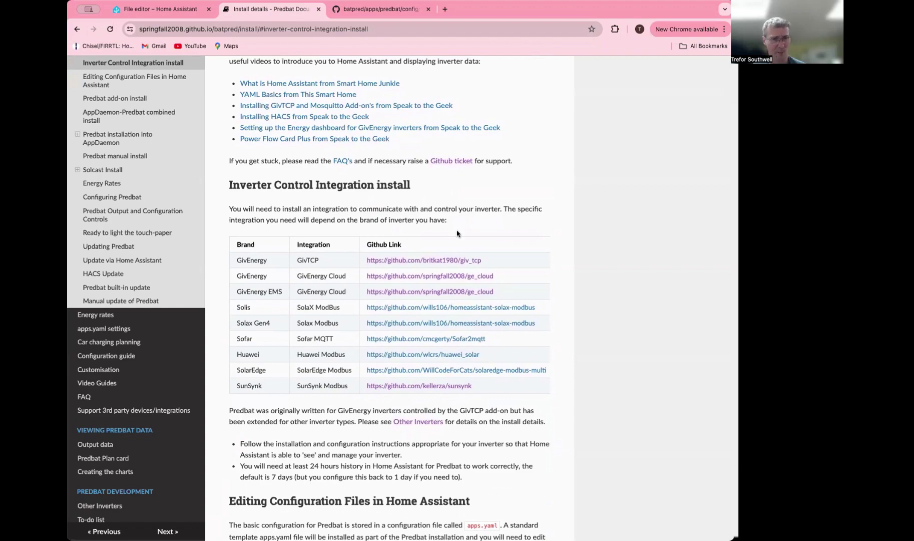
{"action": "scroll", "coordinate": [457, 233], "scroll_direction": "up", "scroll_amount": 1}
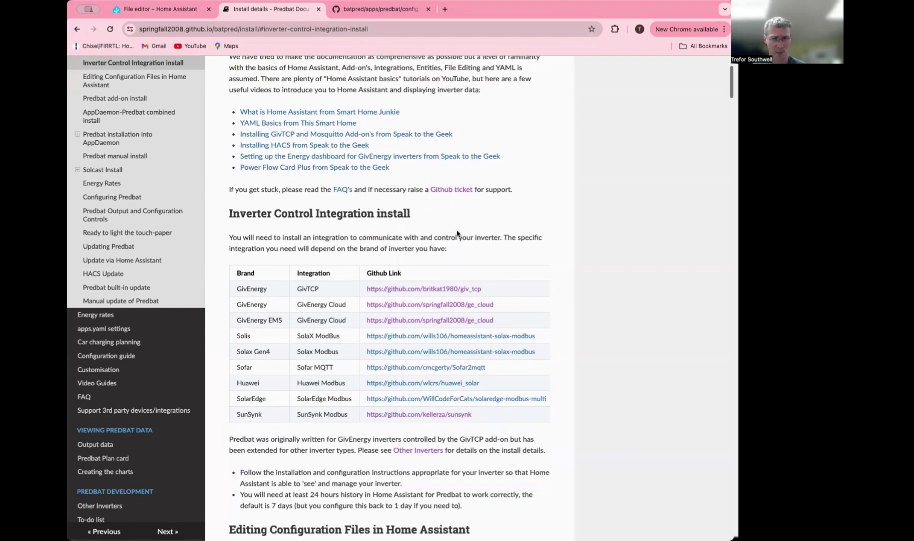
{"action": "scroll", "coordinate": [457, 233], "scroll_direction": "down", "scroll_amount": 5}
{"action": "scroll", "coordinate": [457, 232], "scroll_direction": "up", "scroll_amount": 8}
{"action": "scroll", "coordinate": [457, 230], "scroll_direction": "down", "scroll_amount": 1}
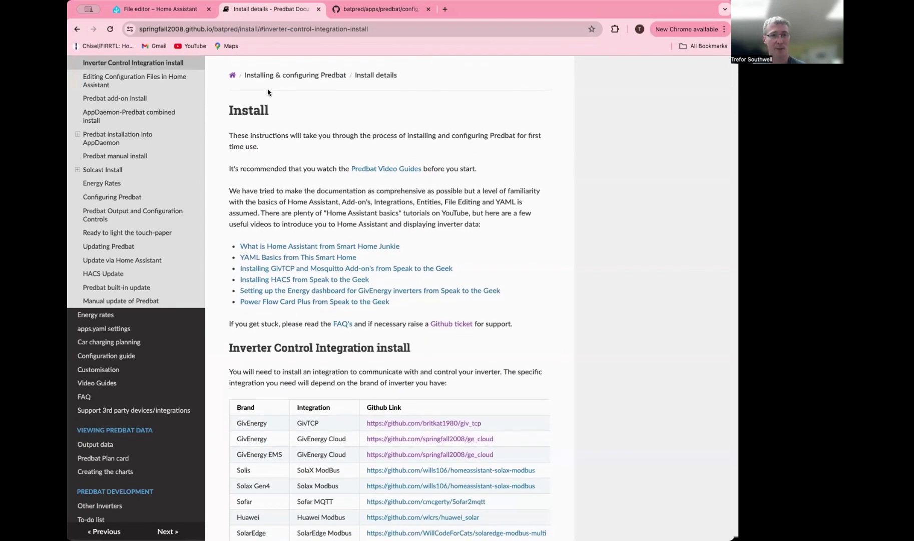
Step: Switch to the batpred GitHub repository and open huawei.yaml from its templates folder
{"action": "left_click", "coordinate": [390, 11]}
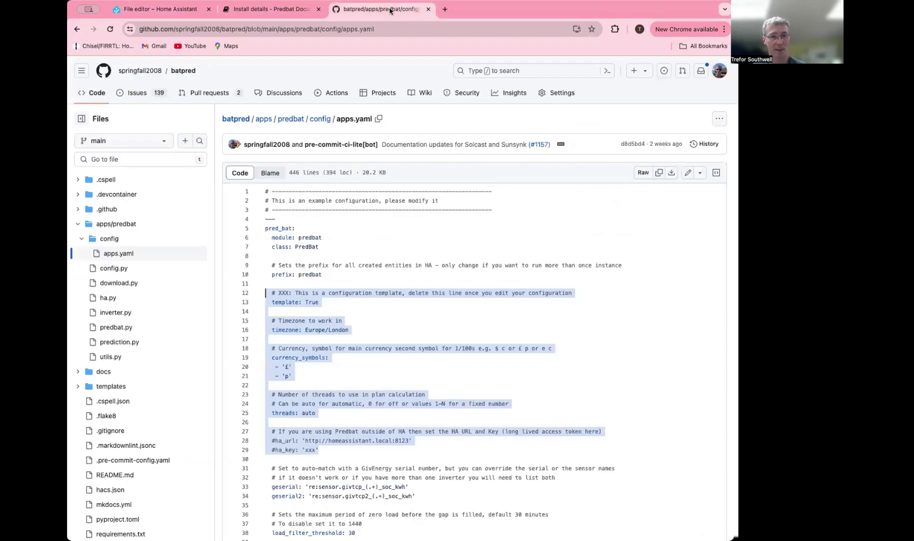
{"action": "left_click", "coordinate": [183, 70]}
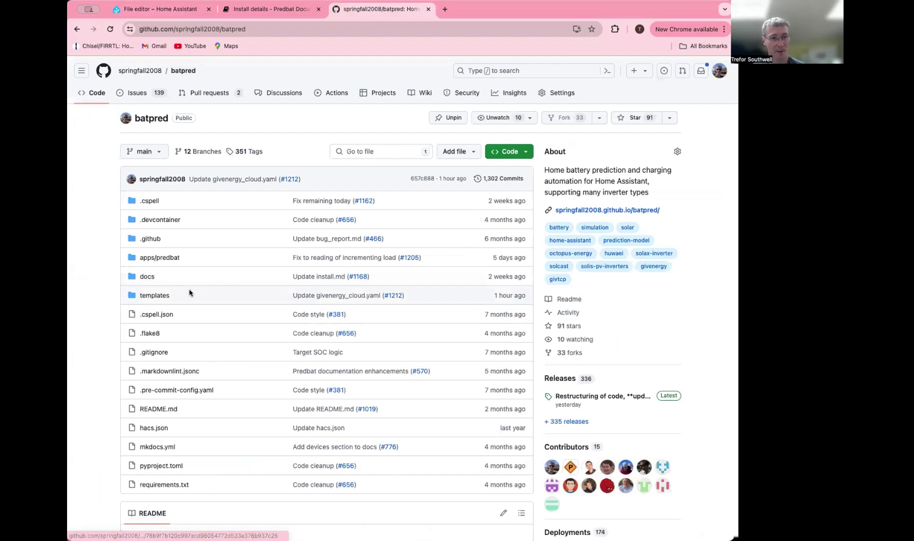
{"action": "left_click", "coordinate": [158, 297]}
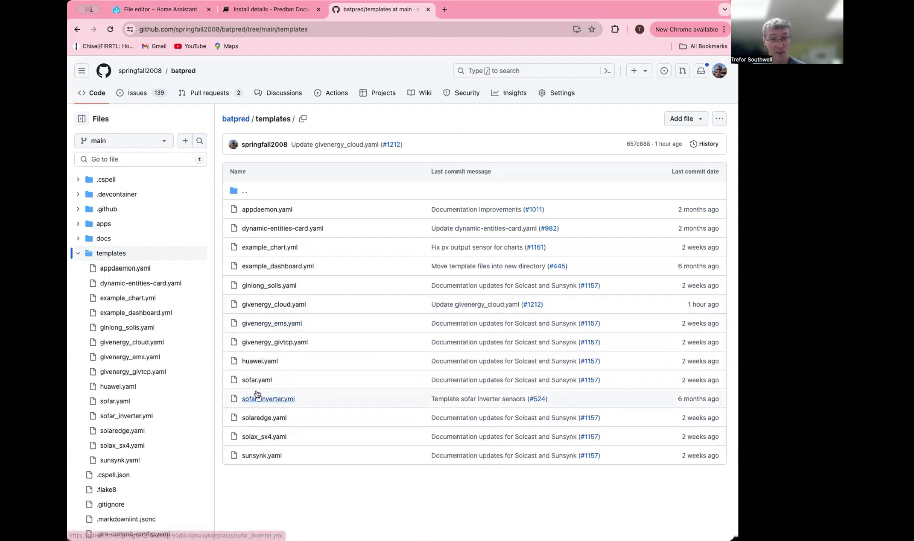
{"action": "left_click", "coordinate": [256, 360]}
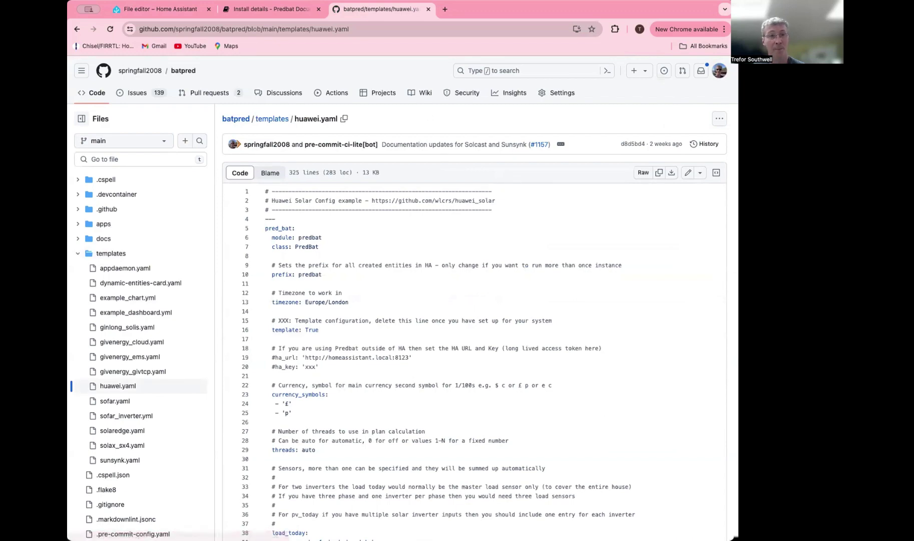
Step: Return to the Home Assistant File editor and delete the template comment and template: True line below the timezone setting in apps.yaml
{"action": "left_click", "coordinate": [200, 14]}
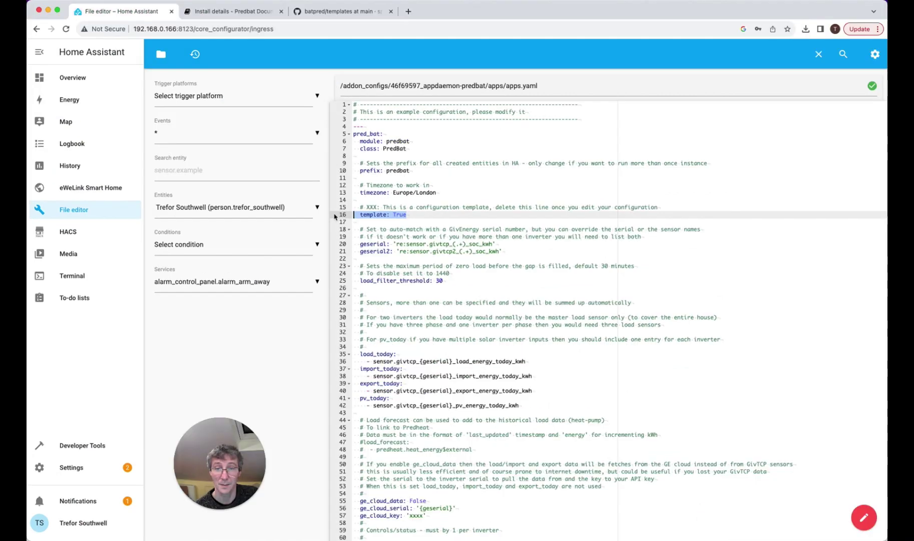
{"action": "left_click_drag", "start_coordinate": [406, 215], "coordinate": [335, 208]}
{"action": "key", "text": "BackSpace"}
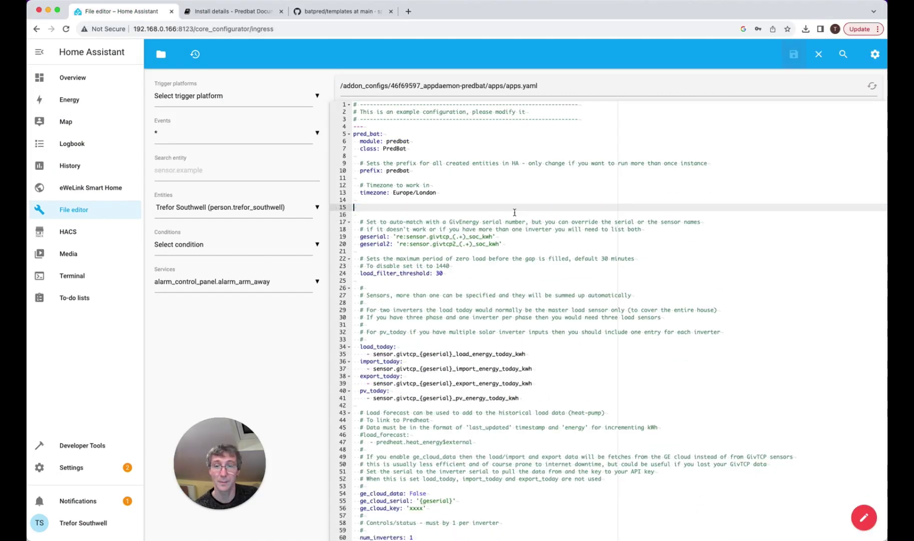
{"action": "key", "text": "BackSpace"}
{"action": "key", "text": "BackSpace"}
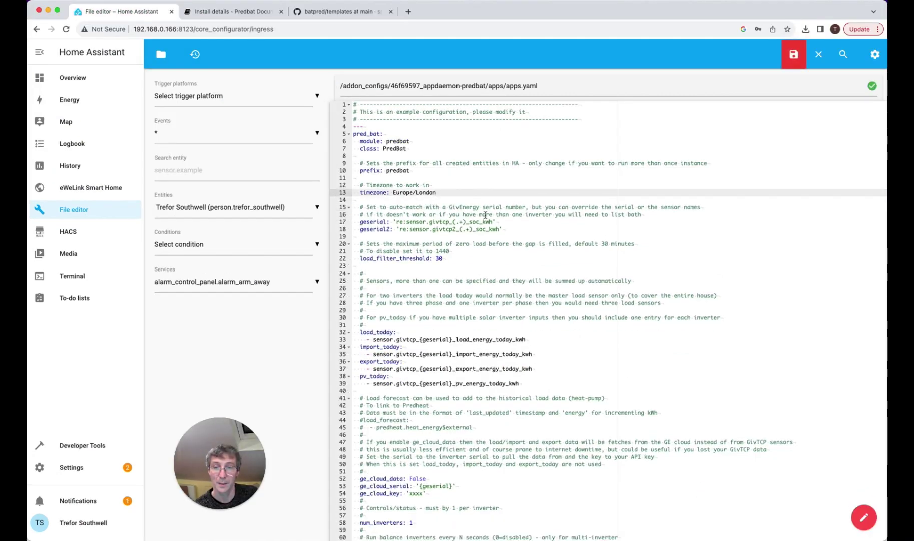
Step: Replace homeassistant.local with 192.168.0.166 in the first givtcp_rest URL, the one using port 6345
{"action": "scroll", "coordinate": [485, 216], "scroll_direction": "down", "scroll_amount": 1}
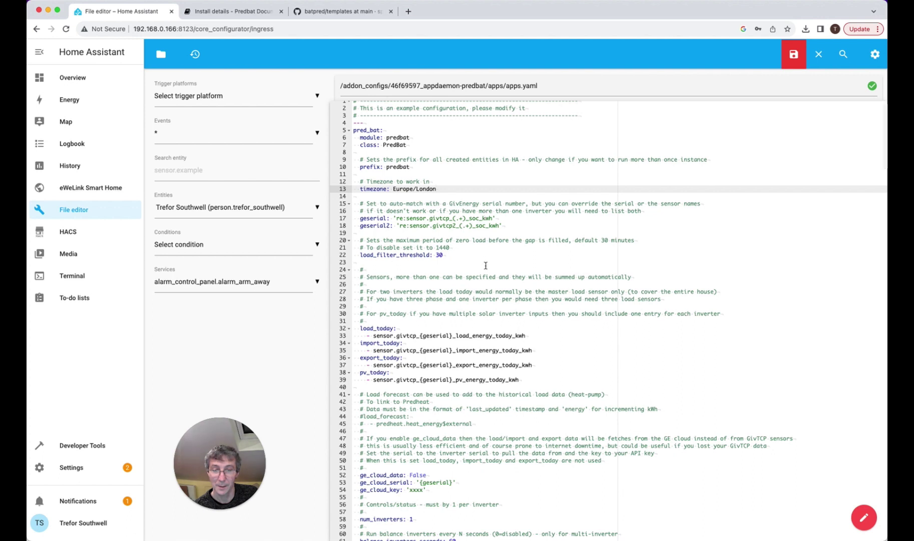
{"action": "double_click", "coordinate": [436, 335]}
{"action": "scroll", "coordinate": [442, 363], "scroll_direction": "down", "scroll_amount": 1}
{"action": "scroll", "coordinate": [442, 363], "scroll_direction": "down", "scroll_amount": 8}
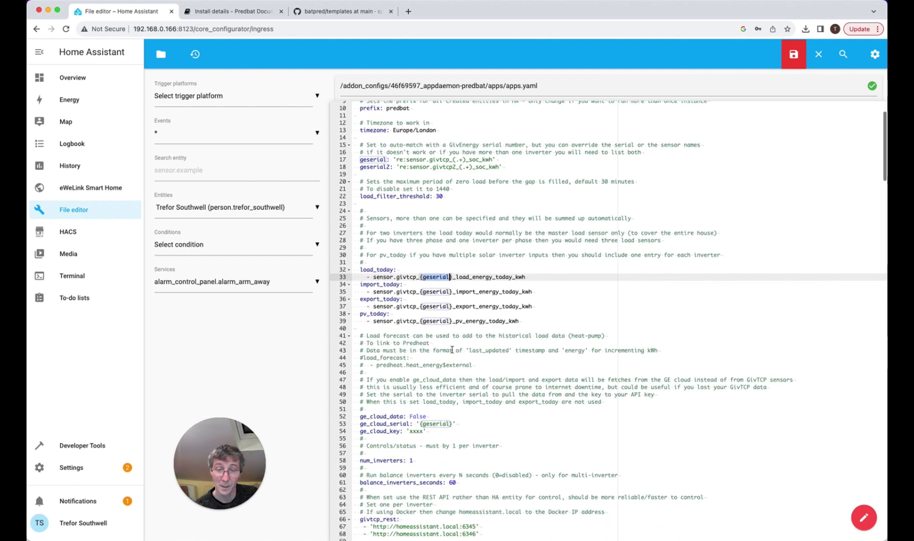
{"action": "scroll", "coordinate": [452, 349], "scroll_direction": "down", "scroll_amount": 6}
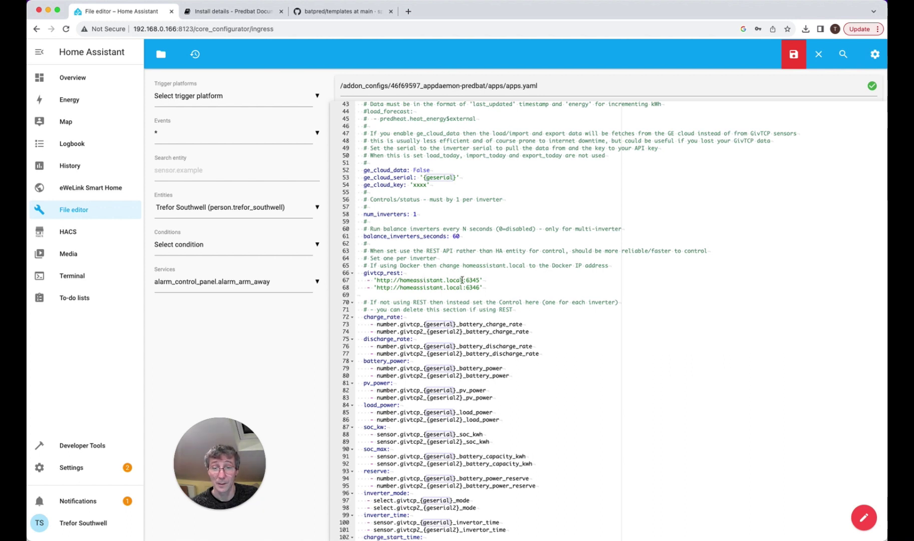
{"action": "left_click_drag", "start_coordinate": [462, 280], "coordinate": [400, 280]}
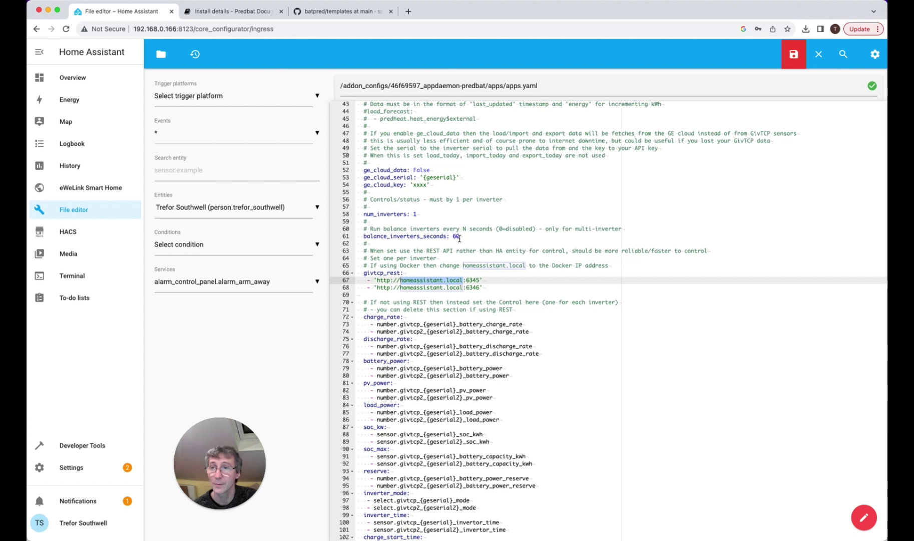
{"action": "type", "text": "192.1"}
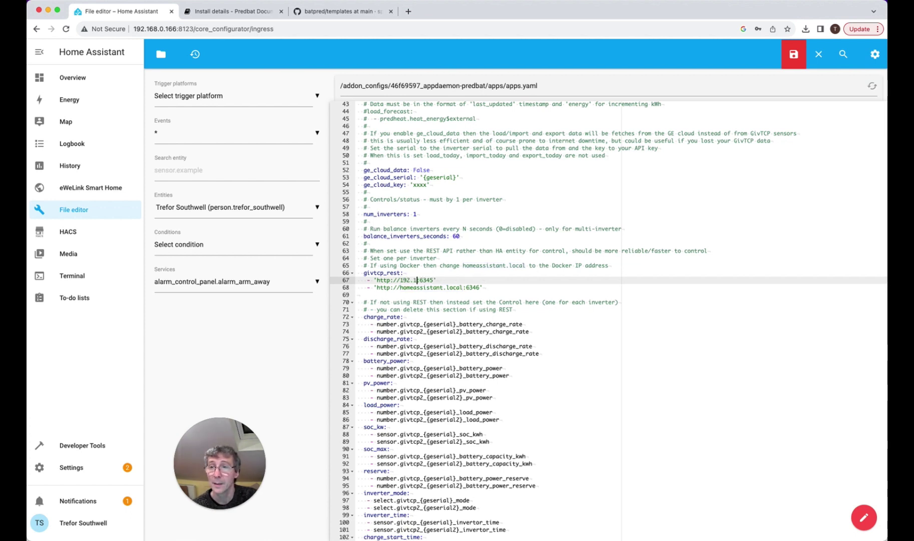
{"action": "type", "text": "68.0.166"}
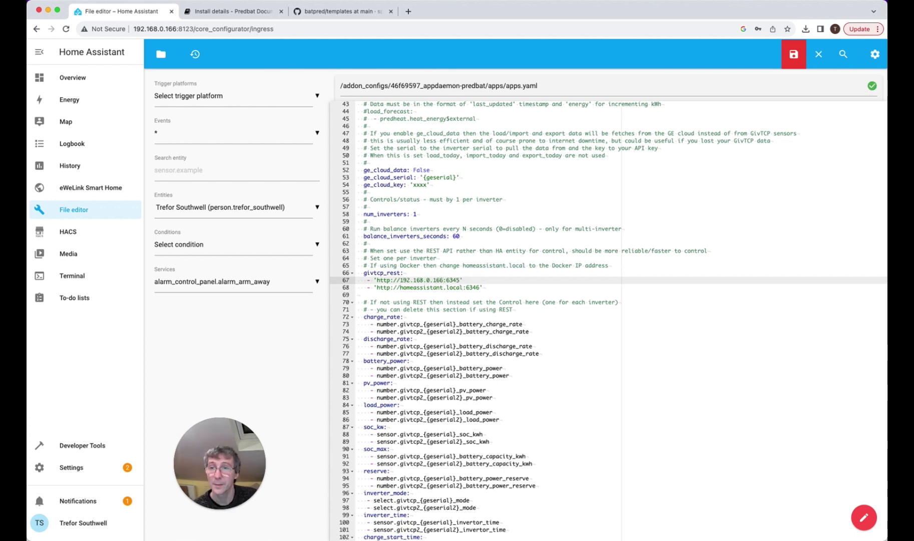
Step: Delete the second givtcp_rest URL, the one using port 6346, to configure a single inverter
{"action": "left_click", "coordinate": [486, 287]}
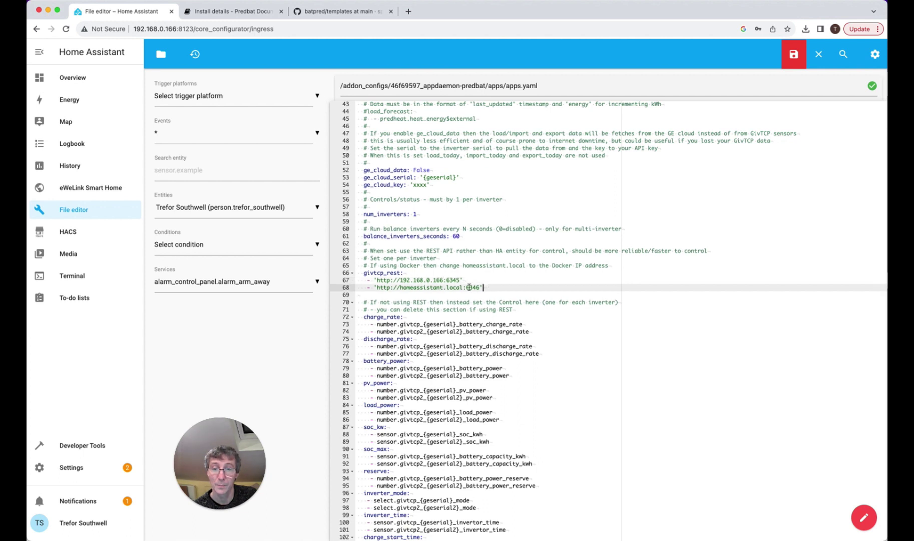
{"action": "left_click_drag", "start_coordinate": [469, 287], "coordinate": [454, 287]}
{"action": "left_click", "coordinate": [447, 280]}
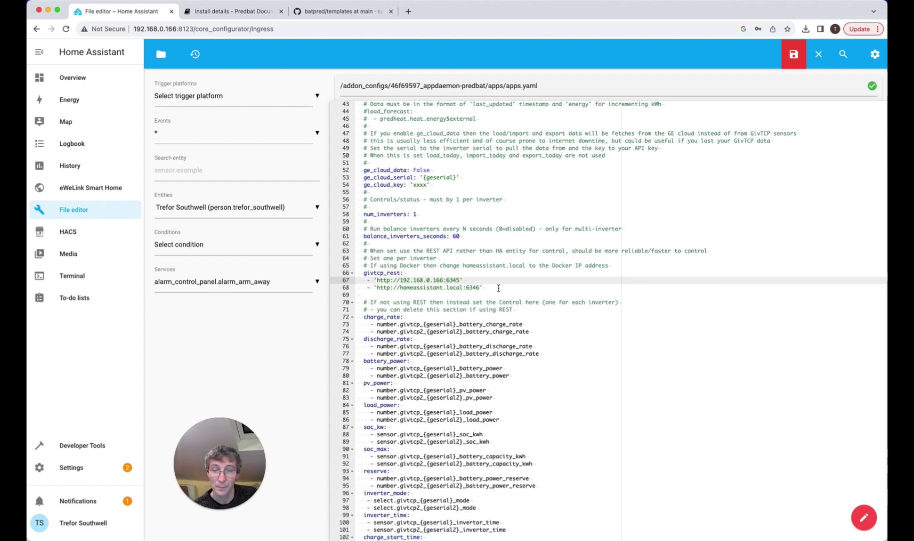
{"action": "left_click_drag", "start_coordinate": [489, 287], "coordinate": [356, 289]}
{"action": "key", "text": "BackSpace"}
{"action": "key", "text": "BackSpace"}
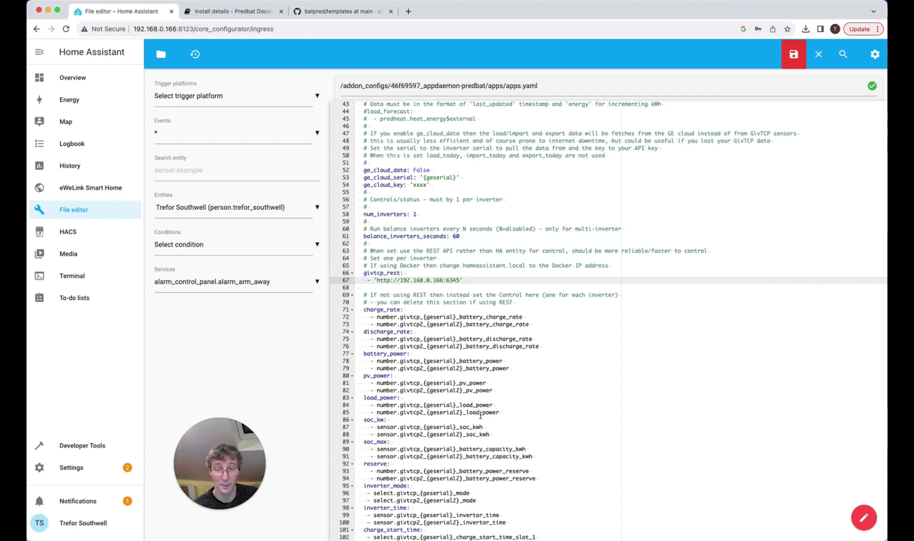
Step: Set the first inverter_limit value to 3600 and delete the second inverter's limit line
{"action": "scroll", "coordinate": [481, 415], "scroll_direction": "down", "scroll_amount": 10}
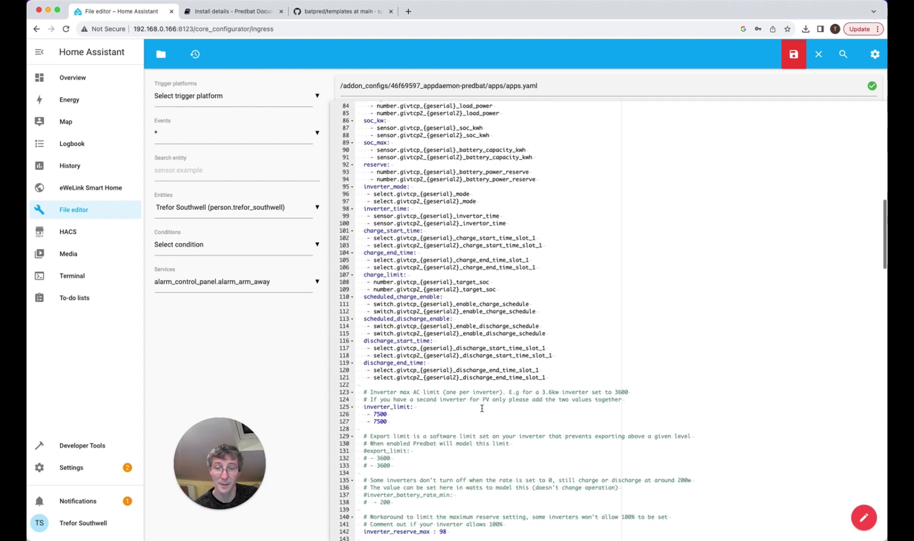
{"action": "scroll", "coordinate": [482, 408], "scroll_direction": "down", "scroll_amount": 3}
{"action": "double_click", "coordinate": [380, 345]}
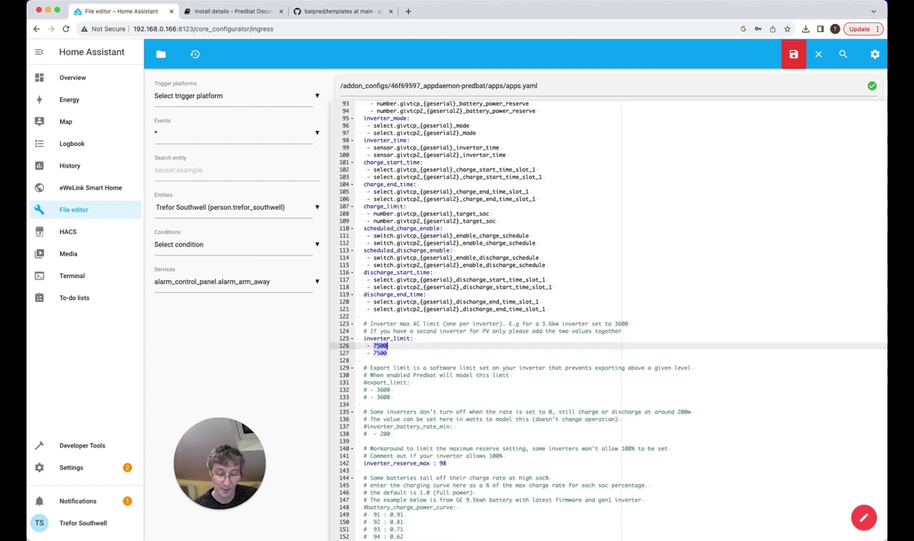
{"action": "type", "text": "3600"}
{"action": "key", "text": "Down"}
{"action": "key", "text": "Right"}
{"action": "key", "text": "shift+Up"}
{"action": "key", "text": "BackSpace"}
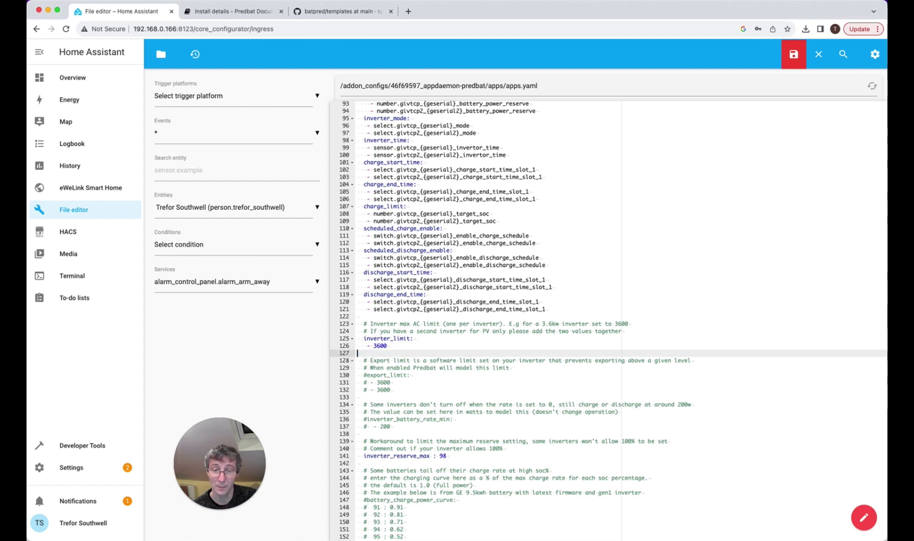
Step: Uncomment inverter_battery_rate_min and its 200 value in apps.yaml
{"action": "scroll", "coordinate": [376, 315], "scroll_direction": "down", "scroll_amount": 2}
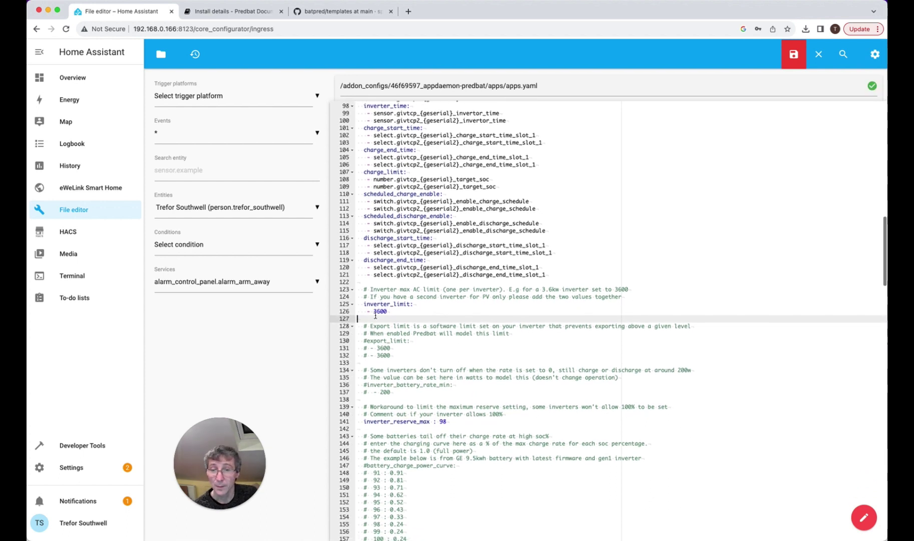
{"action": "left_click", "coordinate": [367, 383]}
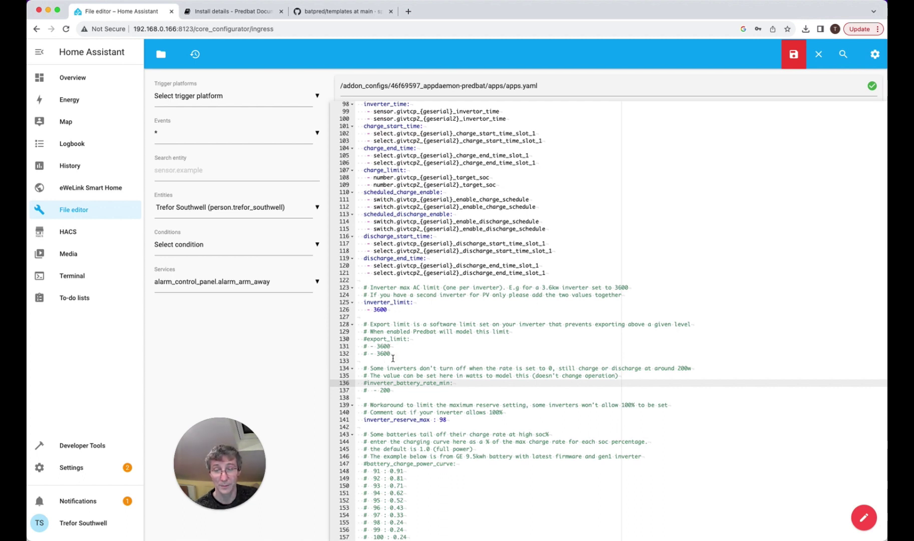
{"action": "key", "text": "BackSpace"}
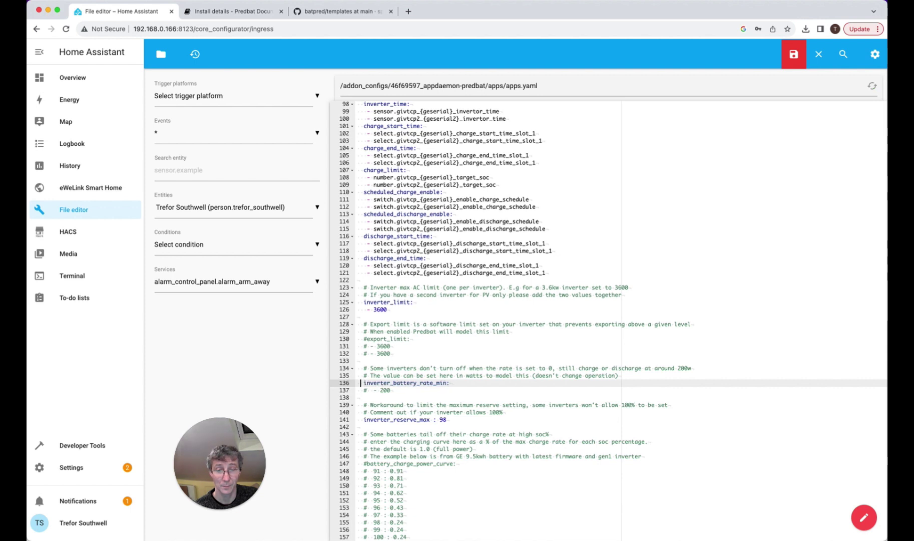
{"action": "key", "text": "Down"}
{"action": "key", "text": "Delete"}
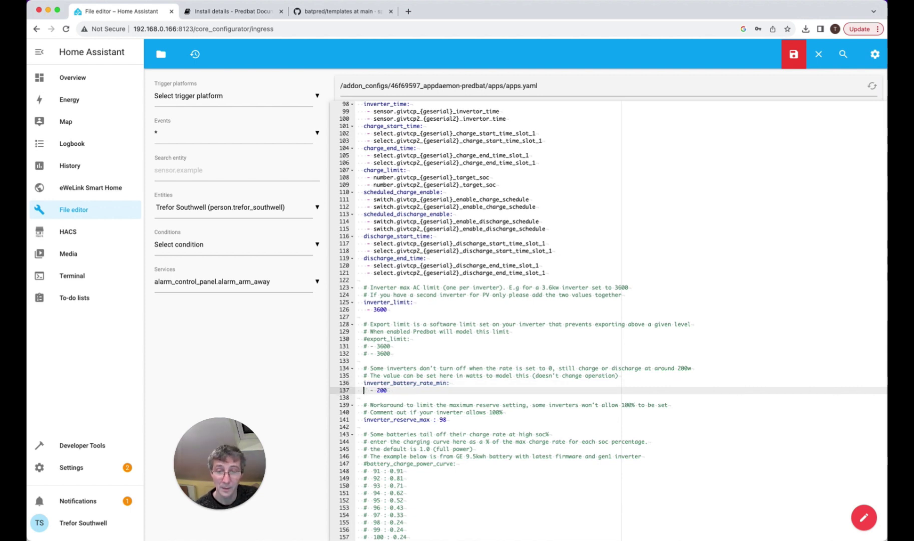
Step: Set inverter_reserve_max to 100
{"action": "scroll", "coordinate": [369, 396], "scroll_direction": "down", "scroll_amount": 1}
{"action": "double_click", "coordinate": [443, 414]}
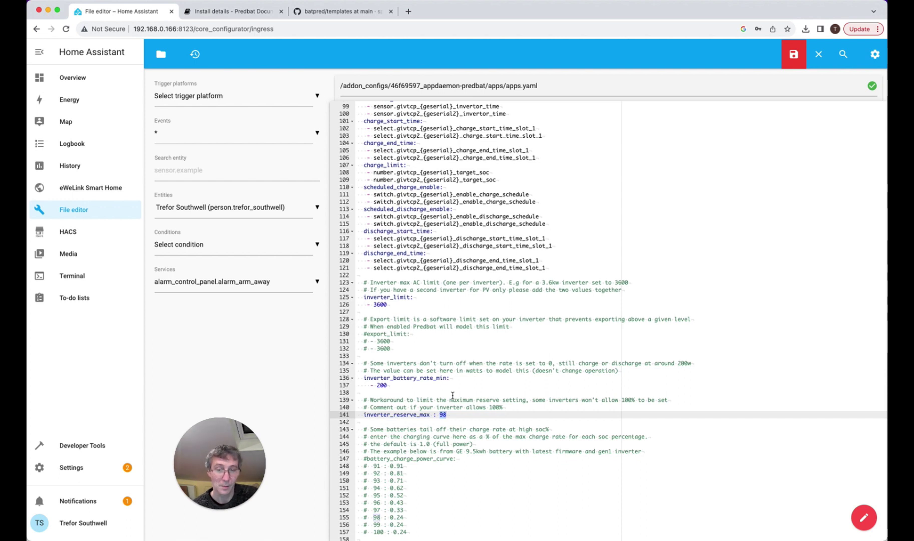
{"action": "type", "text": "100"}
{"action": "key", "text": "Right"}
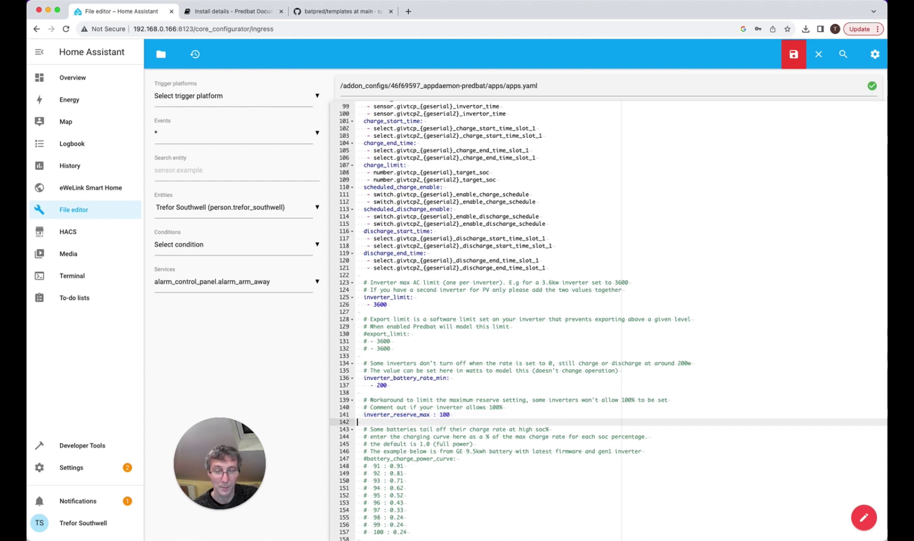
{"action": "key", "text": "Up"}
{"action": "key", "text": "Up"}
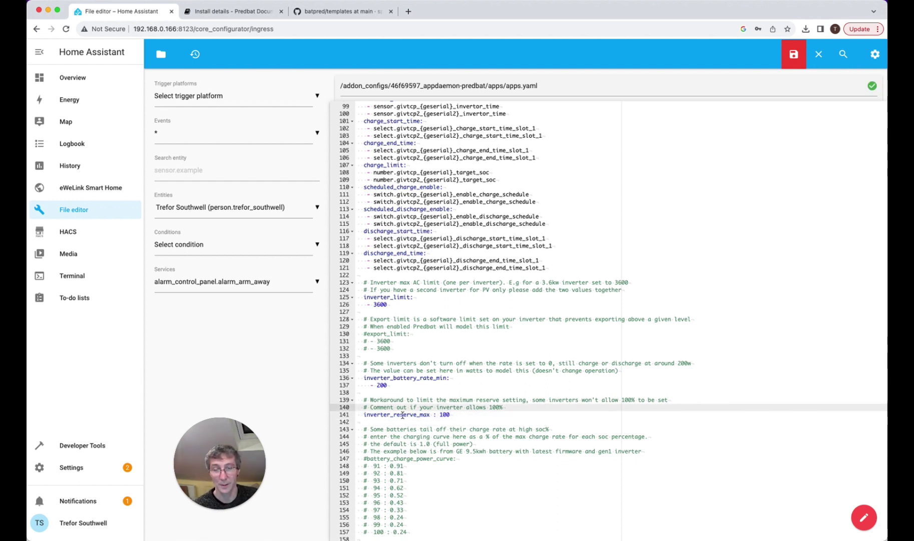
Step: Uncomment the battery_charge_power_curve heading and all its entries from 91 to 100
{"action": "scroll", "coordinate": [446, 415], "scroll_direction": "down", "scroll_amount": 2}
{"action": "scroll", "coordinate": [446, 413], "scroll_direction": "down", "scroll_amount": 3}
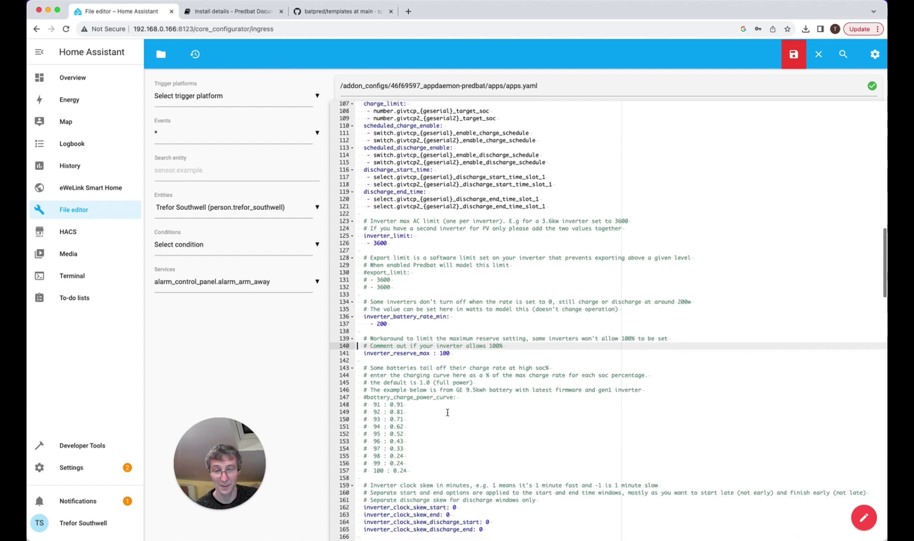
{"action": "left_click", "coordinate": [367, 384]}
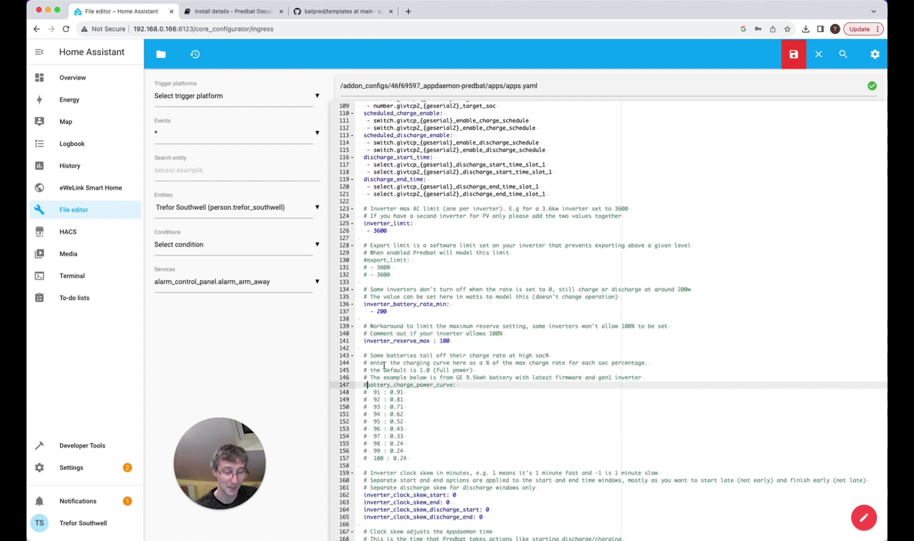
{"action": "key", "text": "BackSpace"}
{"action": "key", "text": "Down"}
{"action": "key", "text": "Delete"}
{"action": "key", "text": "Down"}
{"action": "key", "text": "Delete"}
{"action": "key", "text": "Down"}
{"action": "key", "text": "Delete"}
{"action": "key", "text": "Down"}
{"action": "key", "text": "Delete"}
{"action": "key", "text": "Down"}
{"action": "key", "text": "Delete"}
{"action": "key", "text": "Down"}
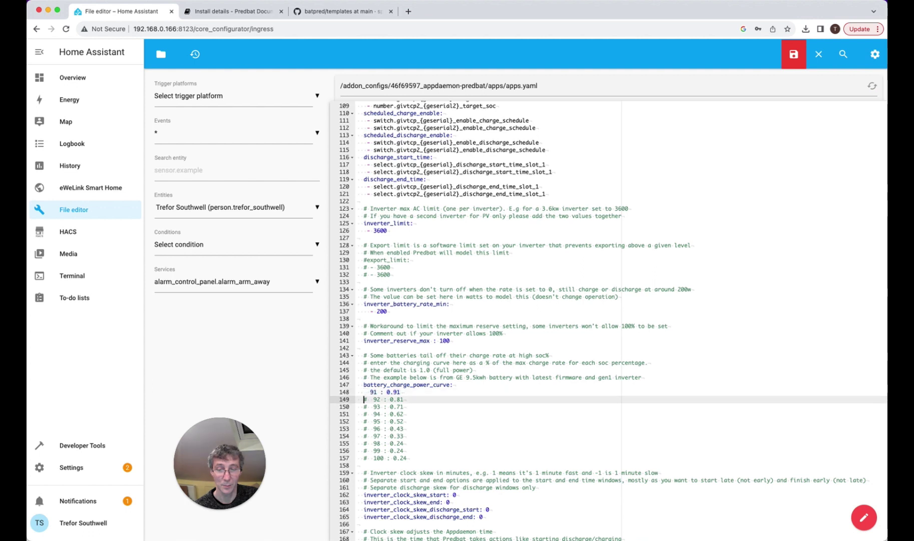
{"action": "key", "text": "Delete"}
{"action": "key", "text": "Down"}
{"action": "key", "text": "Delete"}
{"action": "key", "text": "Down"}
{"action": "key", "text": "Delete"}
{"action": "key", "text": "Down"}
{"action": "key", "text": "Delete"}
{"action": "key", "text": "Down"}
{"action": "key", "text": "Delete"}
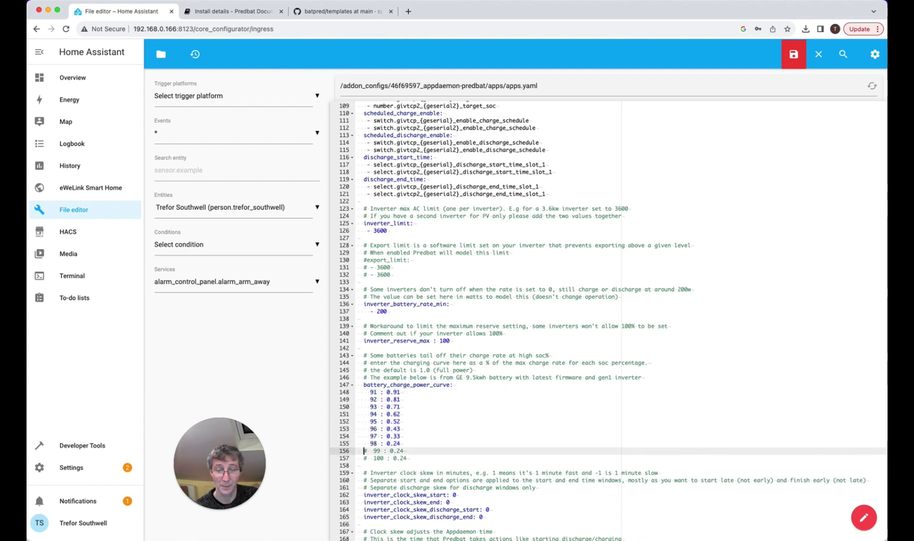
{"action": "key", "text": "Down"}
{"action": "key", "text": "Down"}
{"action": "key", "text": "Up"}
{"action": "key", "text": "Up"}
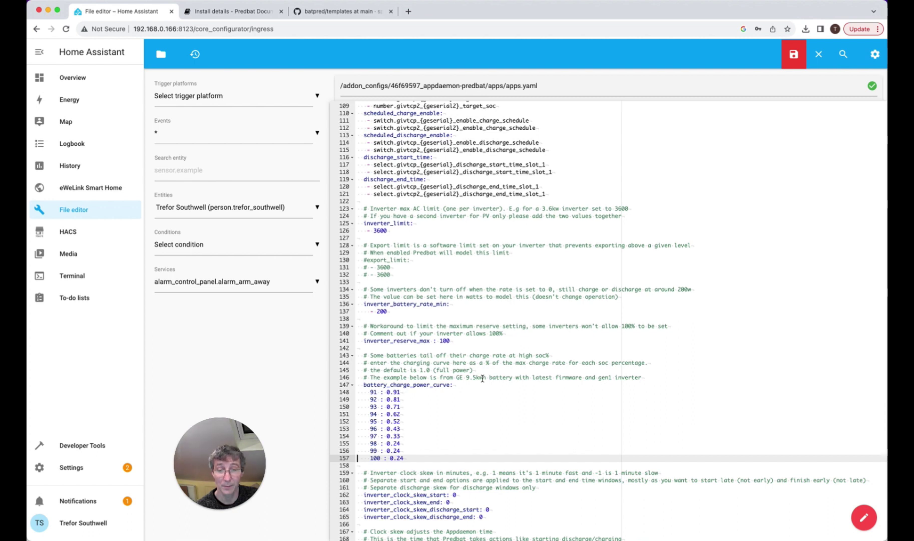
Step: Set num_cars to 0 below the car_charging_energy setting so that no car is modelled
{"action": "scroll", "coordinate": [483, 378], "scroll_direction": "down", "scroll_amount": 4}
{"action": "scroll", "coordinate": [483, 378], "scroll_direction": "down", "scroll_amount": 9}
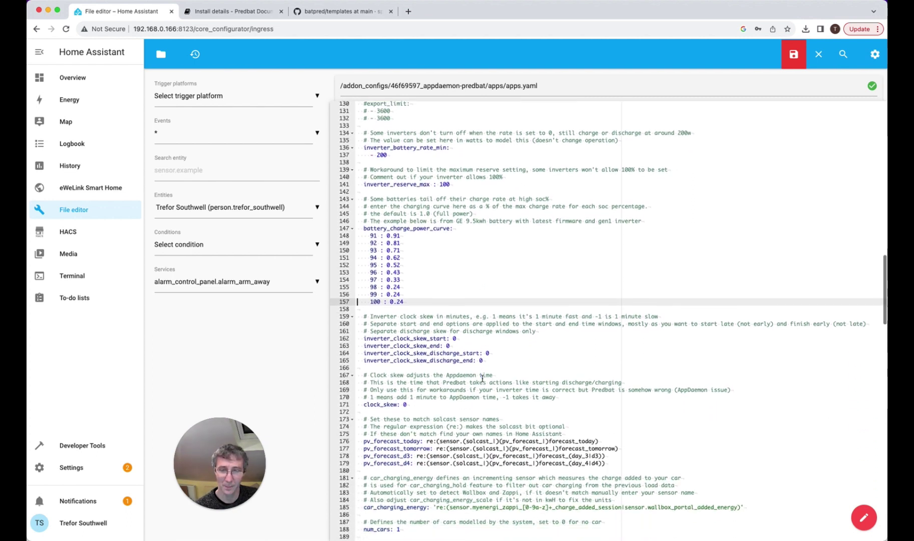
{"action": "scroll", "coordinate": [482, 378], "scroll_direction": "down", "scroll_amount": 1}
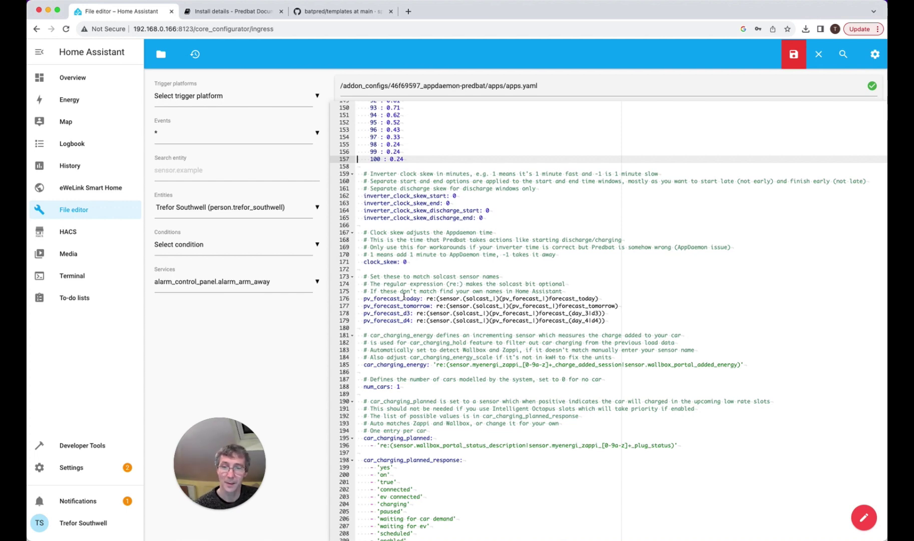
{"action": "scroll", "coordinate": [403, 296], "scroll_direction": "down", "scroll_amount": 2}
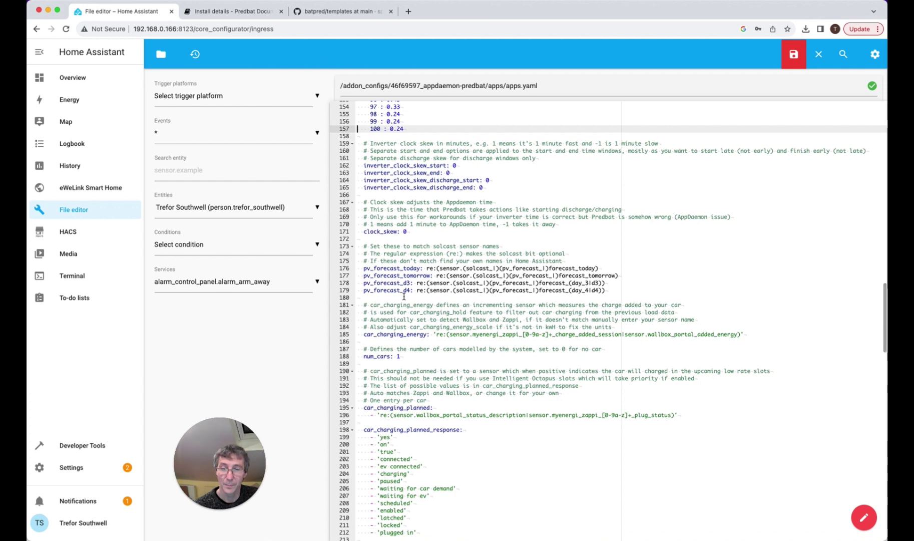
{"action": "scroll", "coordinate": [403, 296], "scroll_direction": "down", "scroll_amount": 2}
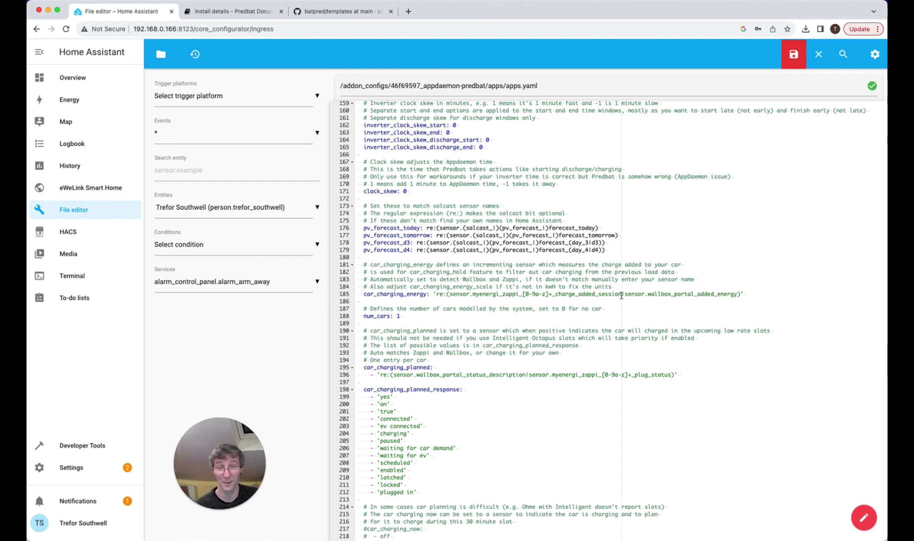
{"action": "left_click", "coordinate": [413, 317]}
{"action": "key", "text": "BackSpace"}
{"action": "type", "text": "0"}
Step: Review the car charging, Octopus Intelligent, saving session and energy rate settings in apps.yaml
{"action": "scroll", "coordinate": [385, 318], "scroll_direction": "down", "scroll_amount": 1}
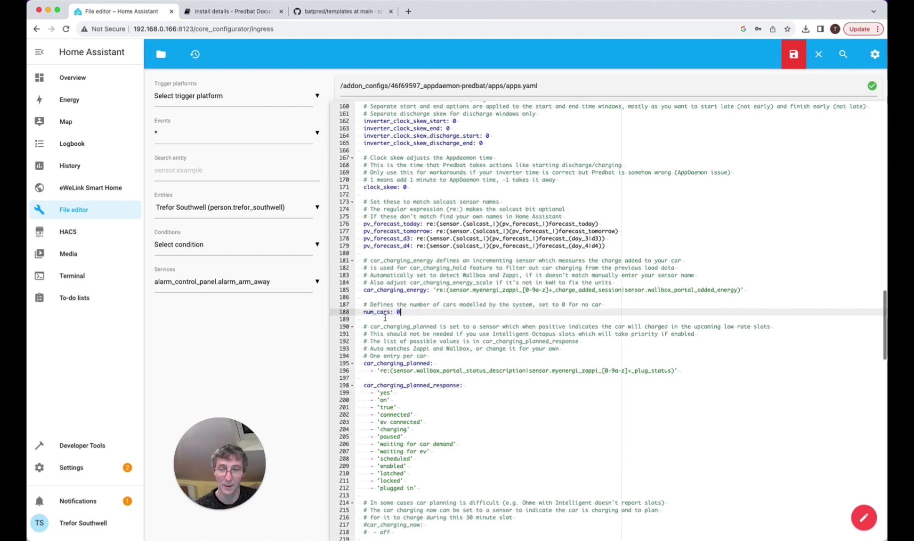
{"action": "scroll", "coordinate": [385, 318], "scroll_direction": "down", "scroll_amount": 4}
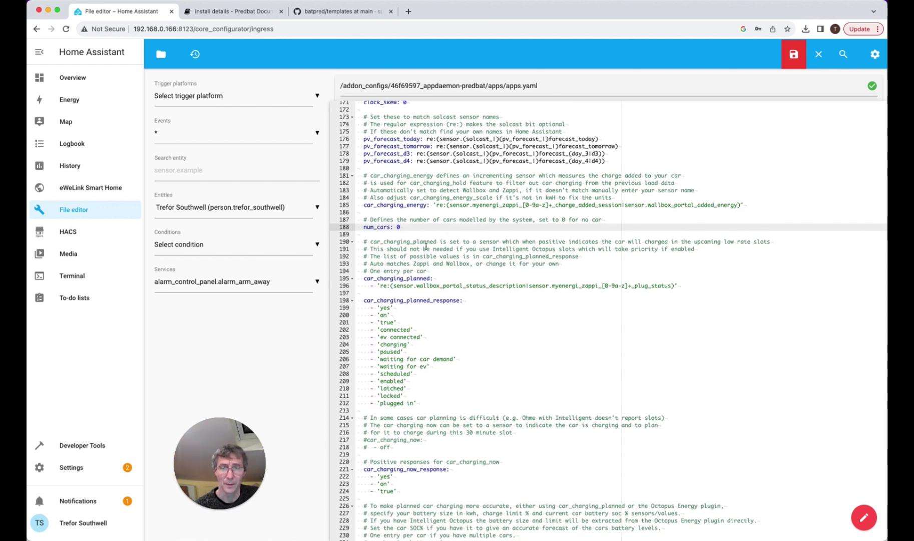
{"action": "scroll", "coordinate": [426, 247], "scroll_direction": "down", "scroll_amount": 3}
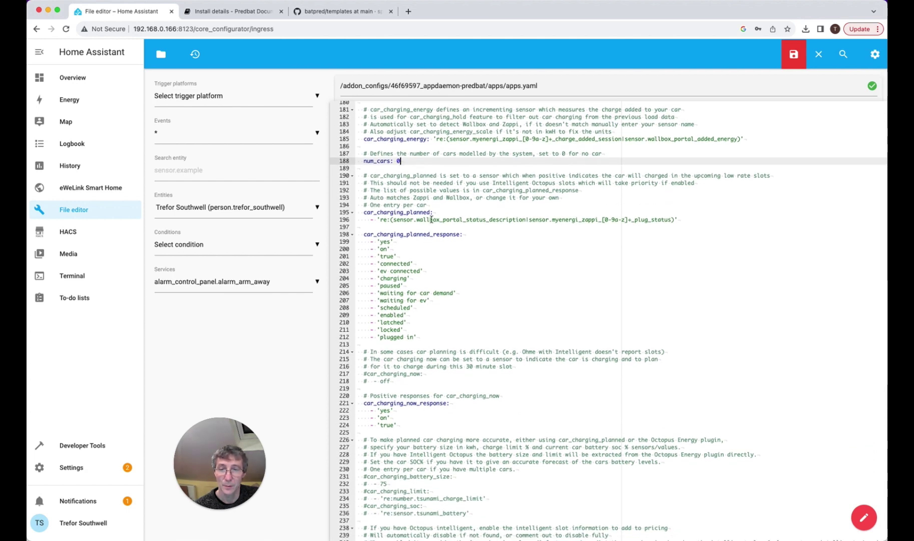
{"action": "scroll", "coordinate": [431, 220], "scroll_direction": "down", "scroll_amount": 4}
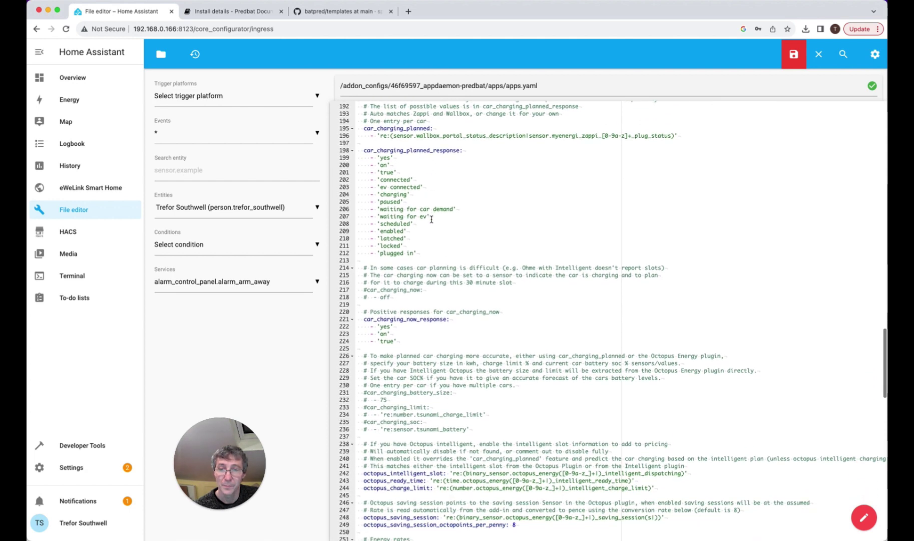
{"action": "scroll", "coordinate": [431, 219], "scroll_direction": "down", "scroll_amount": 2}
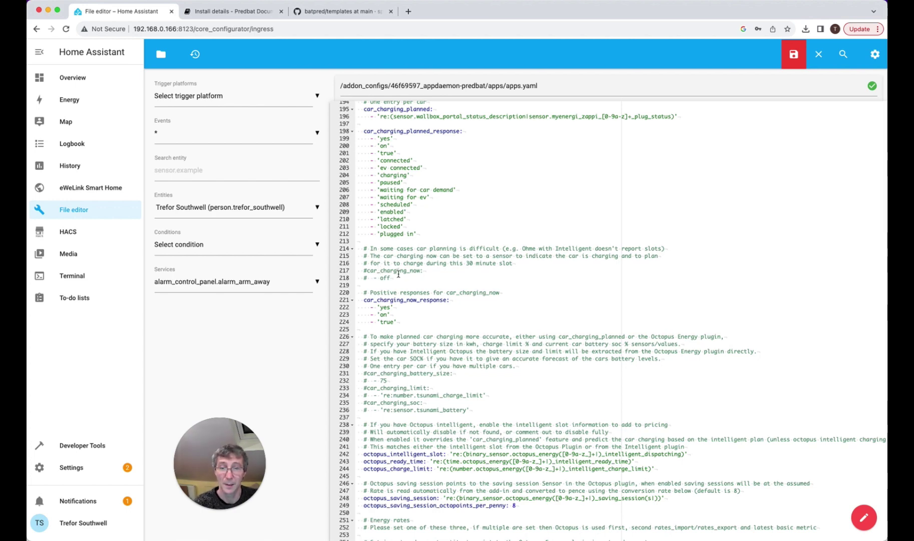
{"action": "scroll", "coordinate": [398, 274], "scroll_direction": "down", "scroll_amount": 4}
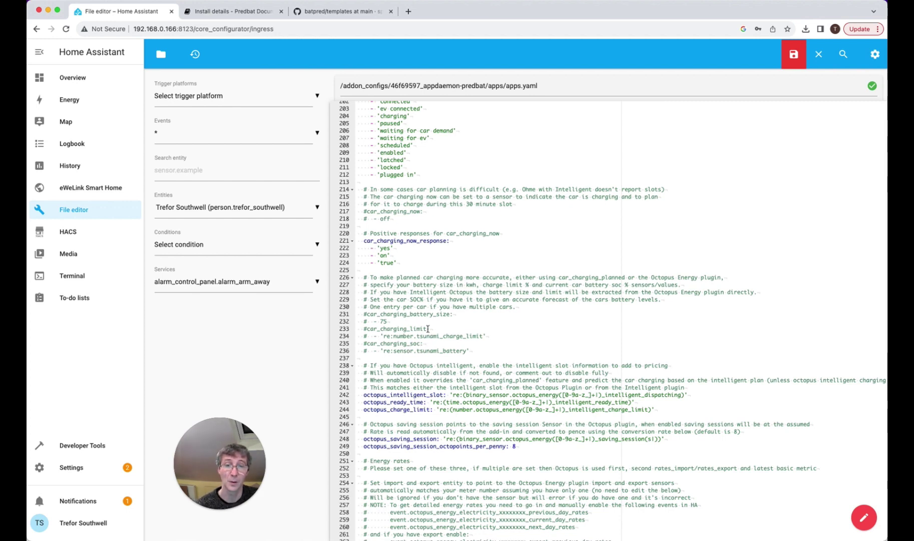
{"action": "scroll", "coordinate": [449, 251], "scroll_direction": "down", "scroll_amount": 8}
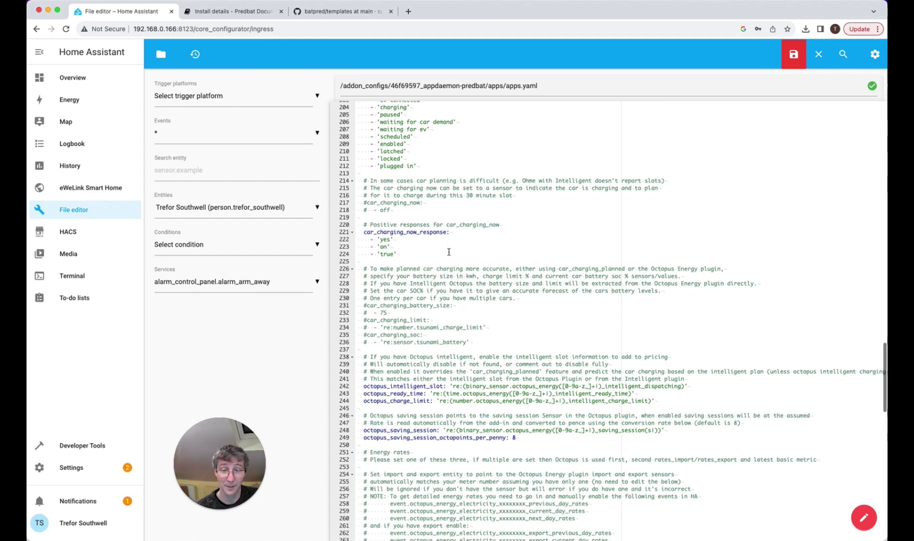
{"action": "scroll", "coordinate": [450, 252], "scroll_direction": "down", "scroll_amount": 9}
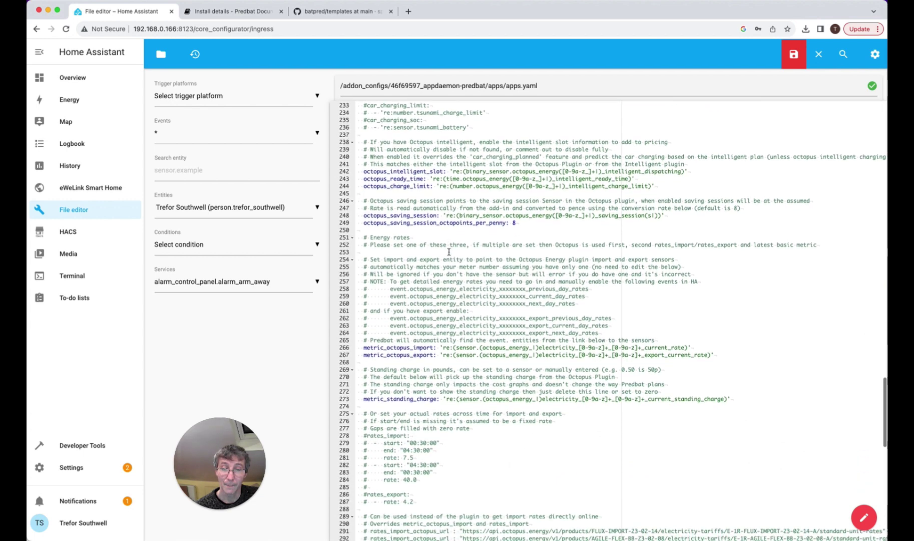
{"action": "scroll", "coordinate": [449, 252], "scroll_direction": "down", "scroll_amount": 1}
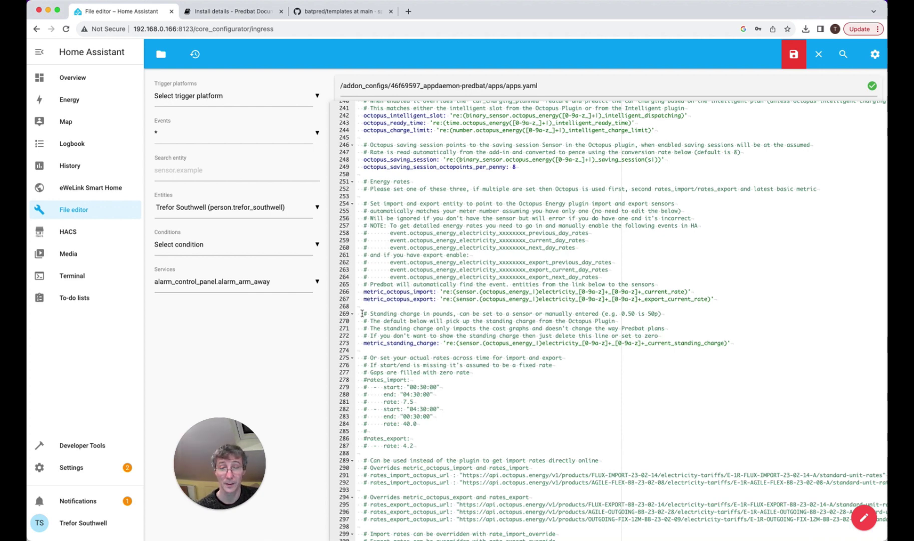
{"action": "scroll", "coordinate": [368, 328], "scroll_direction": "down", "scroll_amount": 3}
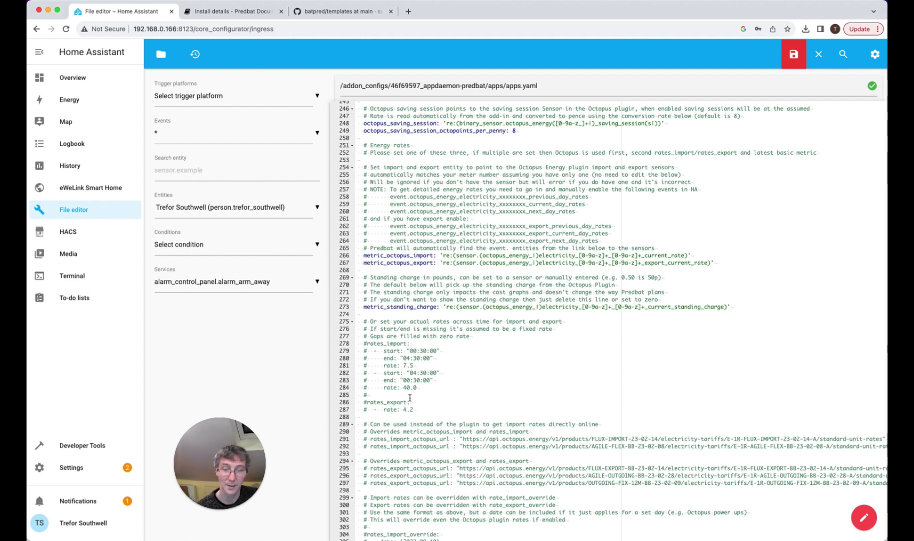
{"action": "scroll", "coordinate": [409, 398], "scroll_direction": "down", "scroll_amount": 10}
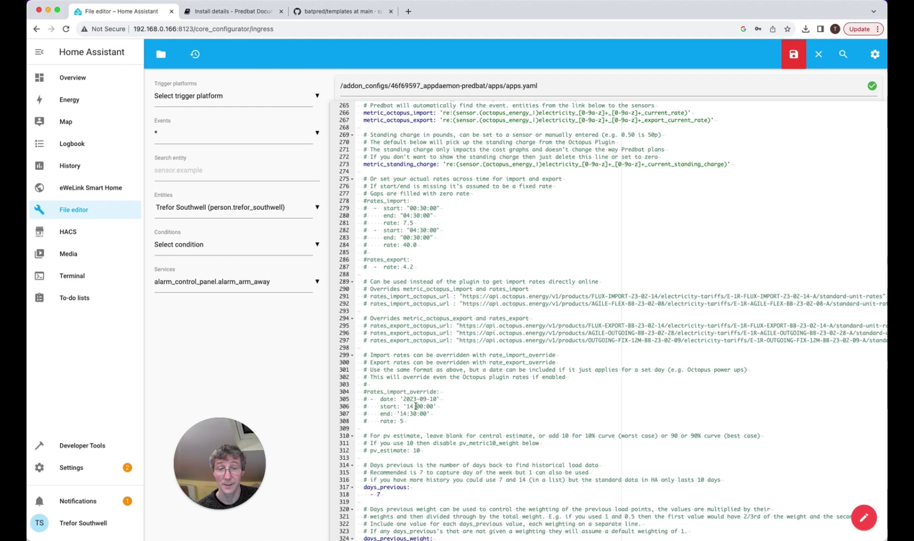
Step: Replace the days_previous value with a list of three entries: 1, 2 and 3
{"action": "scroll", "coordinate": [410, 403], "scroll_direction": "down", "scroll_amount": 5}
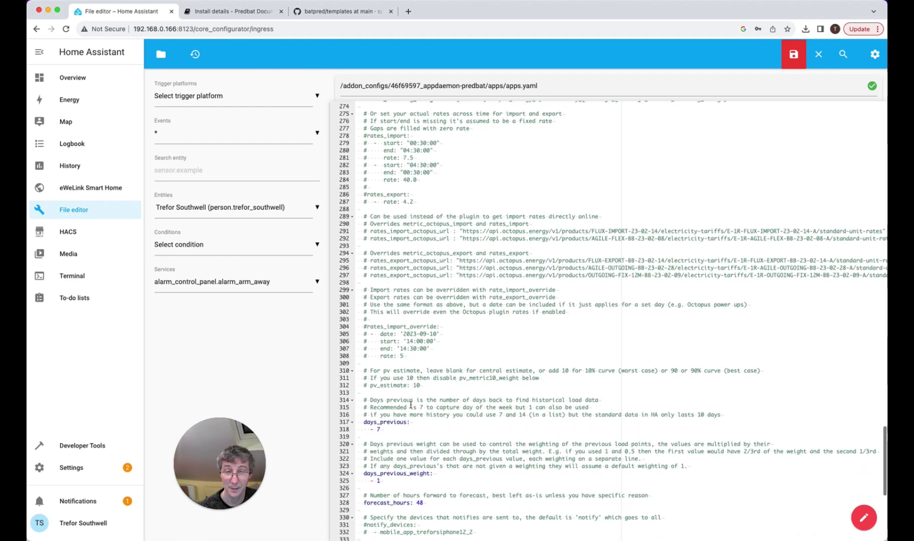
{"action": "scroll", "coordinate": [410, 403], "scroll_direction": "down", "scroll_amount": 3}
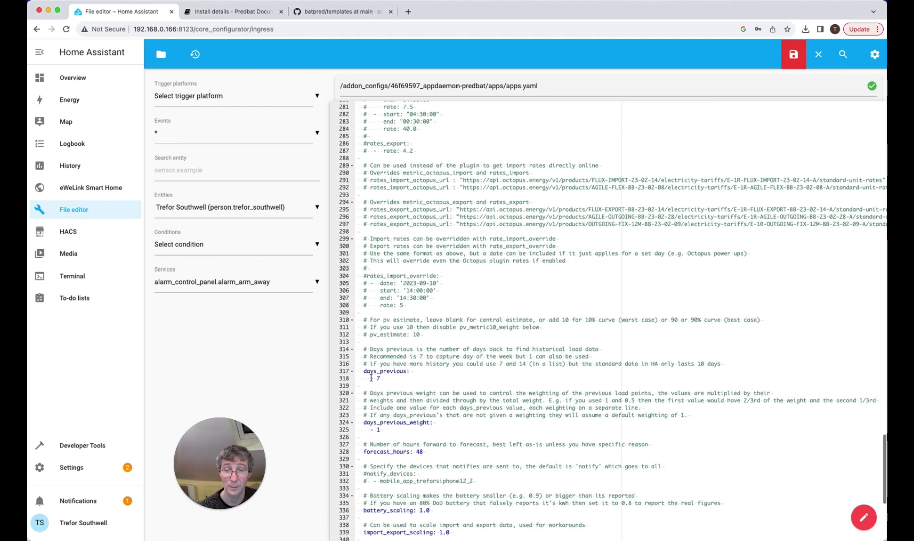
{"action": "left_click", "coordinate": [394, 378]}
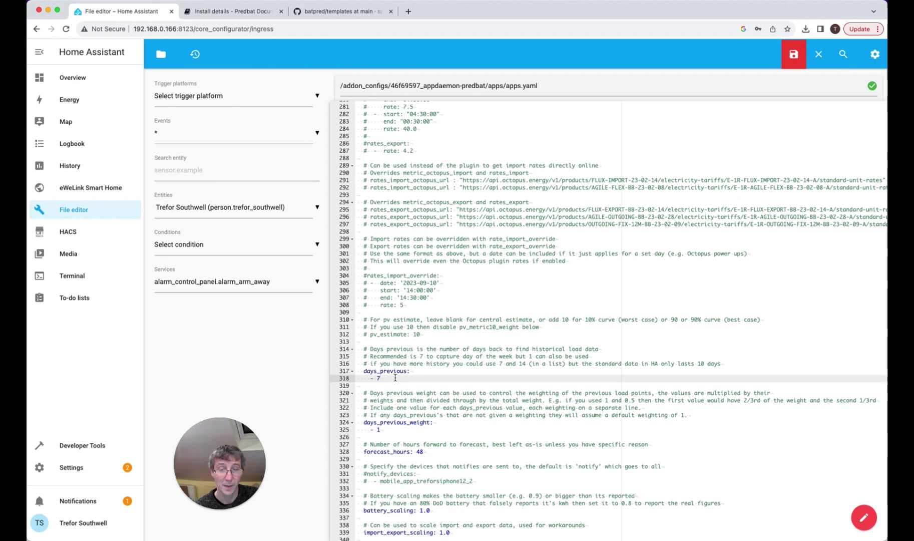
{"action": "key", "text": "BackSpace"}
{"action": "type", "text": "1"}
{"action": "key", "text": "Return"}
{"action": "type", "text": "- "}
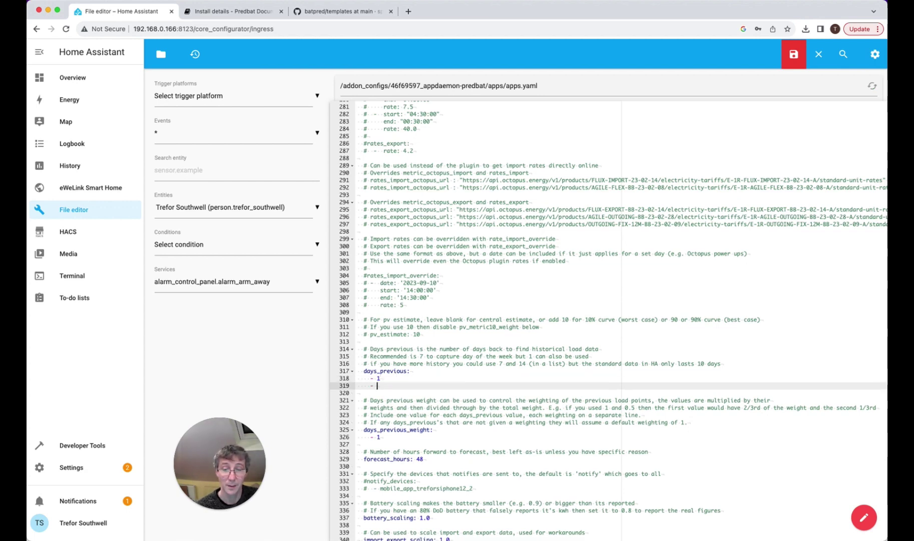
{"action": "type", "text": "2"}
{"action": "key", "text": "Return"}
{"action": "key", "text": "super+s"}
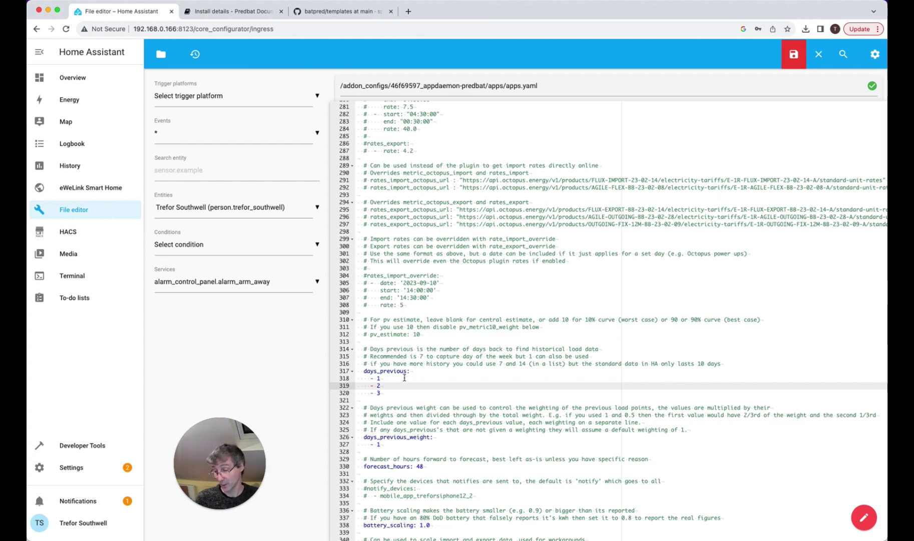
Step: Check the remaining settings down to the end of apps.yaml and save the file
{"action": "scroll", "coordinate": [405, 378], "scroll_direction": "down", "scroll_amount": 4}
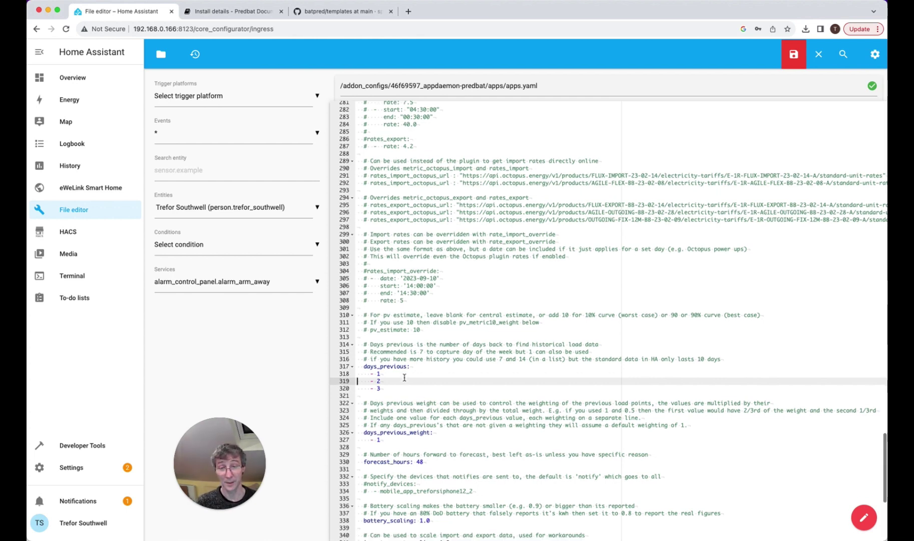
{"action": "scroll", "coordinate": [404, 378], "scroll_direction": "down", "scroll_amount": 8}
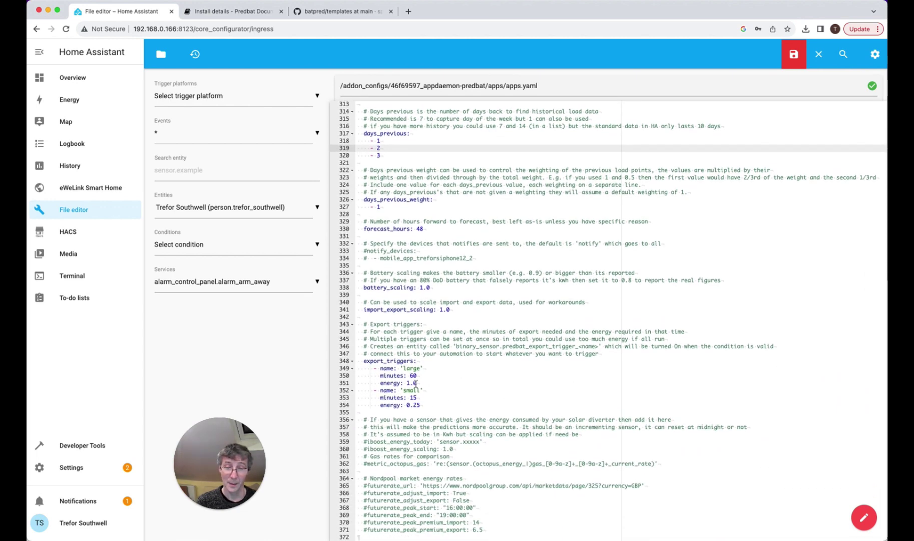
{"action": "left_click", "coordinate": [793, 55]}
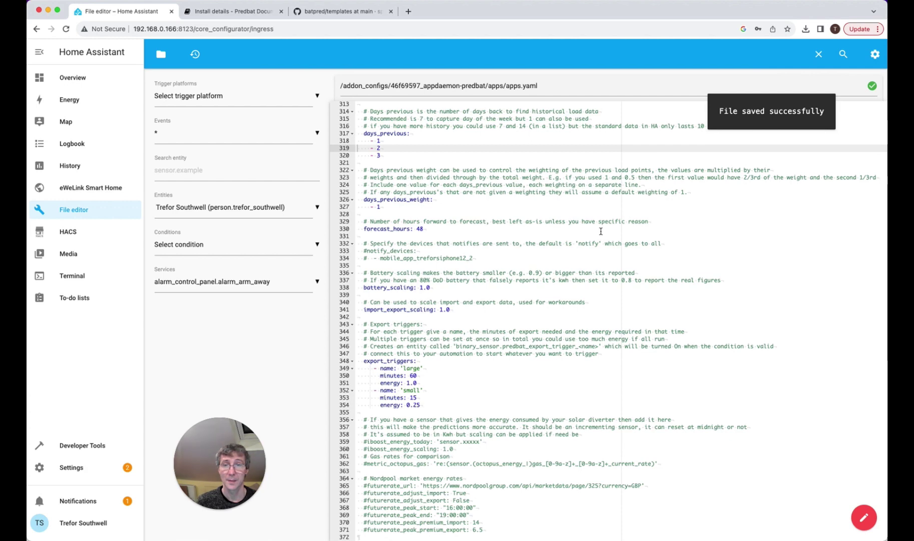
Step: Reload the file editor and open predbat.log from the addon_configs/46f69597_appdaemon-predbat folder
{"action": "left_click", "coordinate": [82, 79]}
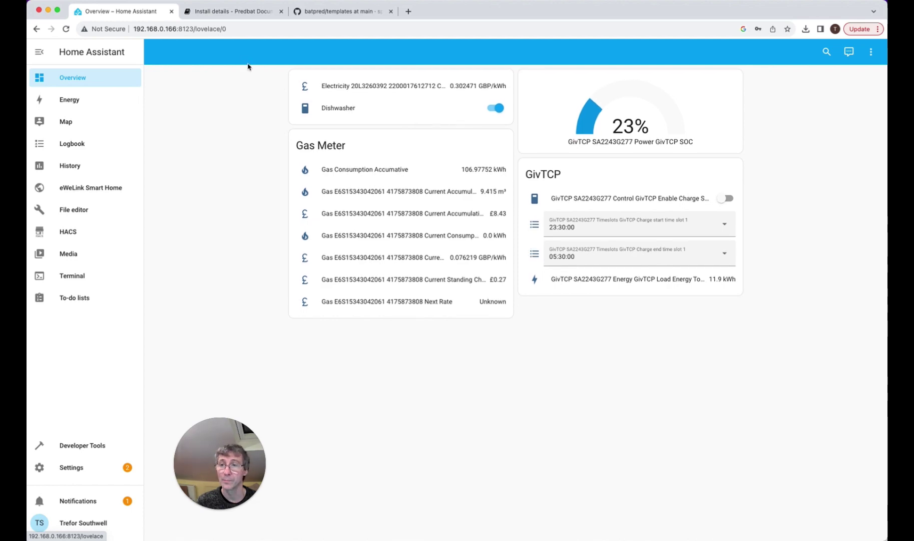
{"action": "left_click", "coordinate": [75, 214]}
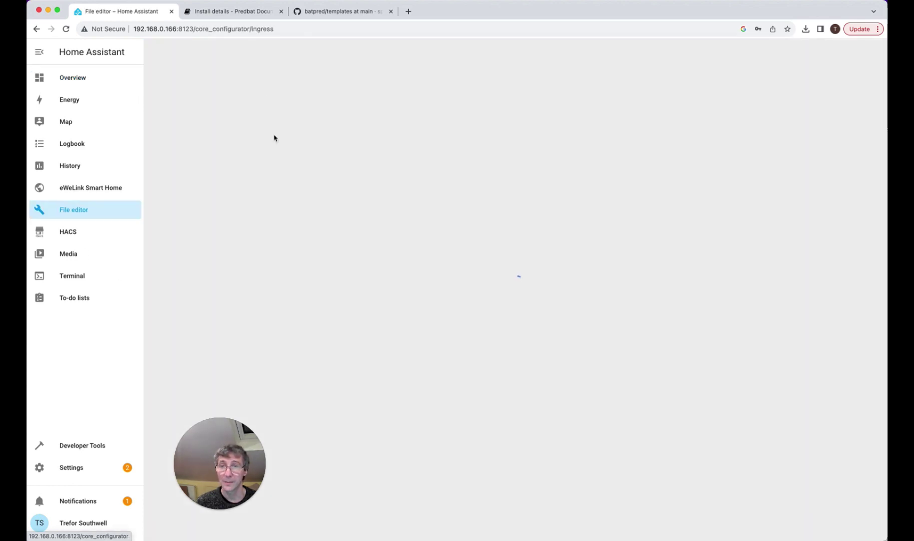
{"action": "left_click", "coordinate": [161, 54]}
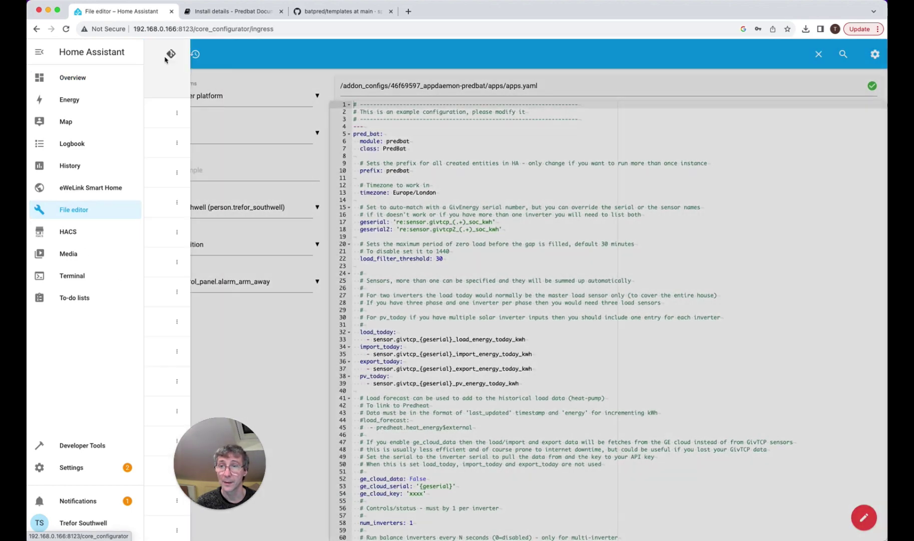
{"action": "left_click", "coordinate": [155, 82]}
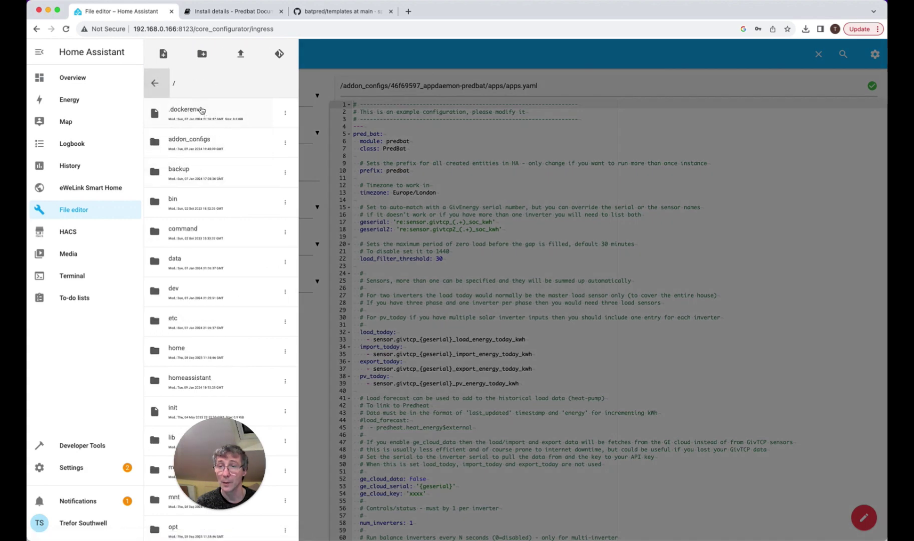
{"action": "left_click", "coordinate": [203, 139]}
{"action": "left_click", "coordinate": [225, 114]}
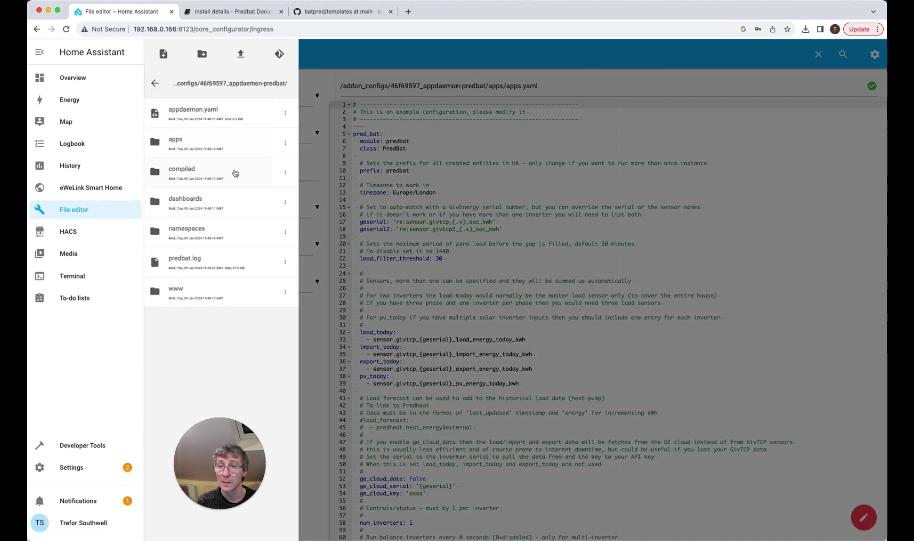
{"action": "left_click", "coordinate": [212, 259]}
{"action": "left_click", "coordinate": [679, 296]}
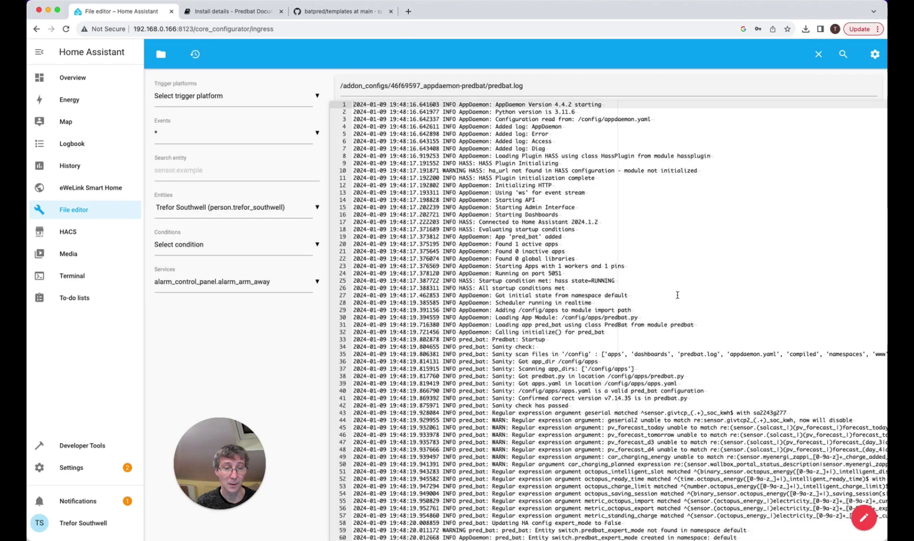
Step: Review the startup entries in predbat.log, including the full-width lines on sensor matching, down to the end of the file
{"action": "scroll", "coordinate": [678, 293], "scroll_direction": "down", "scroll_amount": 20}
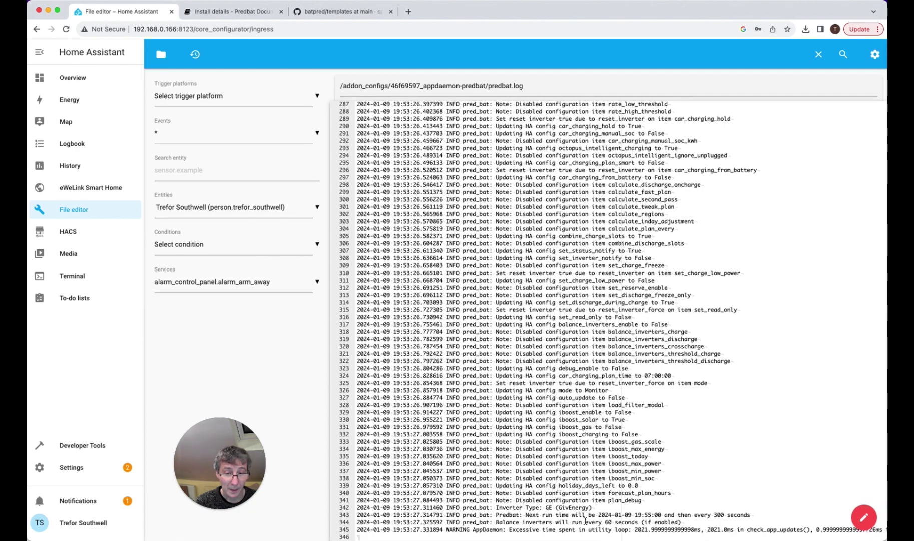
{"action": "scroll", "coordinate": [753, 310], "scroll_direction": "up", "scroll_amount": 20}
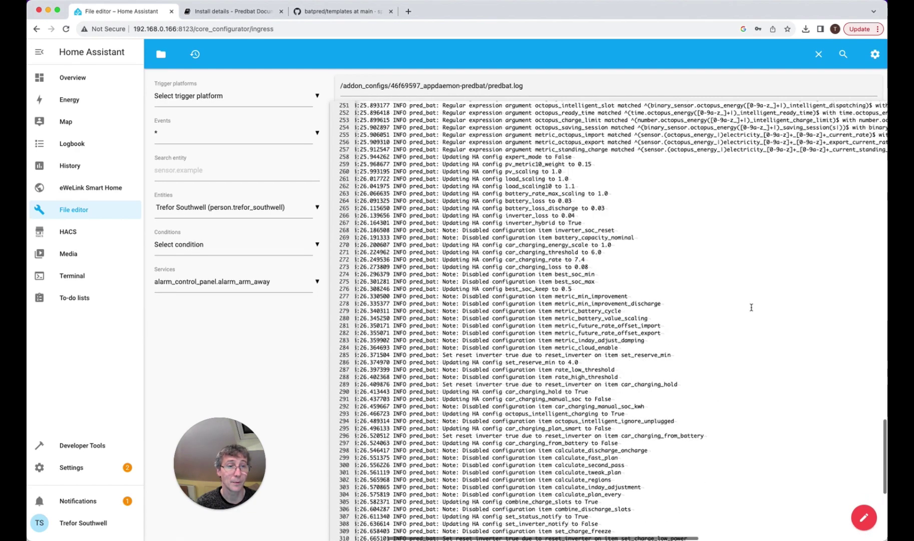
{"action": "scroll", "coordinate": [781, 270], "scroll_direction": "right", "scroll_amount": 8}
{"action": "scroll", "coordinate": [812, 238], "scroll_direction": "up", "scroll_amount": 10}
{"action": "scroll", "coordinate": [801, 200], "scroll_direction": "right", "scroll_amount": 5}
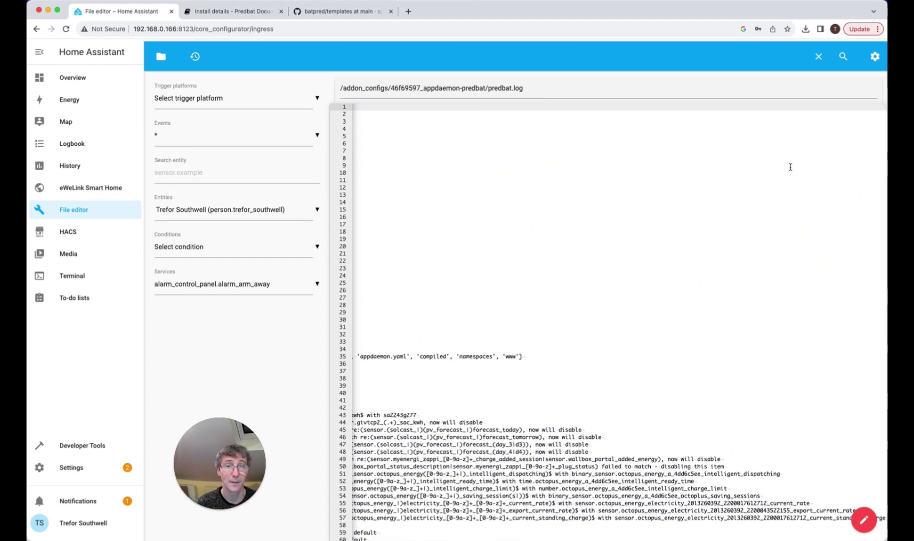
{"action": "scroll", "coordinate": [814, 141], "scroll_direction": "down", "scroll_amount": 20}
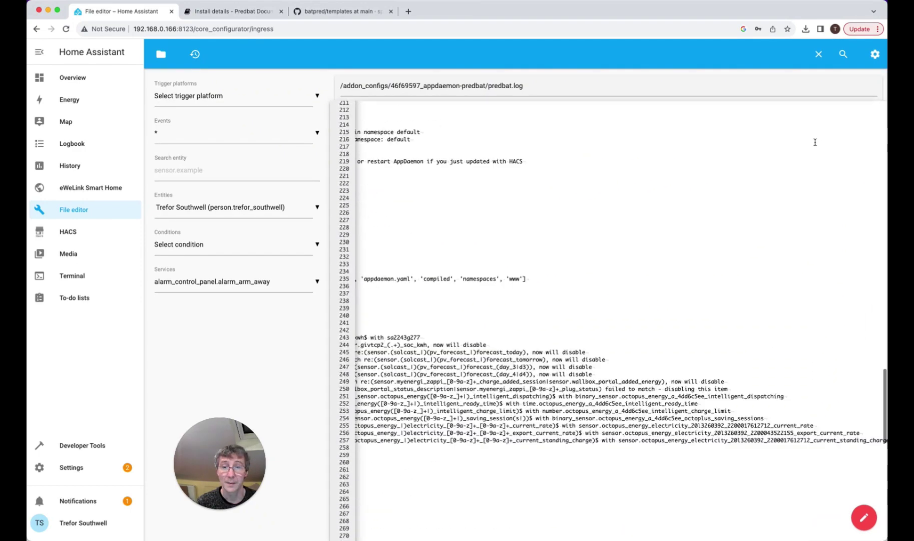
{"action": "scroll", "coordinate": [741, 107], "scroll_direction": "left", "scroll_amount": 12}
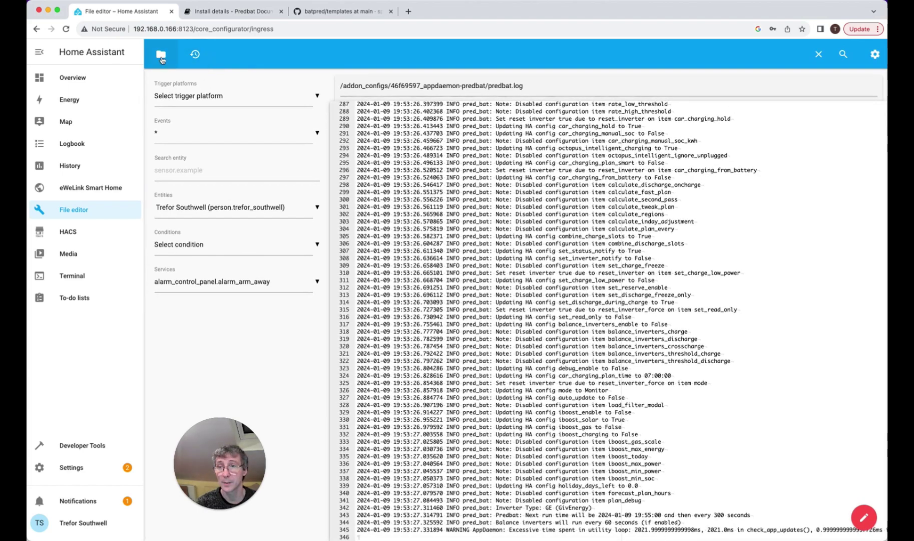
Step: Reopen predbat.log to refresh it and read the new run's entries down to the final line with the dashboard file path
{"action": "left_click", "coordinate": [161, 53]}
{"action": "left_click", "coordinate": [206, 263]}
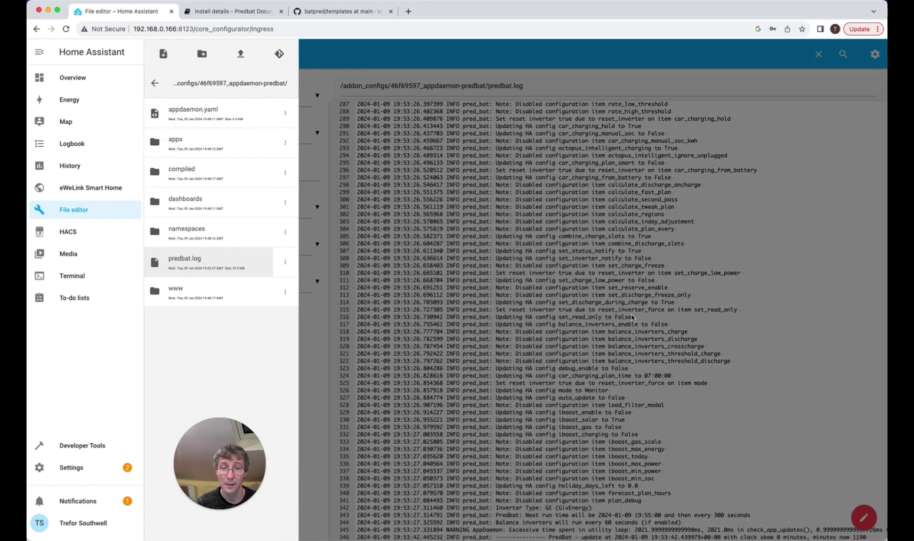
{"action": "scroll", "coordinate": [616, 304], "scroll_direction": "down", "scroll_amount": 10}
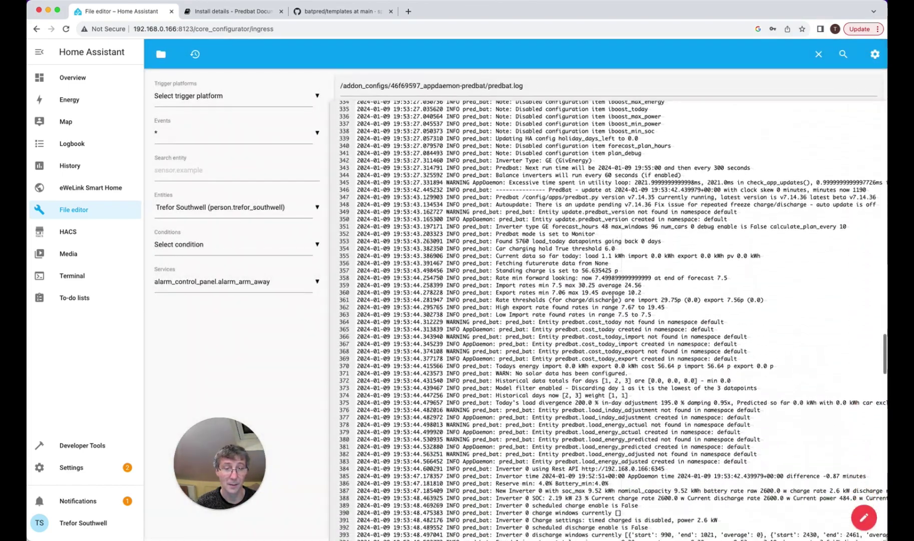
{"action": "scroll", "coordinate": [611, 302], "scroll_direction": "down", "scroll_amount": 8}
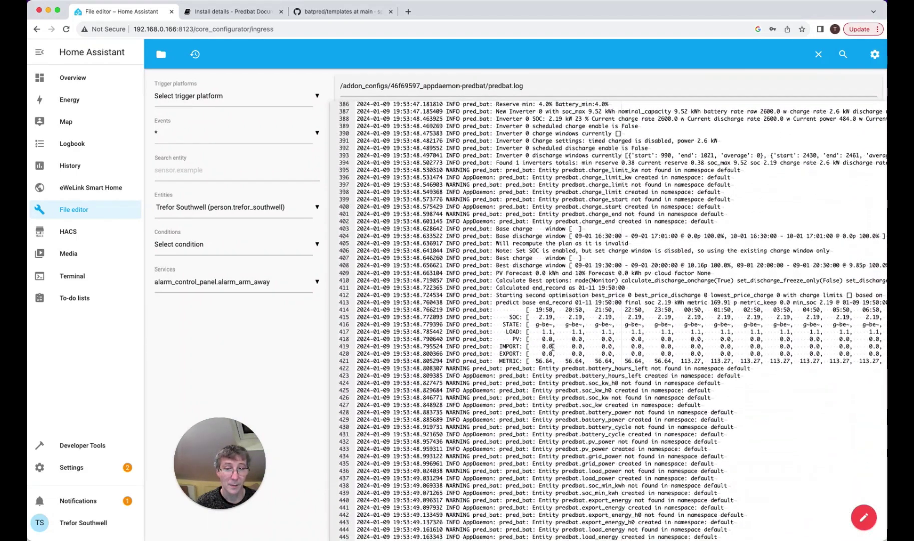
{"action": "scroll", "coordinate": [727, 342], "scroll_direction": "down", "scroll_amount": 7}
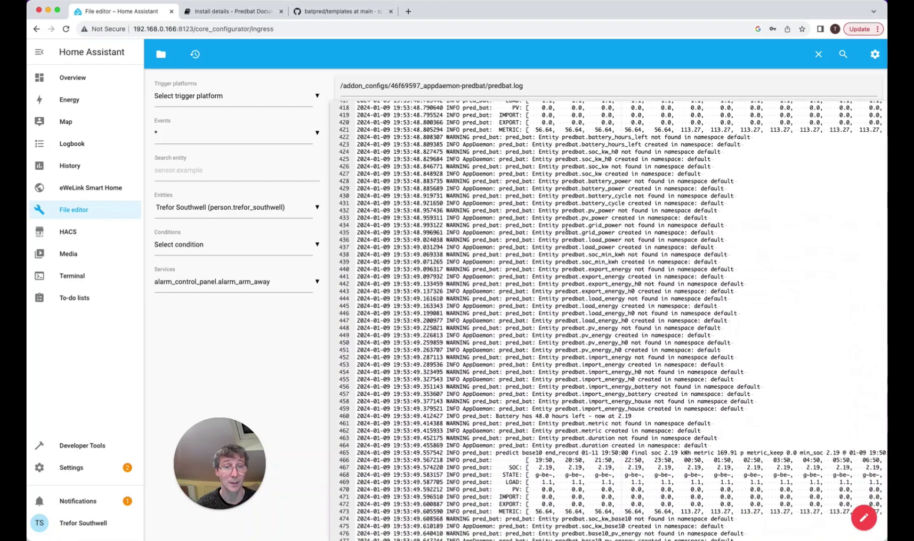
{"action": "scroll", "coordinate": [566, 229], "scroll_direction": "down", "scroll_amount": 14}
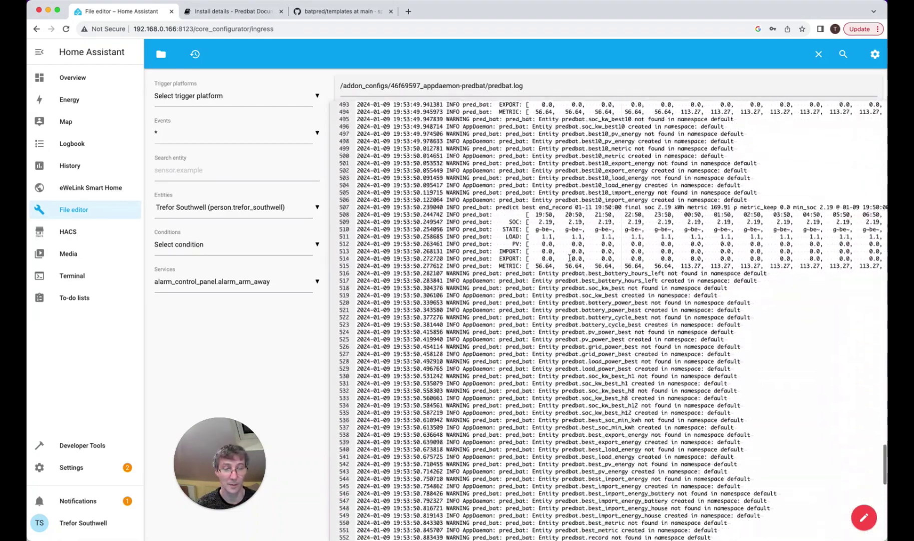
{"action": "scroll", "coordinate": [570, 258], "scroll_direction": "down", "scroll_amount": 15}
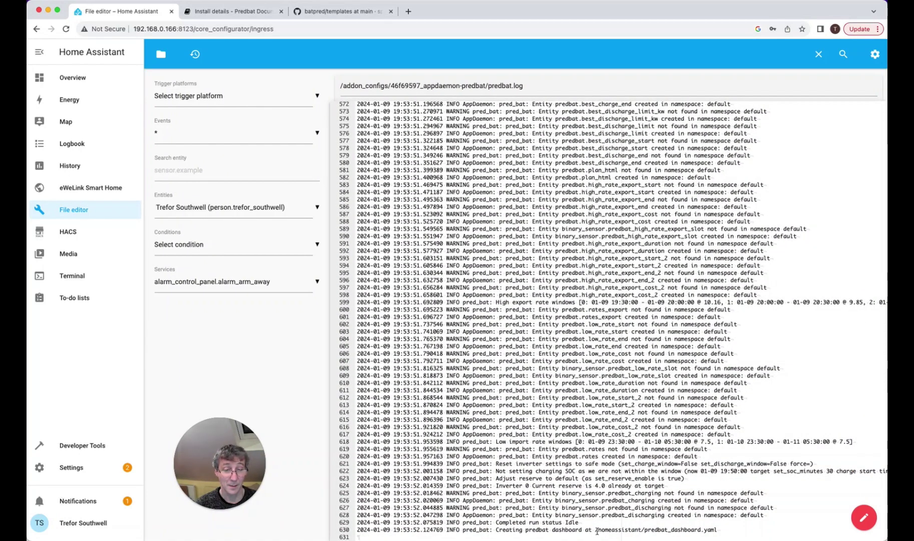
{"action": "left_click_drag", "start_coordinate": [596, 530], "coordinate": [708, 529]}
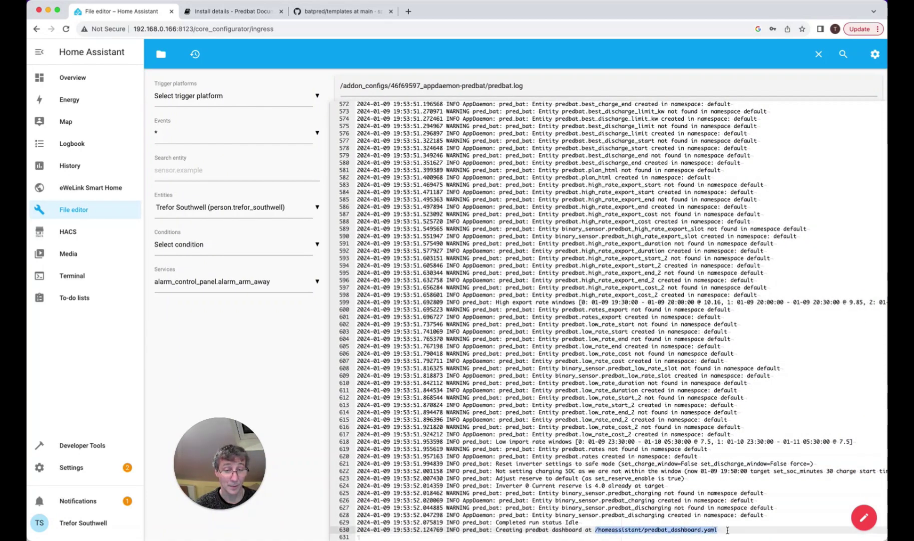
{"action": "left_click", "coordinate": [697, 514]}
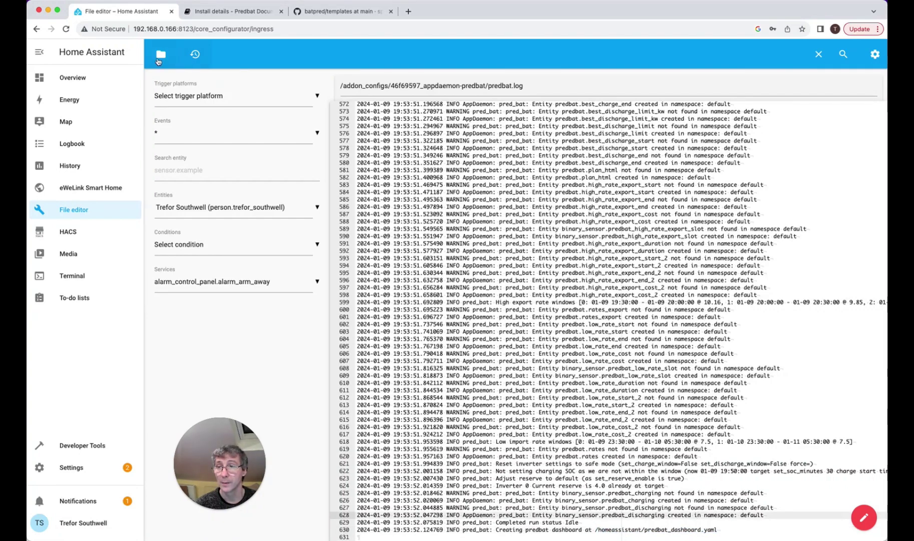
Step: Open predbat_dashboard.yaml from the homeassistant folder in the file editor
{"action": "left_click", "coordinate": [159, 58]}
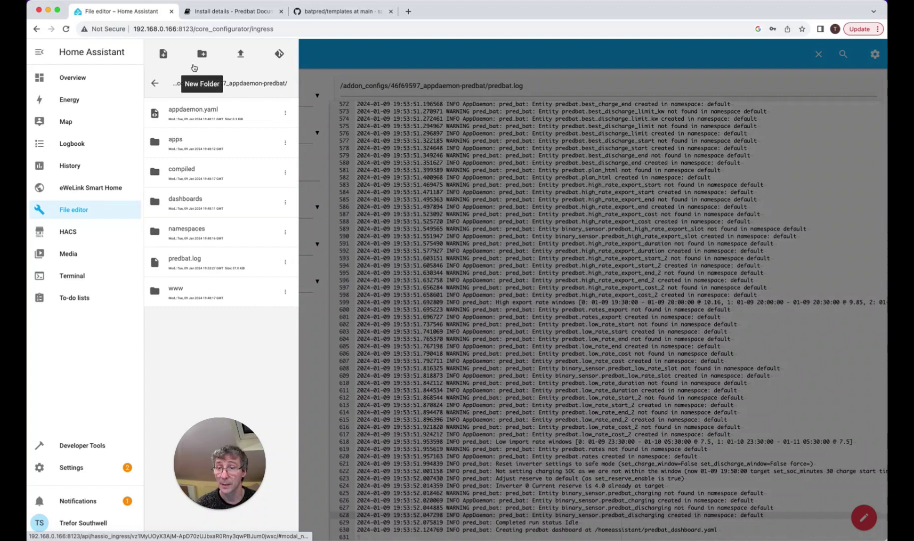
{"action": "left_click", "coordinate": [155, 82]}
{"action": "left_click", "coordinate": [155, 82]}
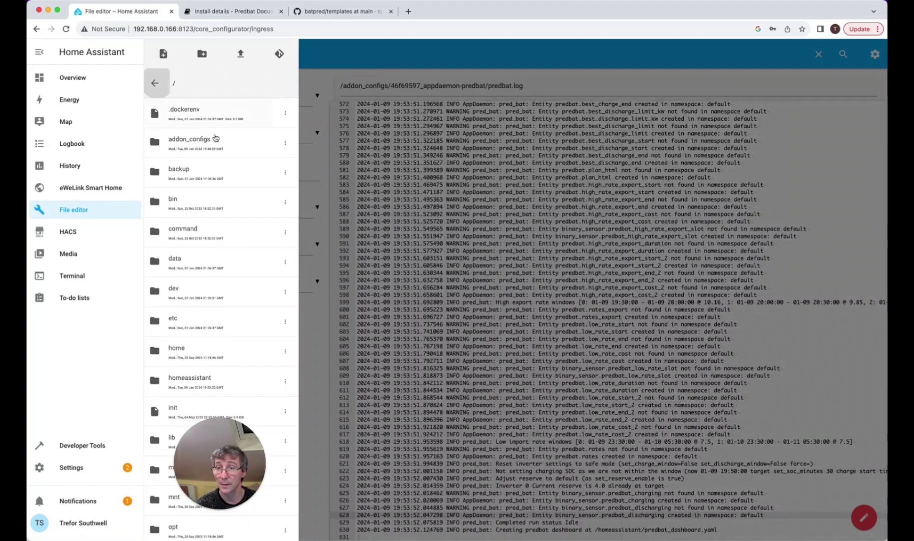
{"action": "left_click", "coordinate": [208, 378]}
{"action": "scroll", "coordinate": [205, 298], "scroll_direction": "down", "scroll_amount": 1}
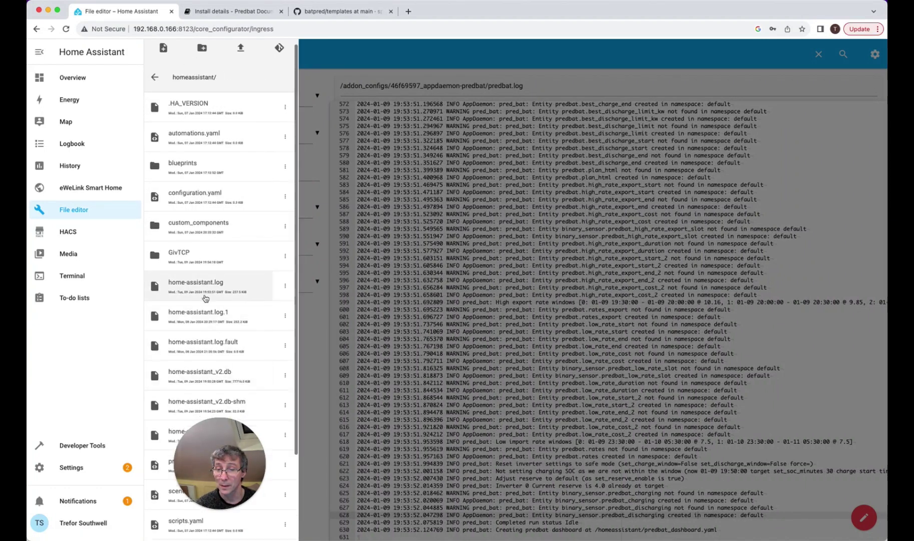
{"action": "scroll", "coordinate": [205, 298], "scroll_direction": "down", "scroll_amount": 2}
{"action": "left_click", "coordinate": [225, 357]}
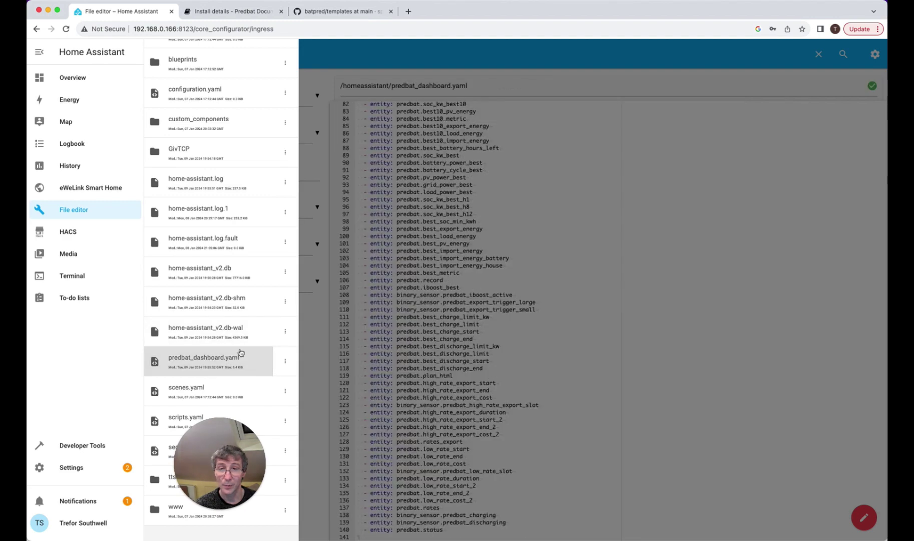
Step: Select and copy the entire contents of predbat_dashboard.yaml
{"action": "scroll", "coordinate": [527, 303], "scroll_direction": "up", "scroll_amount": 10}
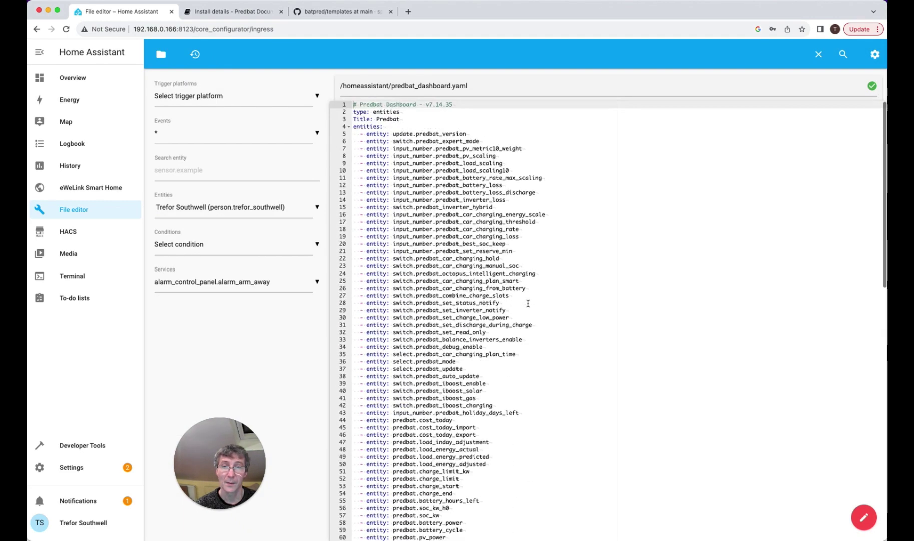
{"action": "key", "text": "super+a"}
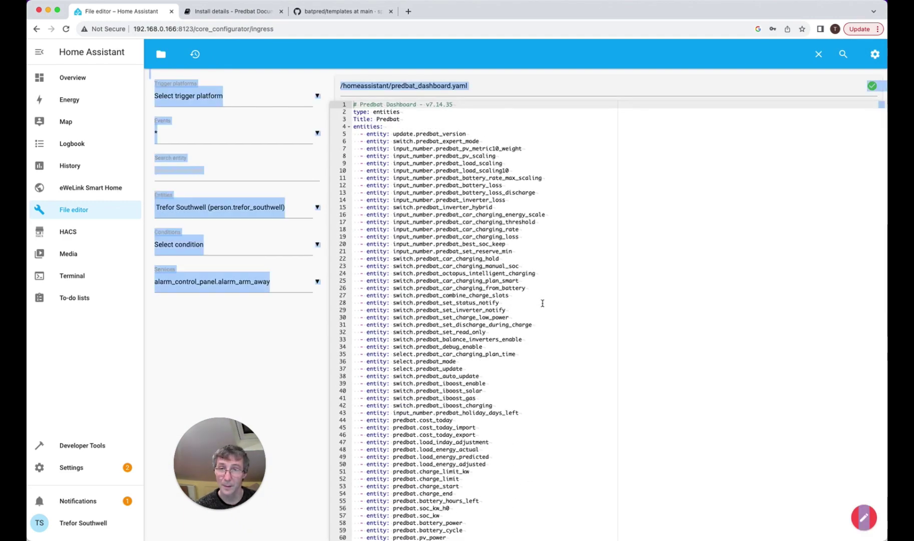
{"action": "left_click", "coordinate": [543, 303]}
{"action": "key", "text": "super+a"}
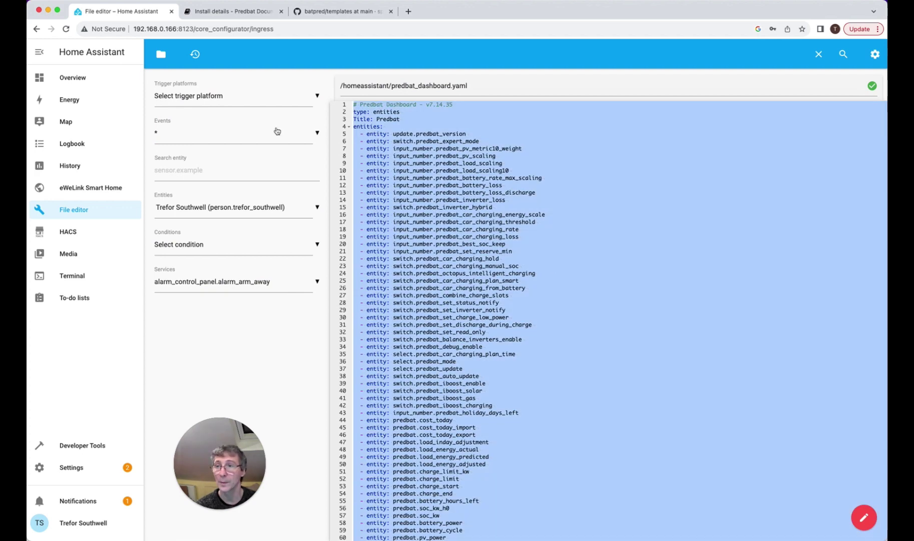
Step: Put the Overview dashboard into edit mode and add an Entities card, showing its configuration as YAML code
{"action": "left_click", "coordinate": [72, 78]}
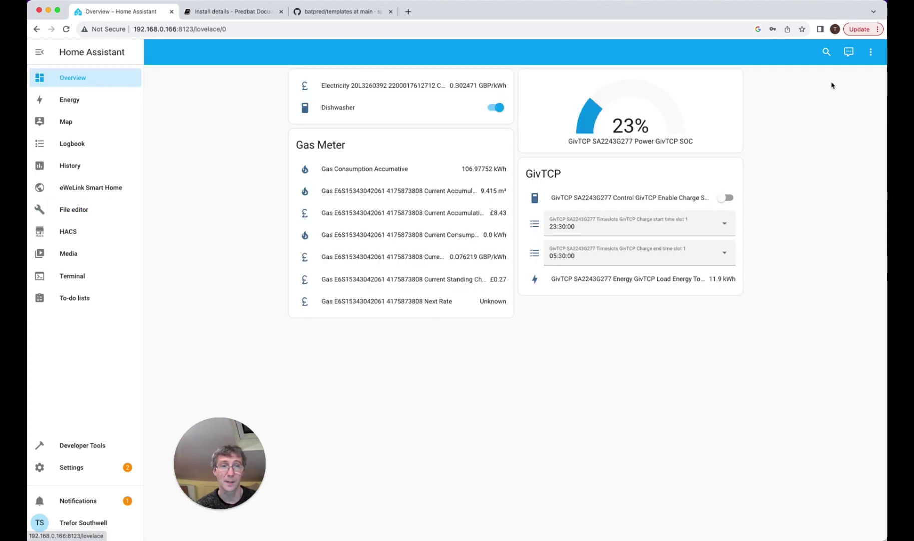
{"action": "left_click", "coordinate": [871, 52]}
{"action": "left_click", "coordinate": [831, 76]}
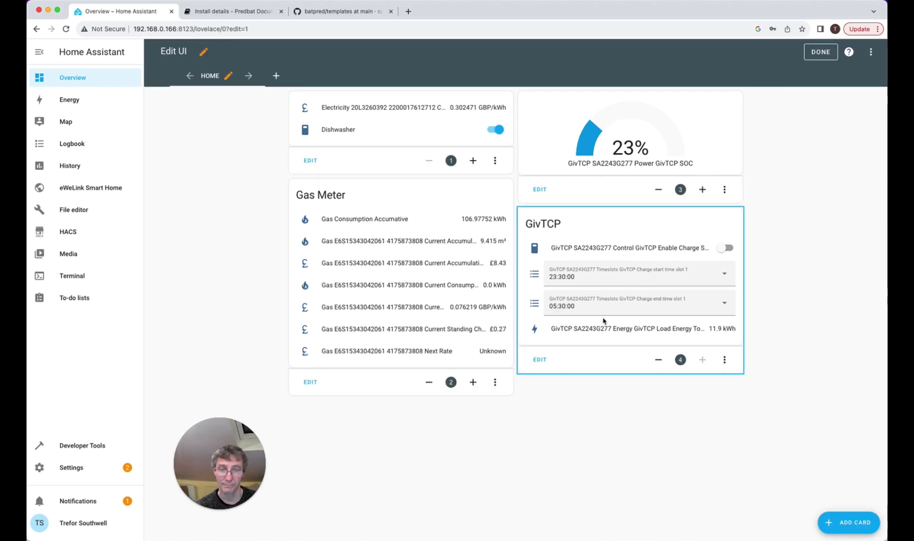
{"action": "left_click", "coordinate": [850, 526]}
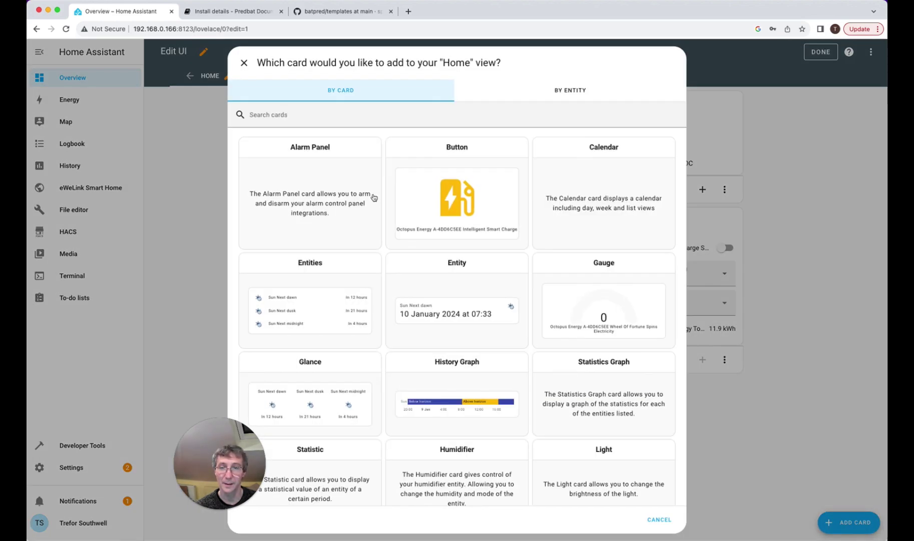
{"action": "left_click", "coordinate": [331, 296]}
{"action": "left_click", "coordinate": [264, 408]}
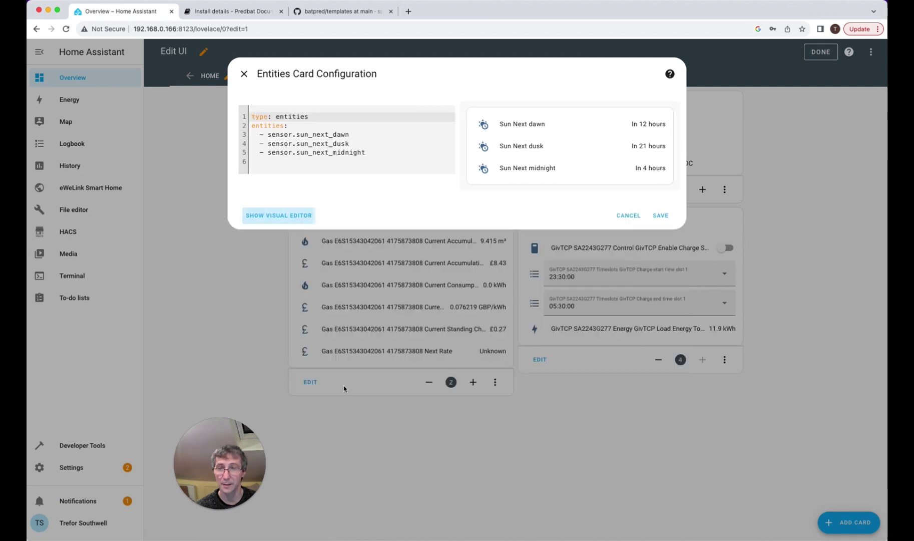
Step: Replace the Entities card's default YAML with the copied Predbat dashboard code, save the card and finish editing the dashboard
{"action": "left_click", "coordinate": [330, 139]}
{"action": "key", "text": "super+a"}
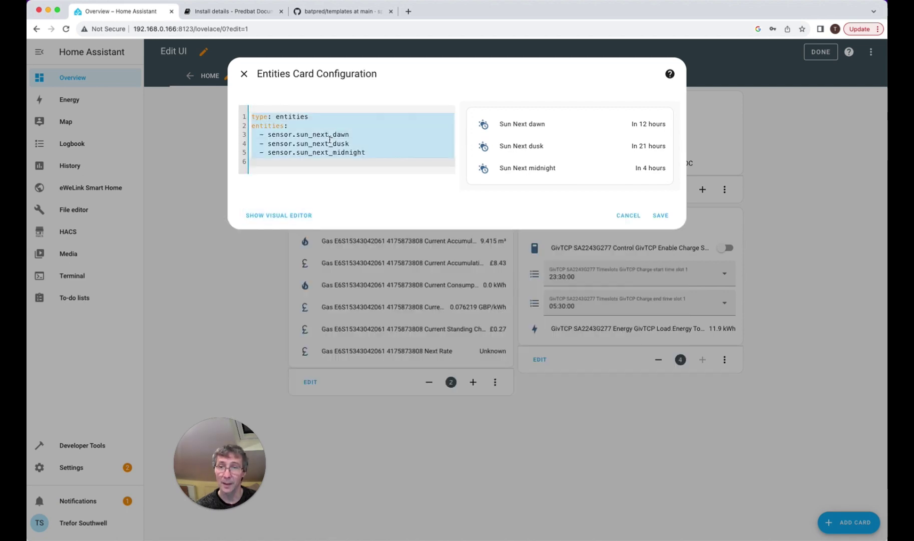
{"action": "key", "text": "super+v"}
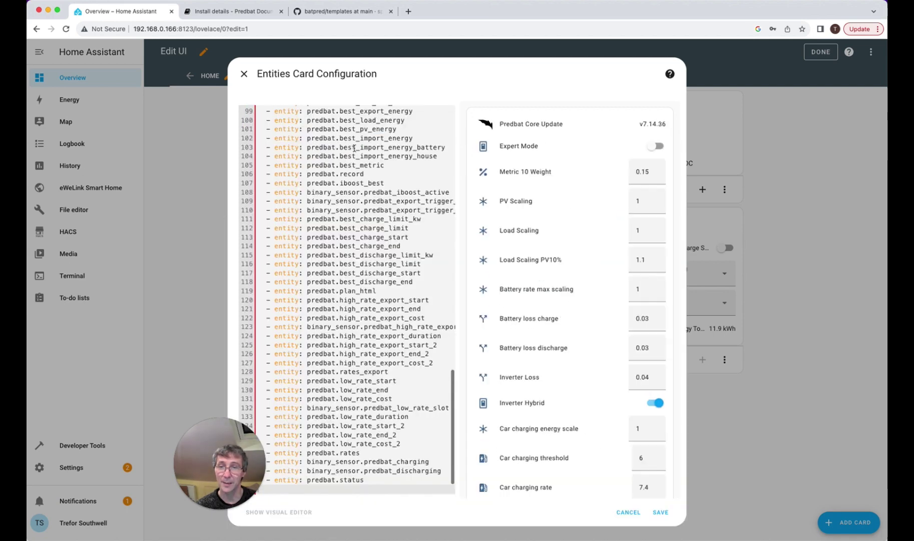
{"action": "left_click", "coordinate": [651, 511]}
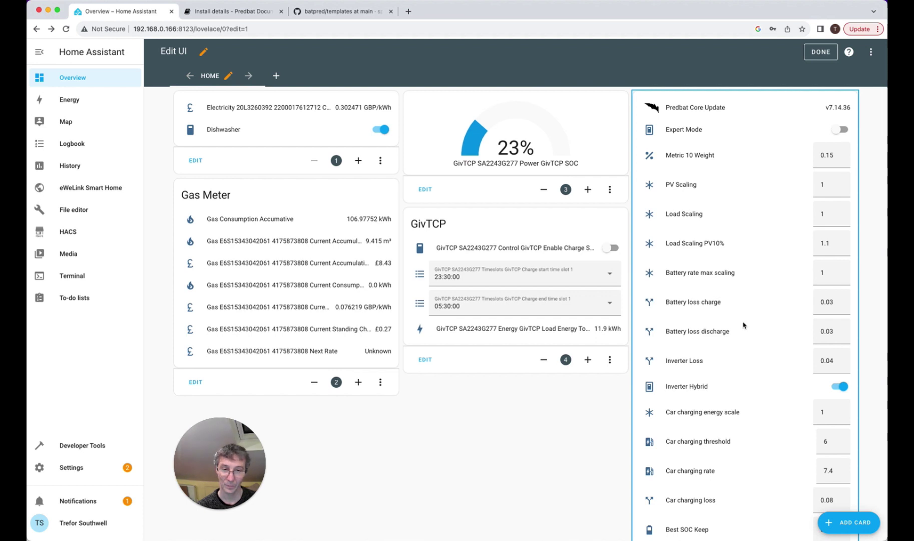
{"action": "left_click", "coordinate": [820, 54]}
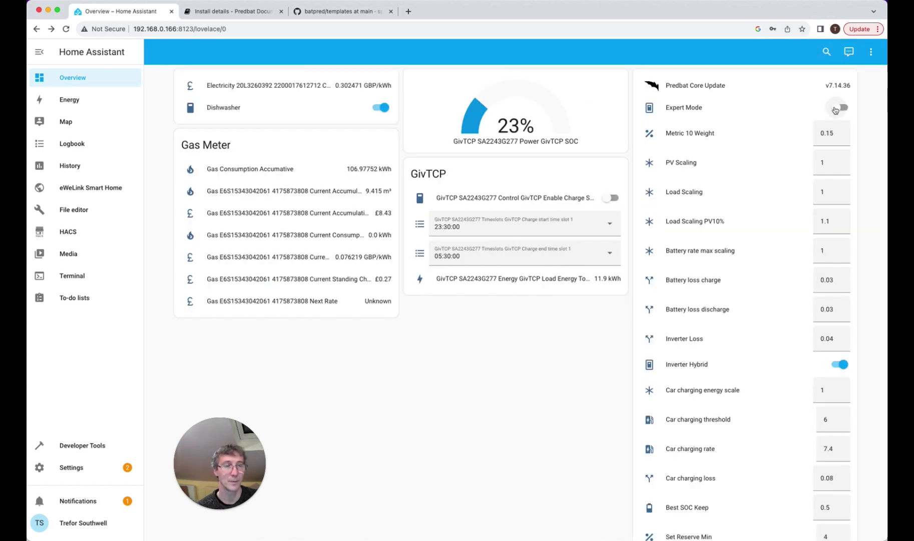
Step: Open the details of the Predbat Core Update entity and read its version and change information
{"action": "left_click", "coordinate": [652, 86]}
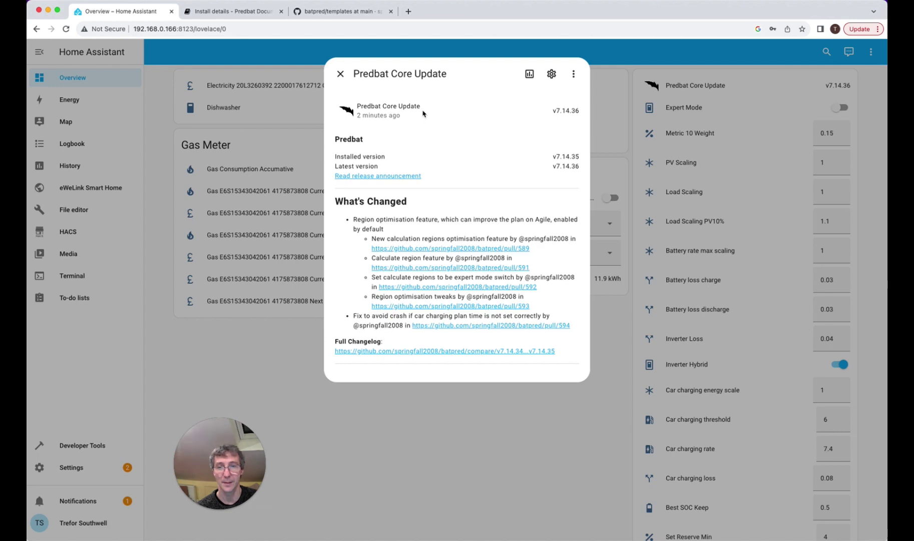
Step: Close the update details and set the Predbat update selector to "v7.14.36 Fix issue for repeated freeze charge/discharge"
{"action": "left_click", "coordinate": [337, 79]}
{"action": "scroll", "coordinate": [672, 324], "scroll_direction": "down", "scroll_amount": 10}
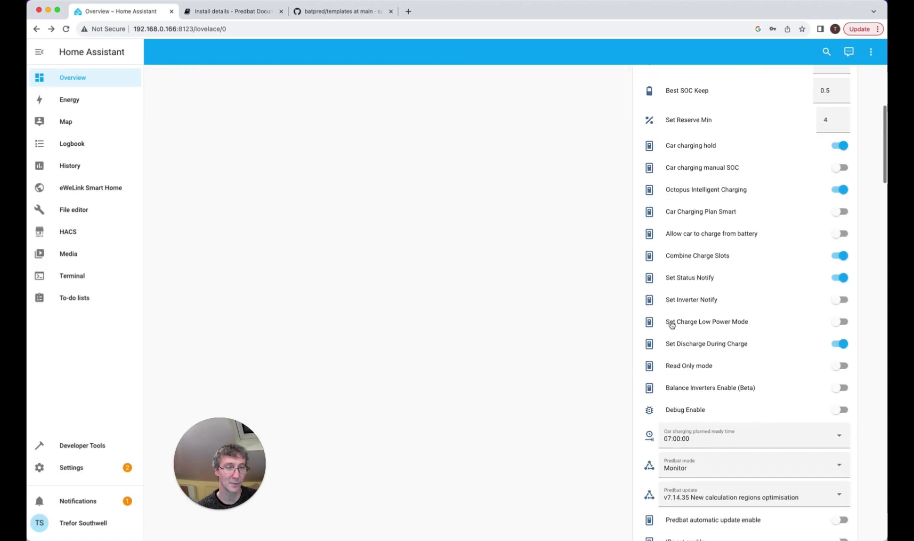
{"action": "scroll", "coordinate": [678, 330], "scroll_direction": "down", "scroll_amount": 3}
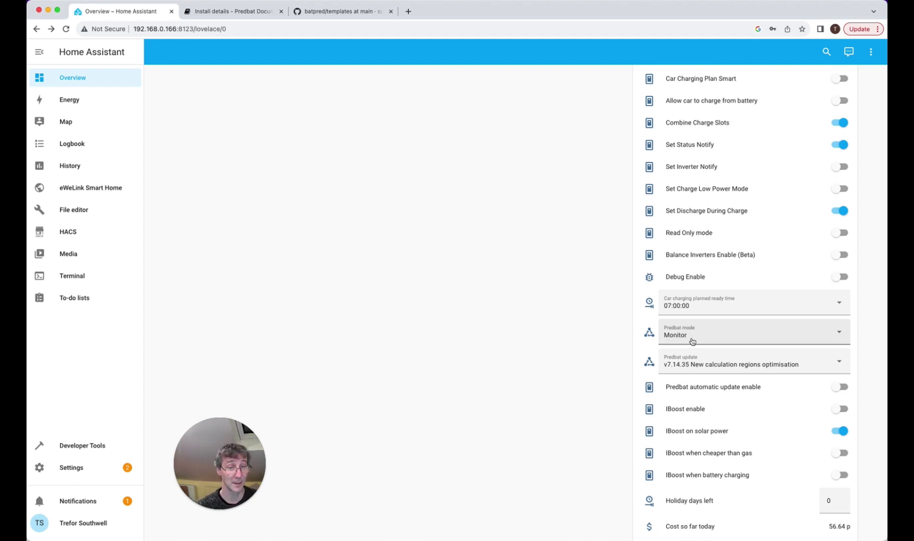
{"action": "scroll", "coordinate": [692, 341], "scroll_direction": "down", "scroll_amount": 4}
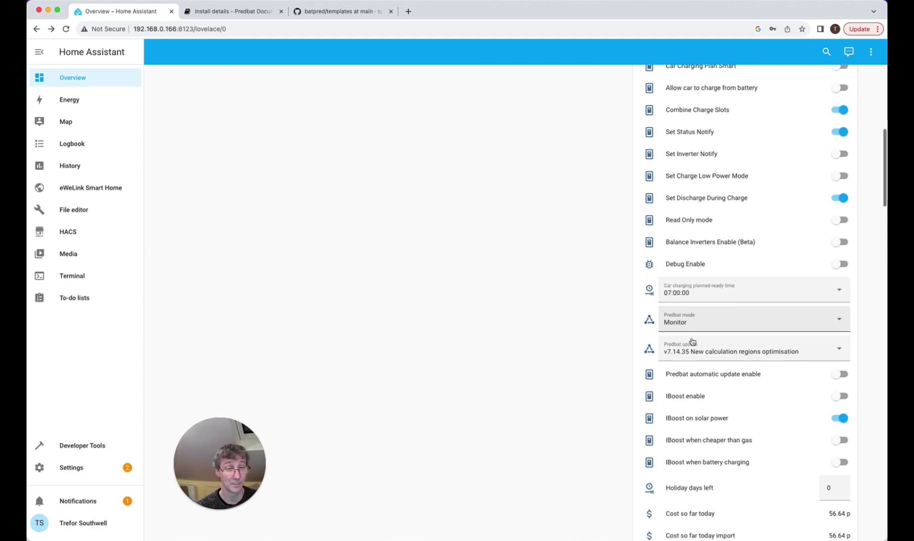
{"action": "left_click", "coordinate": [717, 270]}
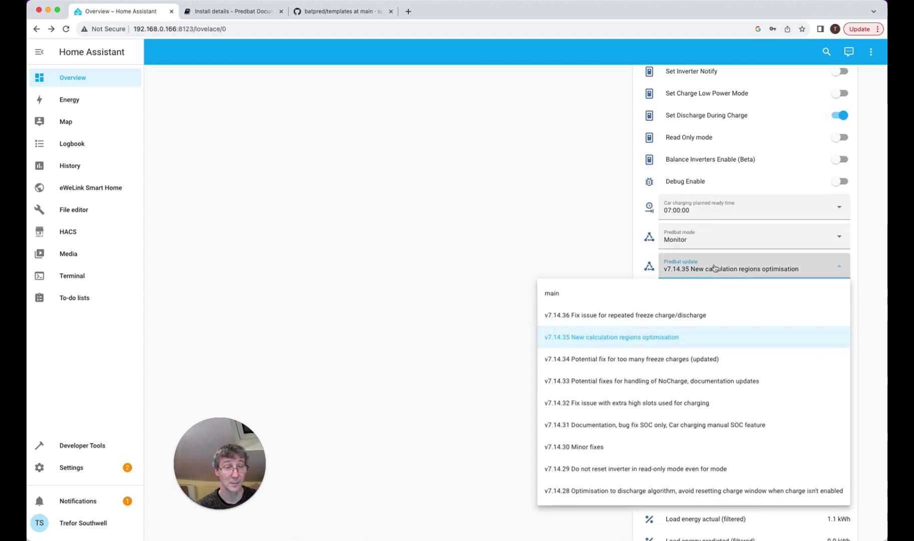
{"action": "left_click", "coordinate": [634, 315]}
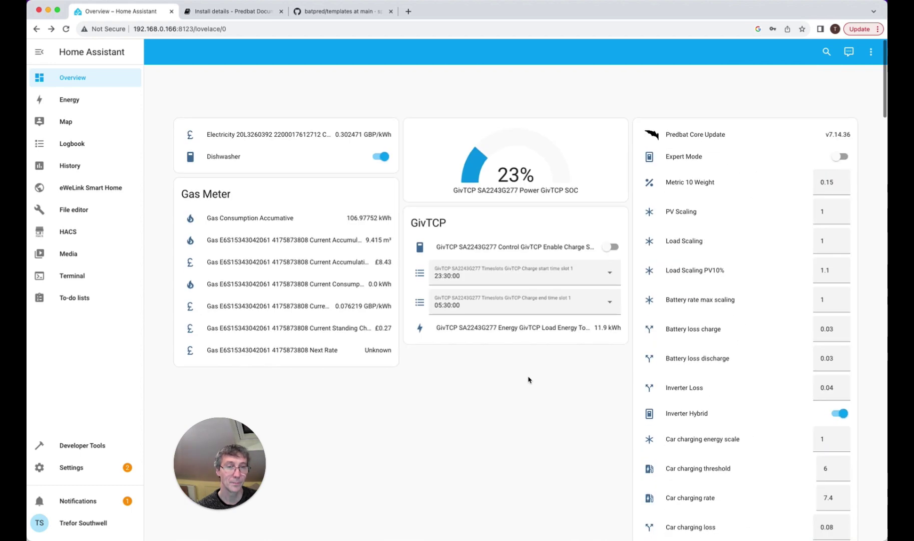
Step: Check the Predbat Core Update details again and look through the whole list of Predbat entities on the dashboard
{"action": "left_click", "coordinate": [660, 86]}
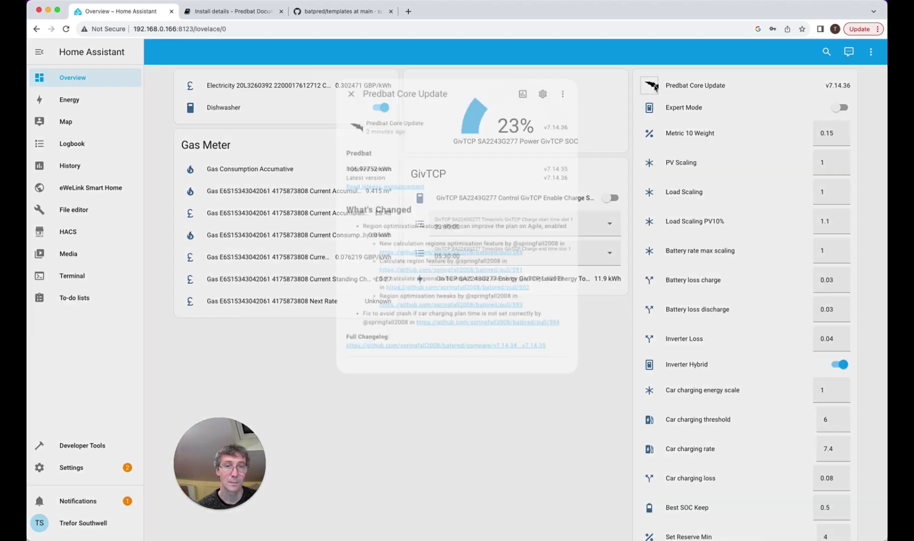
{"action": "left_click", "coordinate": [348, 76]}
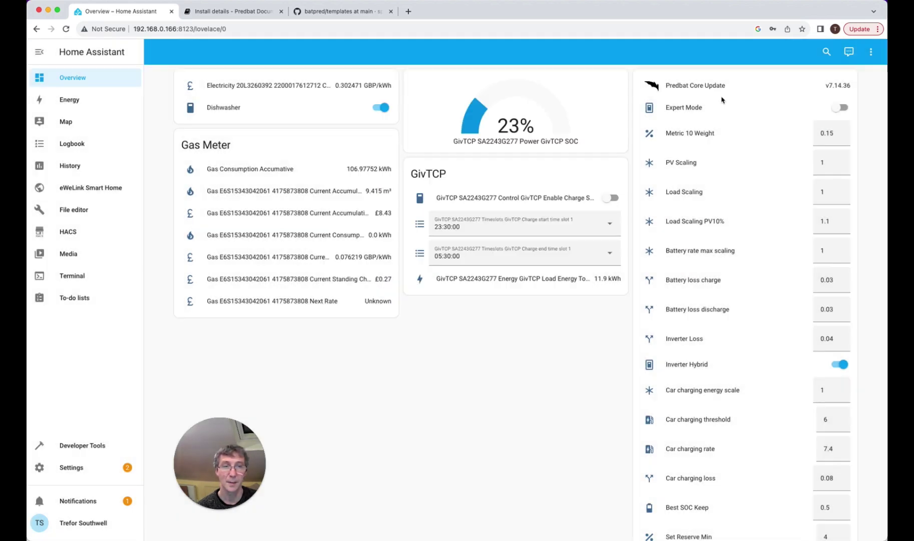
{"action": "scroll", "coordinate": [795, 169], "scroll_direction": "down", "scroll_amount": 3}
{"action": "scroll", "coordinate": [794, 172], "scroll_direction": "down", "scroll_amount": 19}
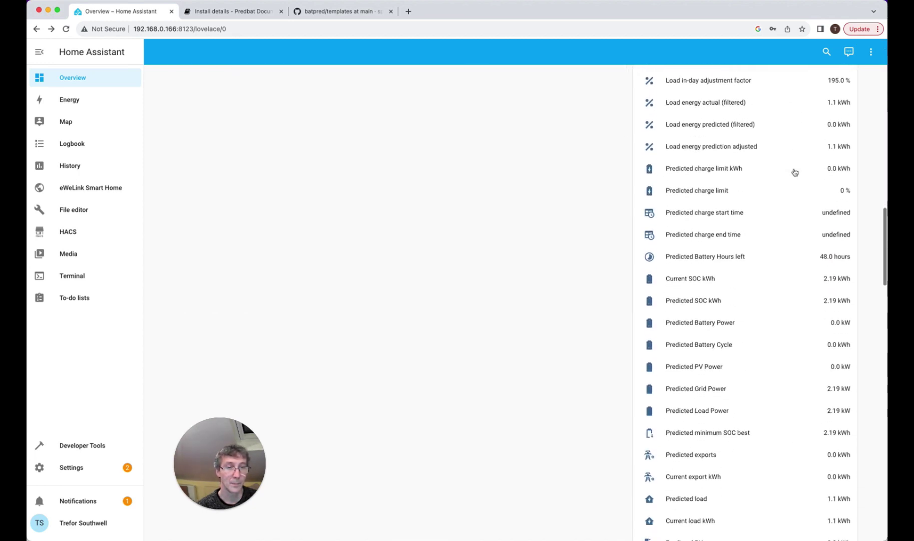
{"action": "scroll", "coordinate": [795, 172], "scroll_direction": "down", "scroll_amount": 20}
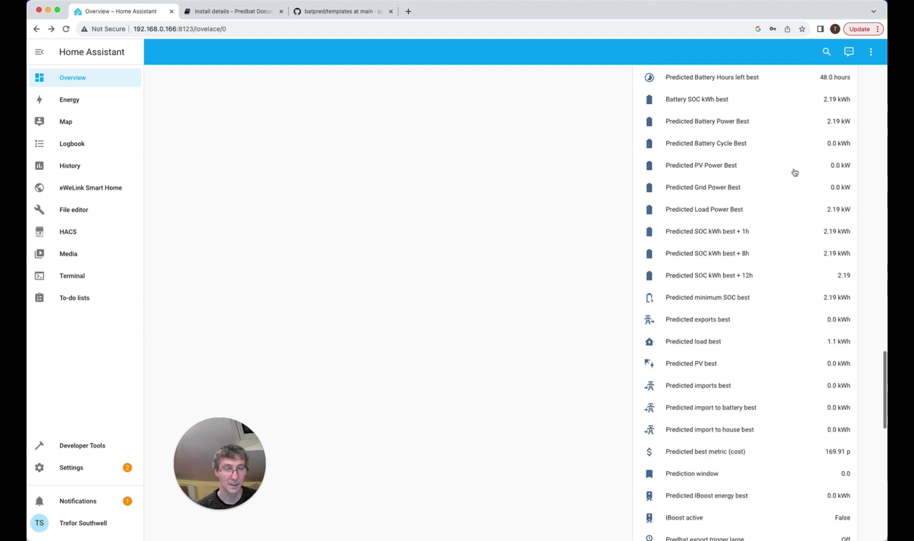
{"action": "scroll", "coordinate": [794, 172], "scroll_direction": "down", "scroll_amount": 5}
{"action": "scroll", "coordinate": [793, 173], "scroll_direction": "up", "scroll_amount": 20}
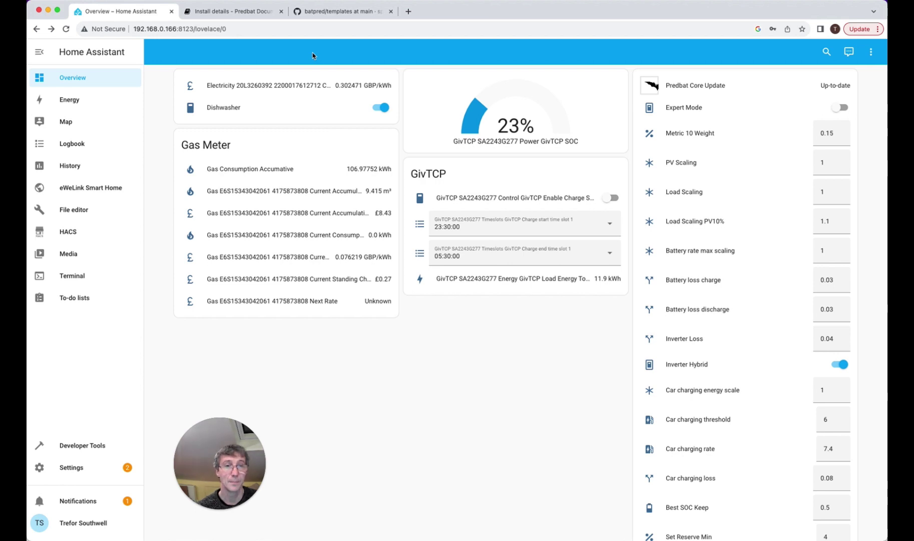
Step: Open example_chart.yml from the batpred templates on GitHub and select its battery prediction chart section, lines 5 to 123
{"action": "left_click", "coordinate": [319, 12]}
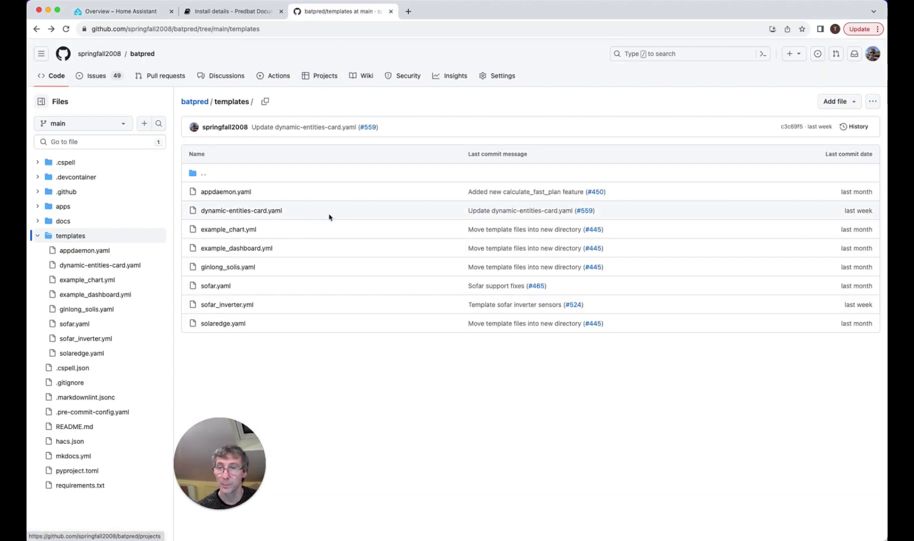
{"action": "left_click", "coordinate": [247, 234]}
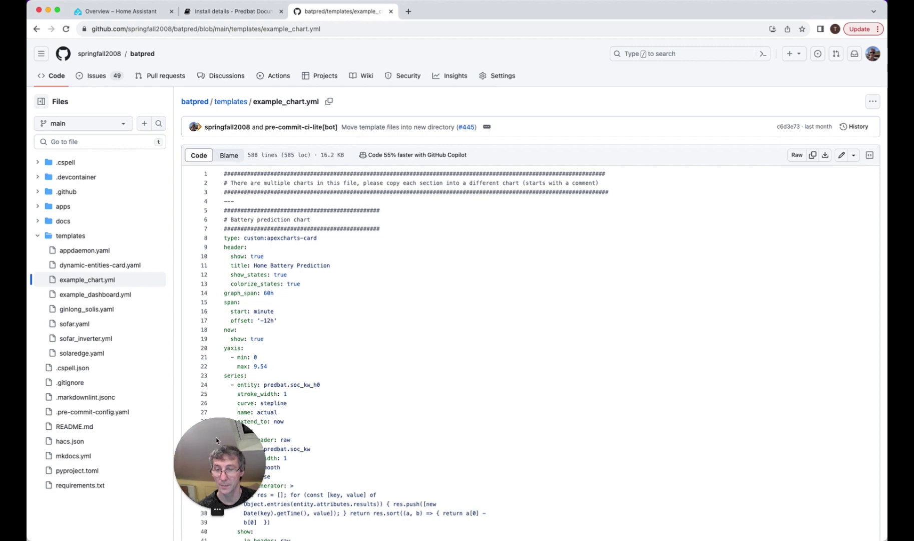
{"action": "left_click_drag", "start_coordinate": [216, 440], "coordinate": [98, 455]}
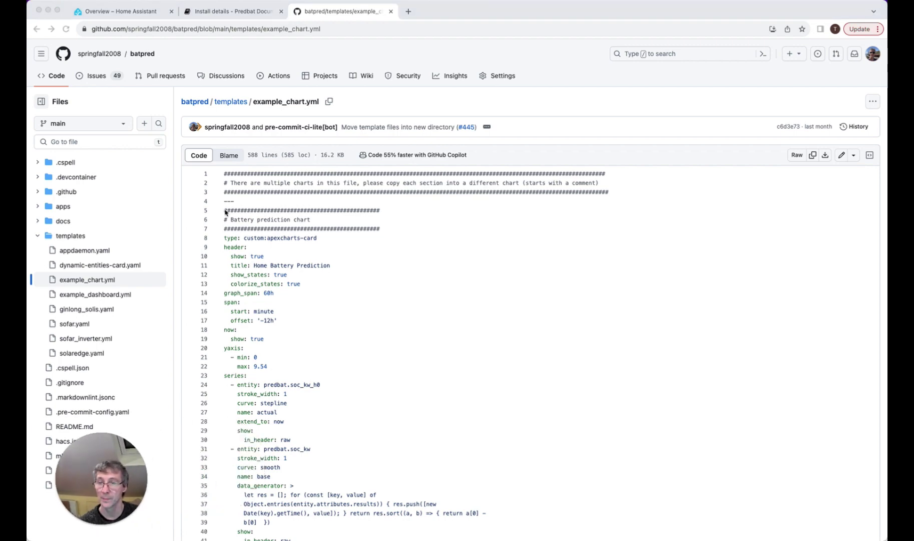
{"action": "left_click_drag", "start_coordinate": [225, 212], "coordinate": [373, 244]}
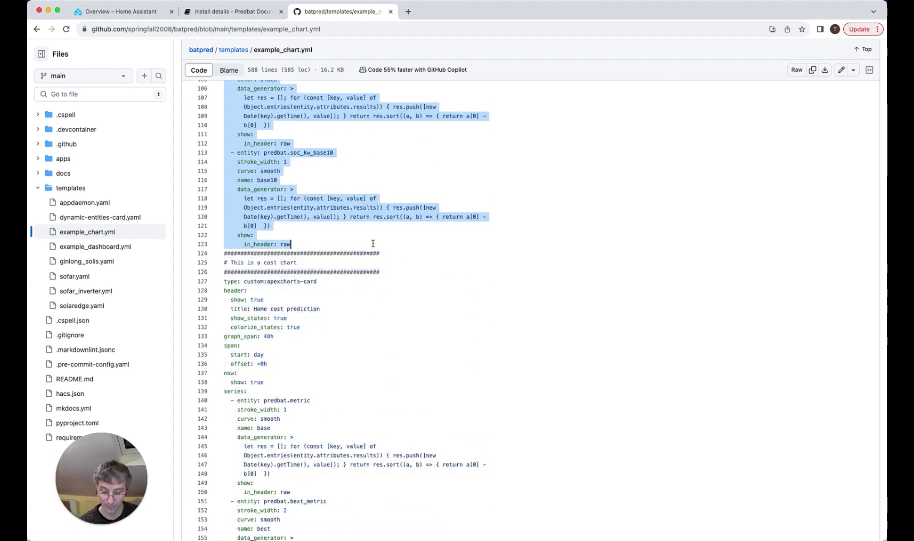
Step: Switch to Home Assistant, put the Overview dashboard into edit mode and start adding a card
{"action": "left_click", "coordinate": [120, 11]}
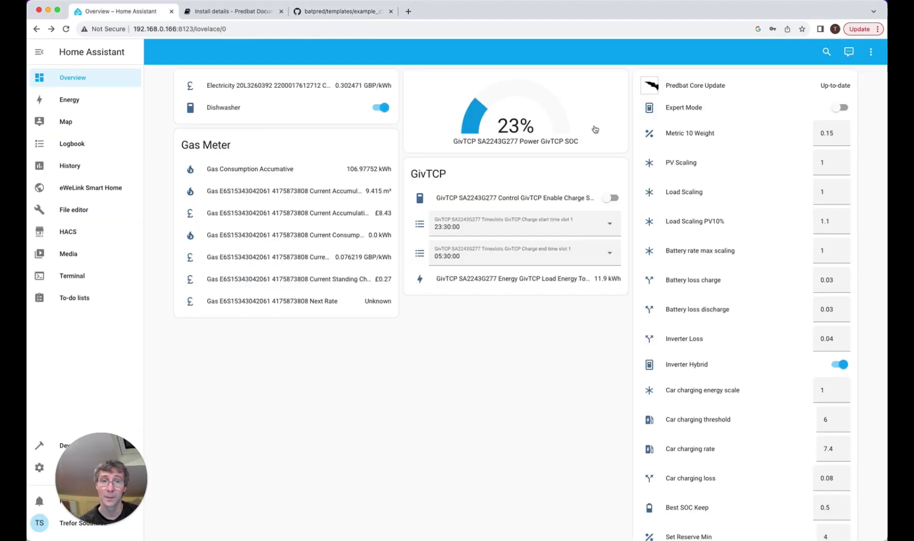
{"action": "left_click", "coordinate": [871, 52]}
{"action": "left_click", "coordinate": [846, 78]}
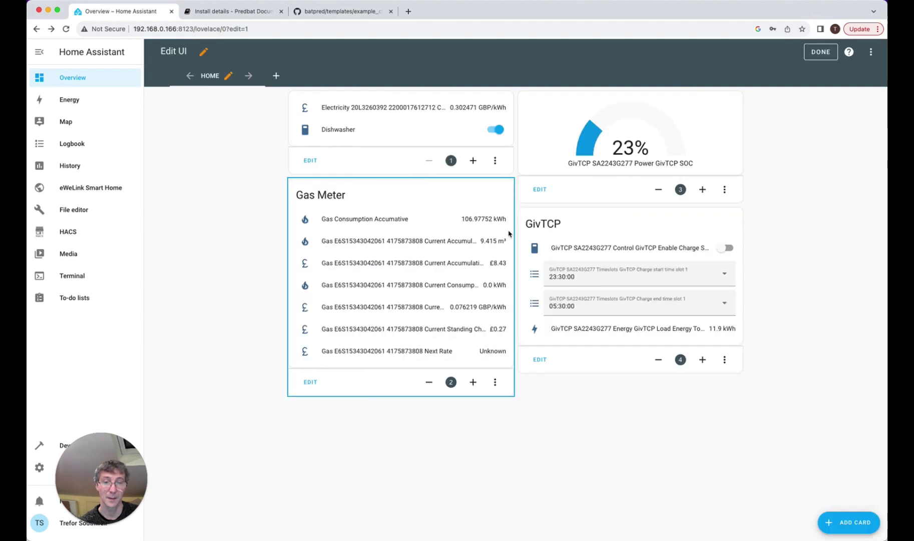
{"action": "left_click", "coordinate": [849, 523]}
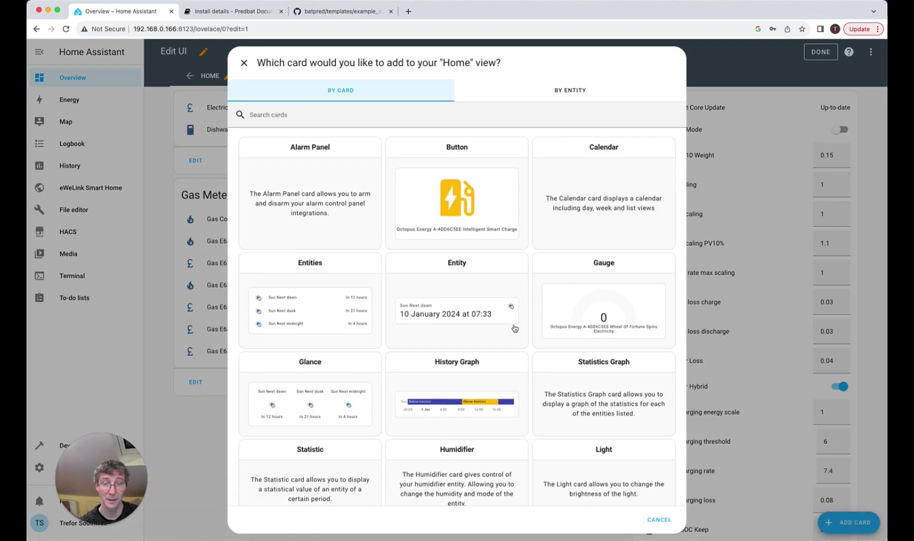
Step: Look through the available card types for one that suits the copied chart code
{"action": "scroll", "coordinate": [530, 329], "scroll_direction": "down", "scroll_amount": 10}
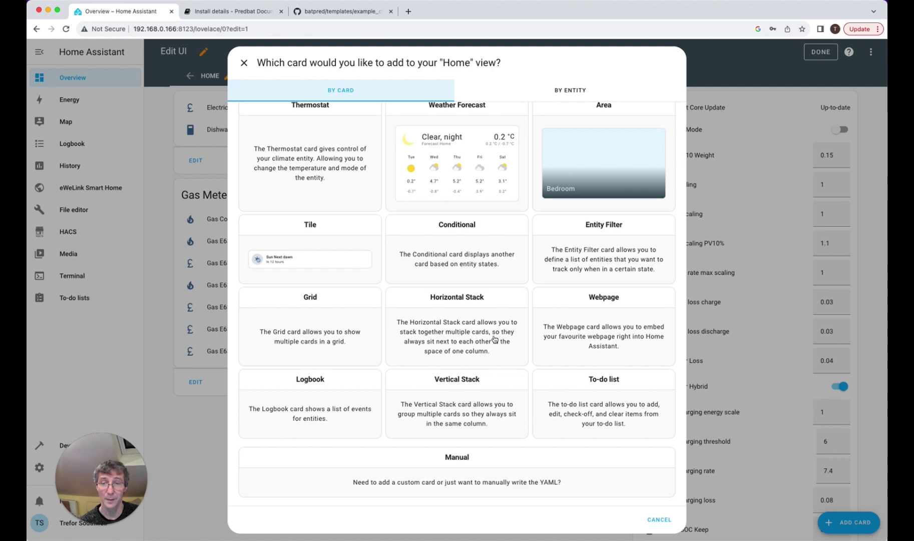
{"action": "scroll", "coordinate": [494, 339], "scroll_direction": "up", "scroll_amount": 10}
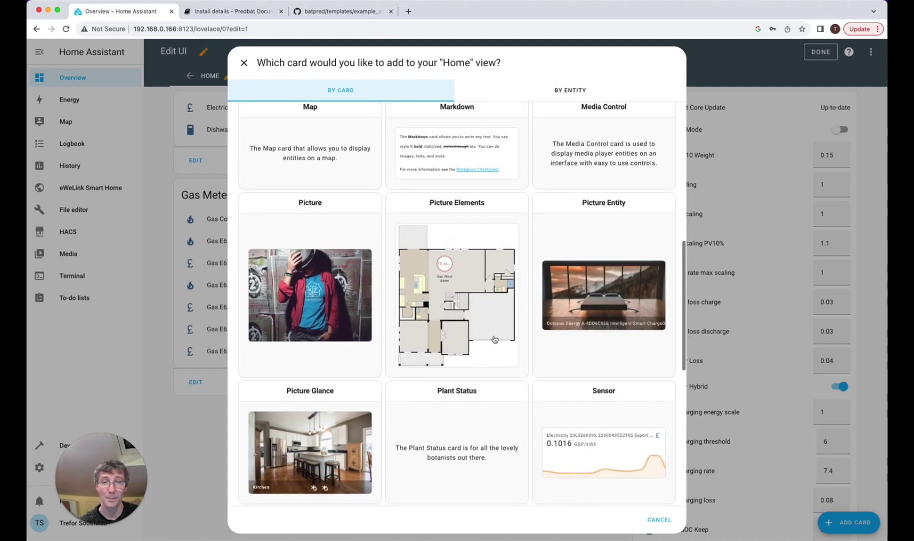
{"action": "scroll", "coordinate": [494, 339], "scroll_direction": "up", "scroll_amount": 5}
{"action": "scroll", "coordinate": [494, 339], "scroll_direction": "up", "scroll_amount": 3}
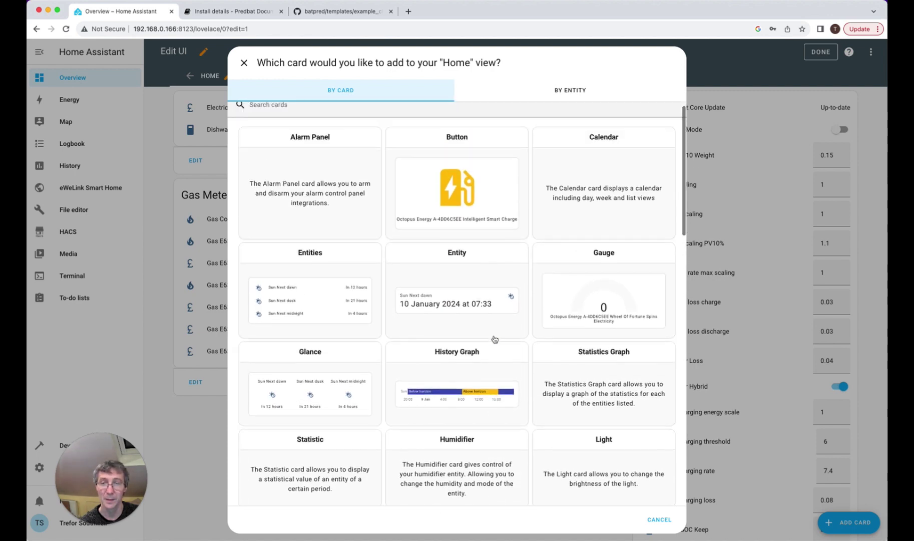
{"action": "scroll", "coordinate": [495, 339], "scroll_direction": "up", "scroll_amount": 1}
{"action": "scroll", "coordinate": [494, 339], "scroll_direction": "down", "scroll_amount": 1}
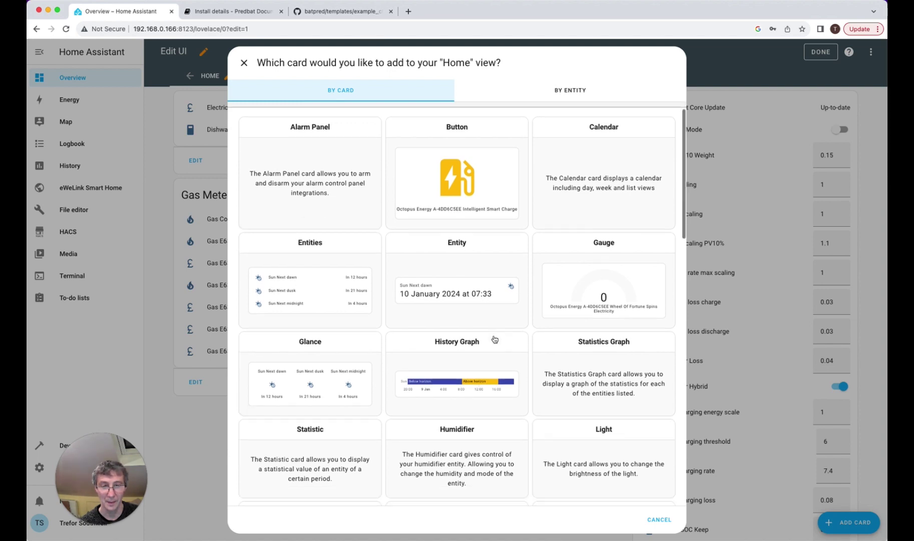
{"action": "scroll", "coordinate": [495, 339], "scroll_direction": "down", "scroll_amount": 15}
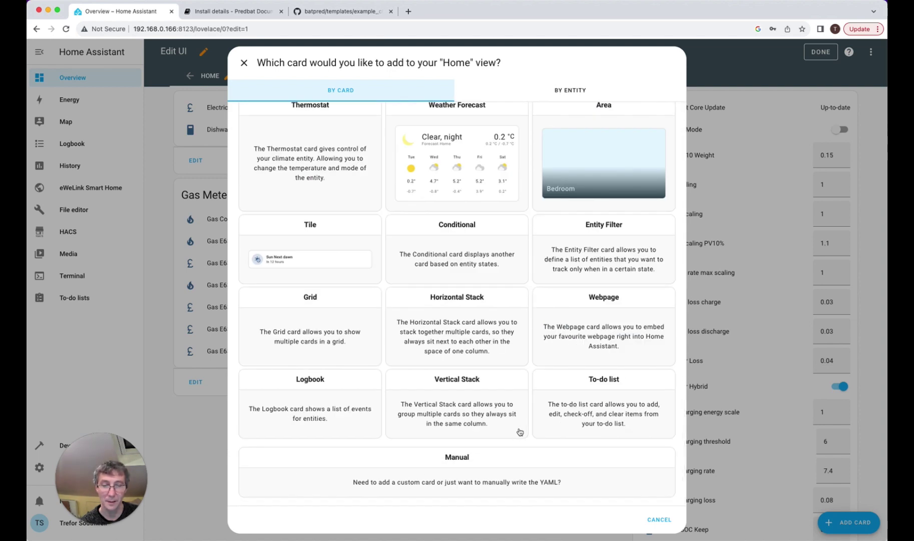
{"action": "scroll", "coordinate": [537, 459], "scroll_direction": "up", "scroll_amount": 10}
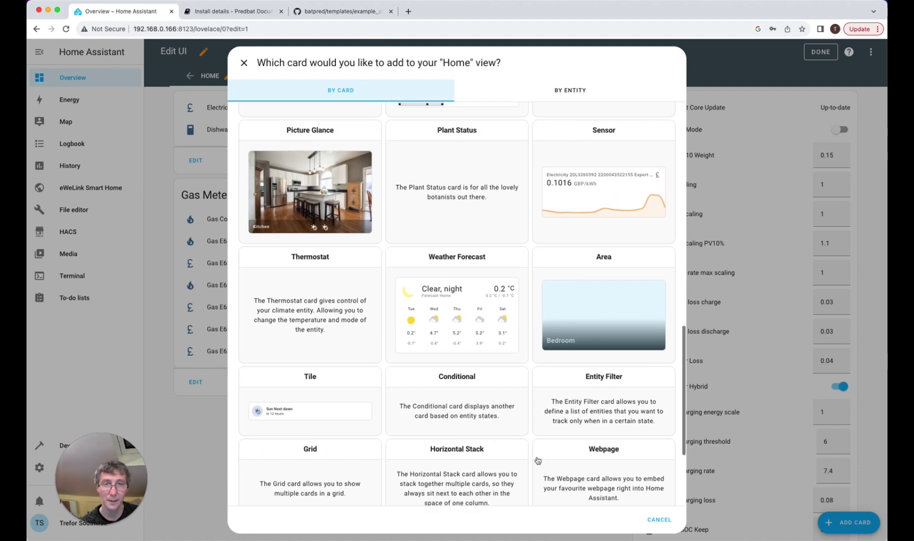
{"action": "scroll", "coordinate": [537, 459], "scroll_direction": "up", "scroll_amount": 8}
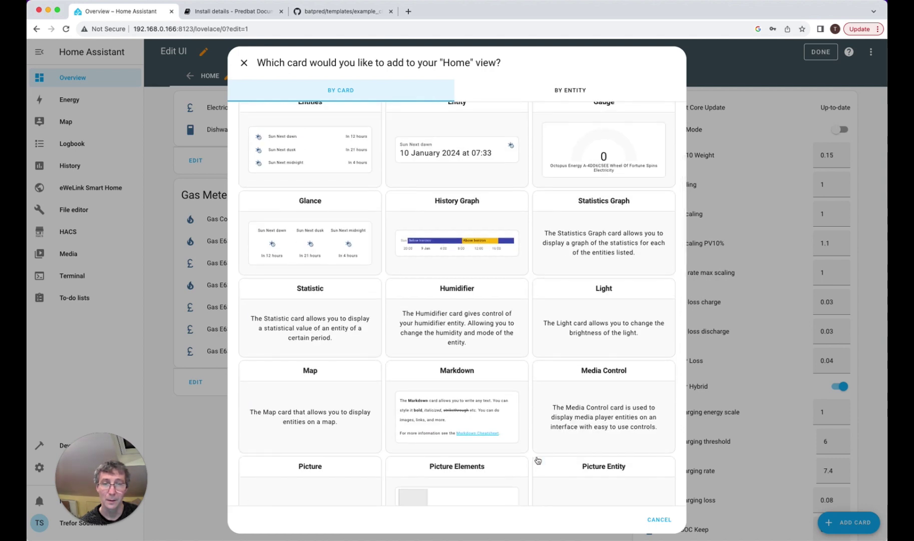
Step: Search the card types for "apex", clear the search and cancel adding the card
{"action": "left_click", "coordinate": [335, 120]}
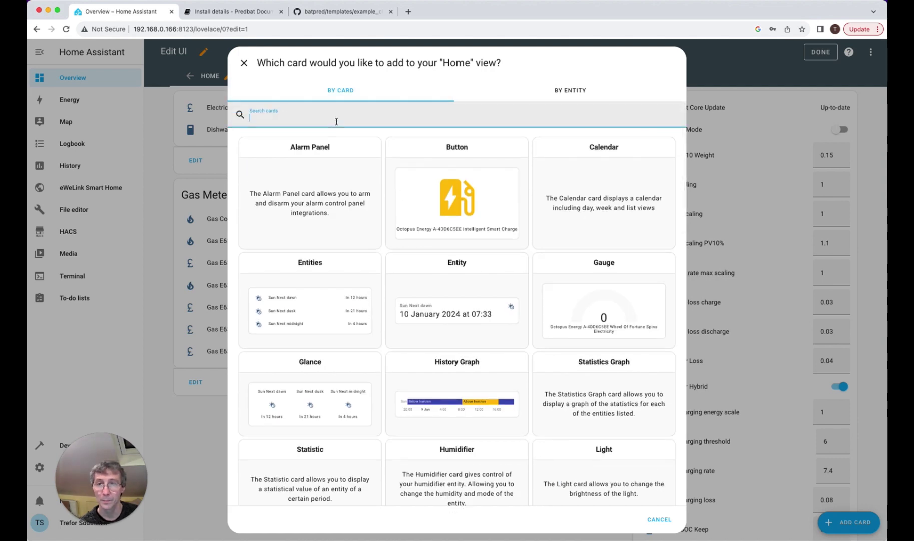
{"action": "type", "text": "apex"}
{"action": "key", "text": "BackSpace"}
{"action": "key", "text": "BackSpace"}
{"action": "key", "text": "BackSpace"}
{"action": "key", "text": "BackSpace"}
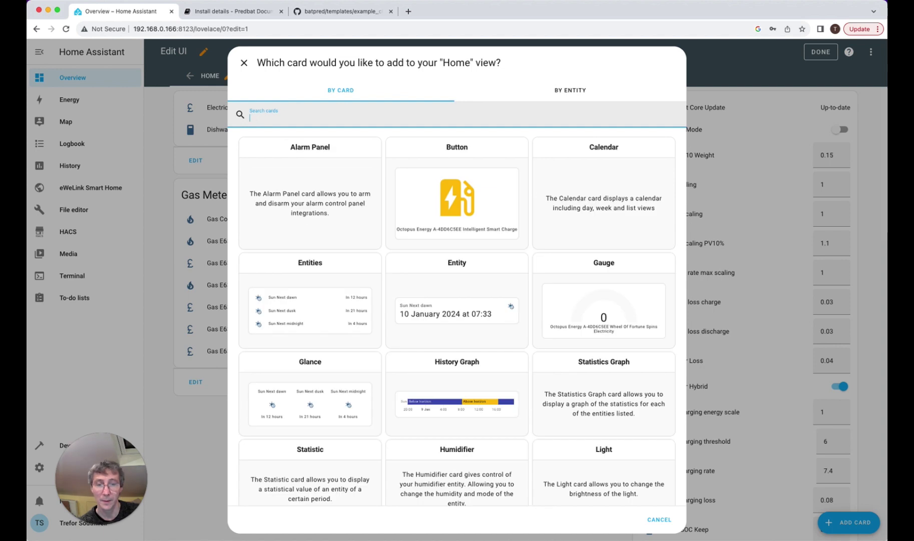
{"action": "left_click", "coordinate": [659, 520]}
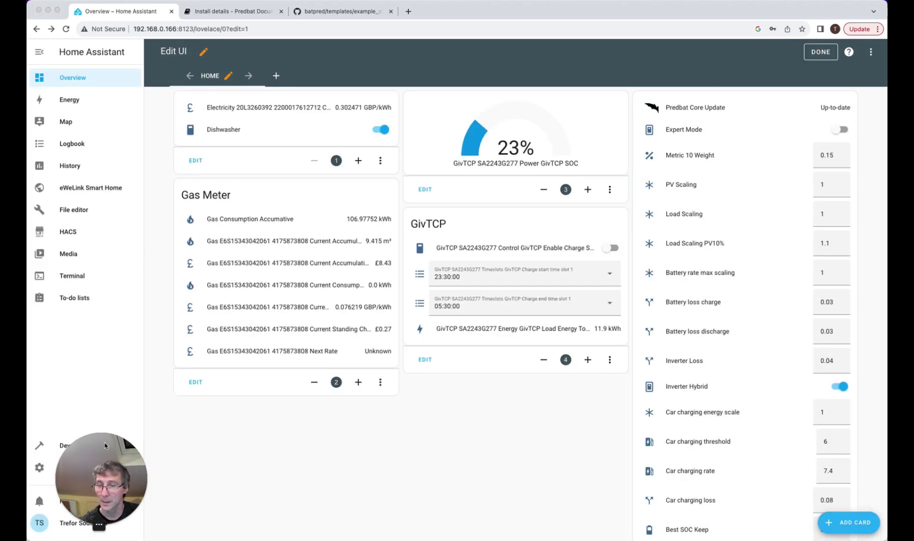
Step: Look through the integrations, devices, installed add-ons and the add-on store for the component that provides the chart card
{"action": "left_click", "coordinate": [70, 467]}
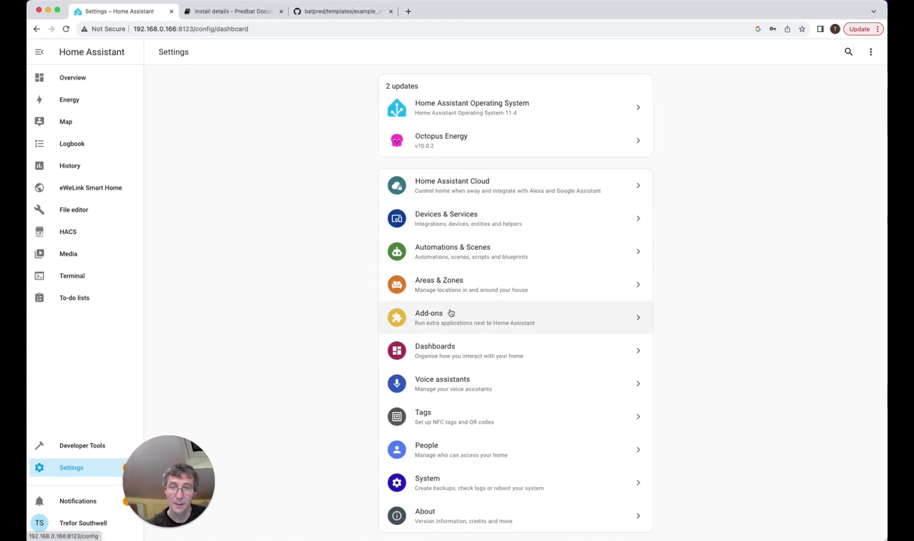
{"action": "left_click", "coordinate": [471, 216]}
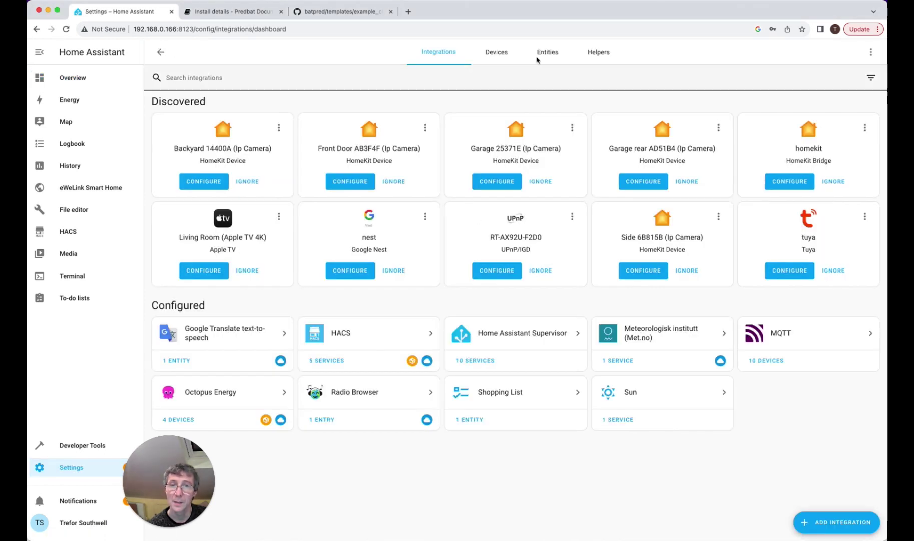
{"action": "left_click", "coordinate": [163, 52]}
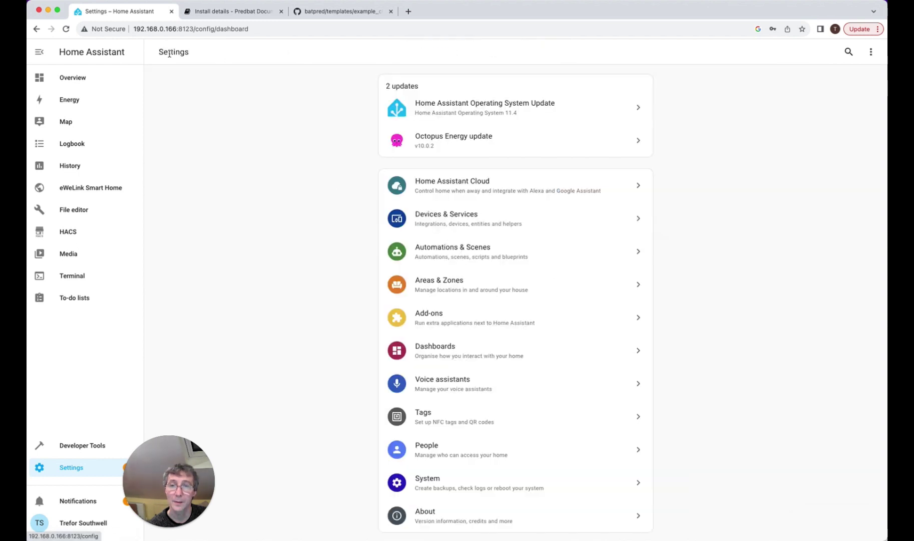
{"action": "left_click", "coordinate": [446, 322]}
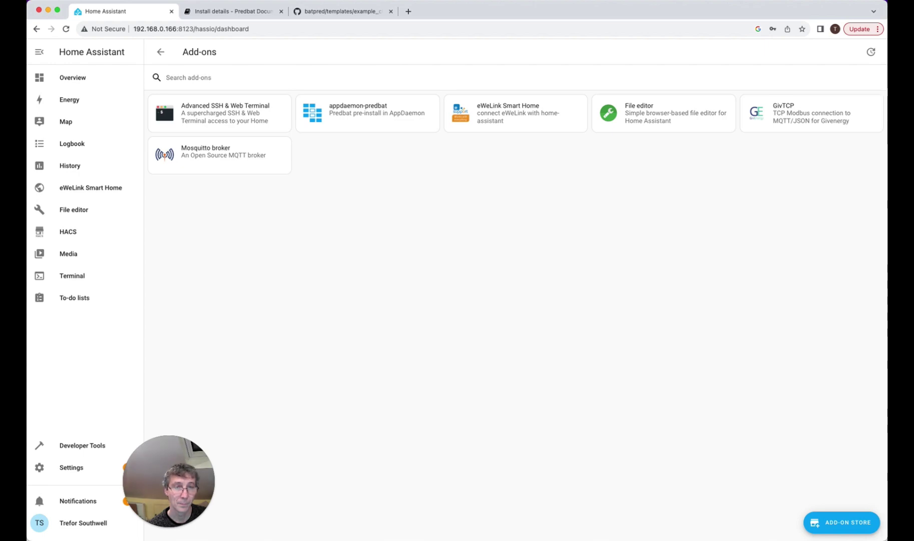
{"action": "left_click", "coordinate": [841, 532]}
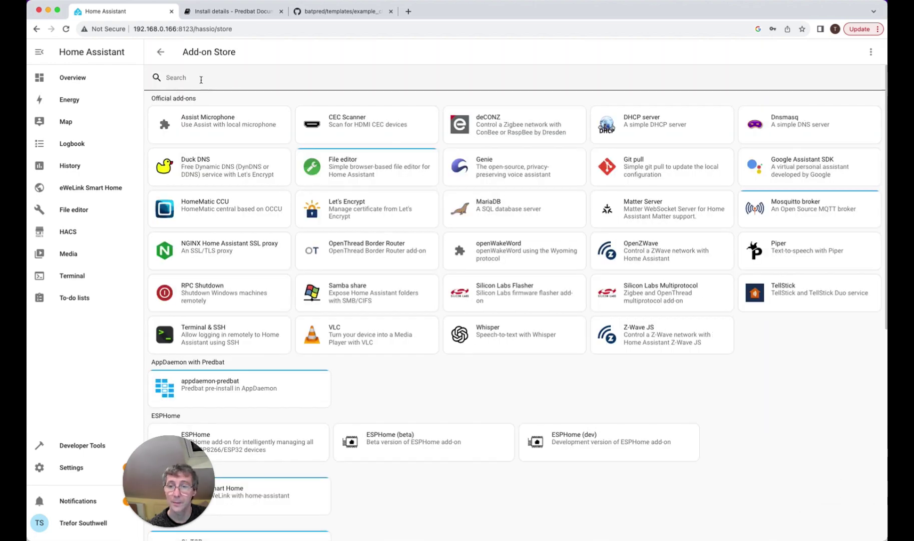
{"action": "left_click", "coordinate": [161, 52]}
{"action": "left_click", "coordinate": [161, 53]}
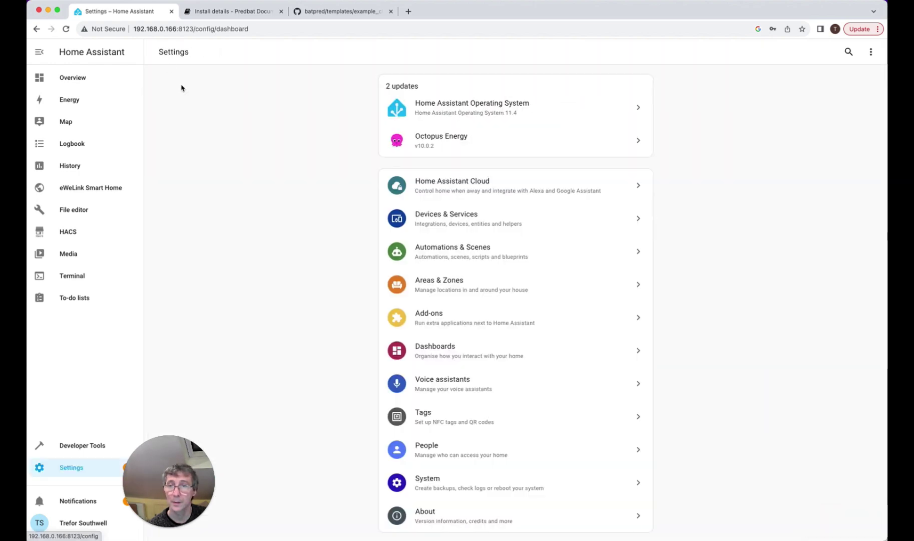
{"action": "left_click", "coordinate": [460, 218]}
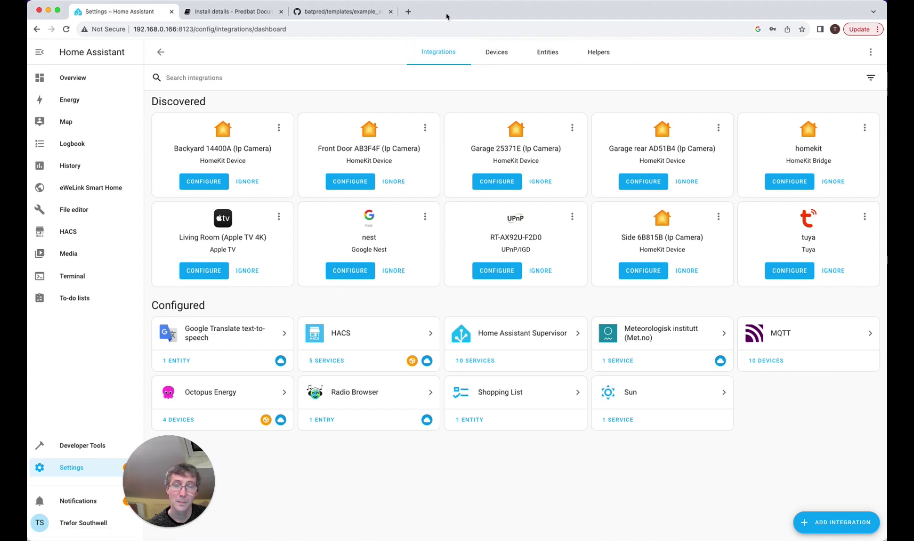
{"action": "left_click", "coordinate": [508, 55]}
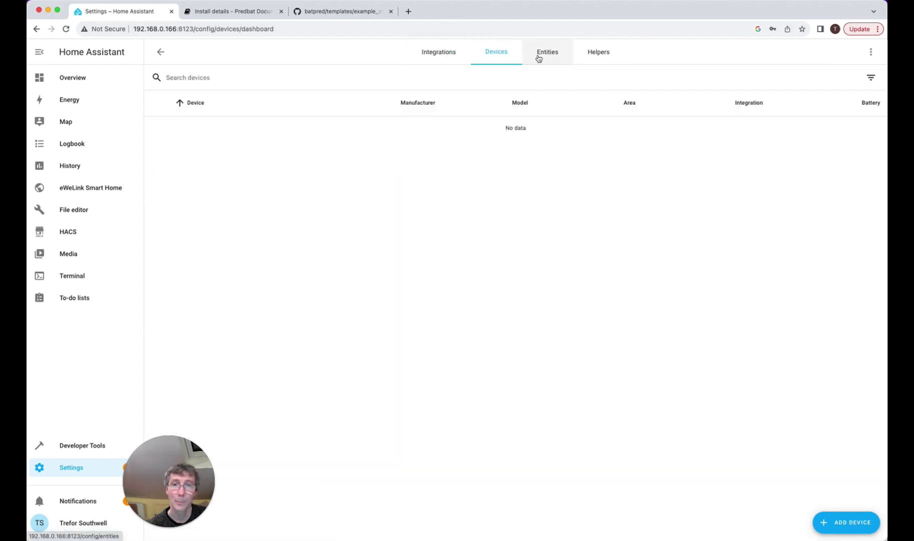
{"action": "left_click", "coordinate": [458, 53]}
Step: Clear the HACS search, open the apexcharts-card repository and examine its documentation and available actions
{"action": "left_click", "coordinate": [49, 230]}
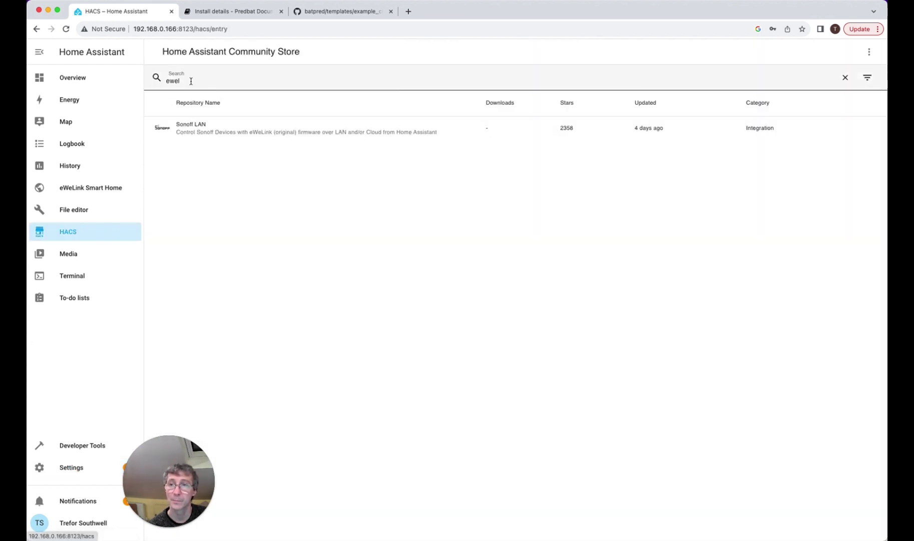
{"action": "double_click", "coordinate": [191, 82]}
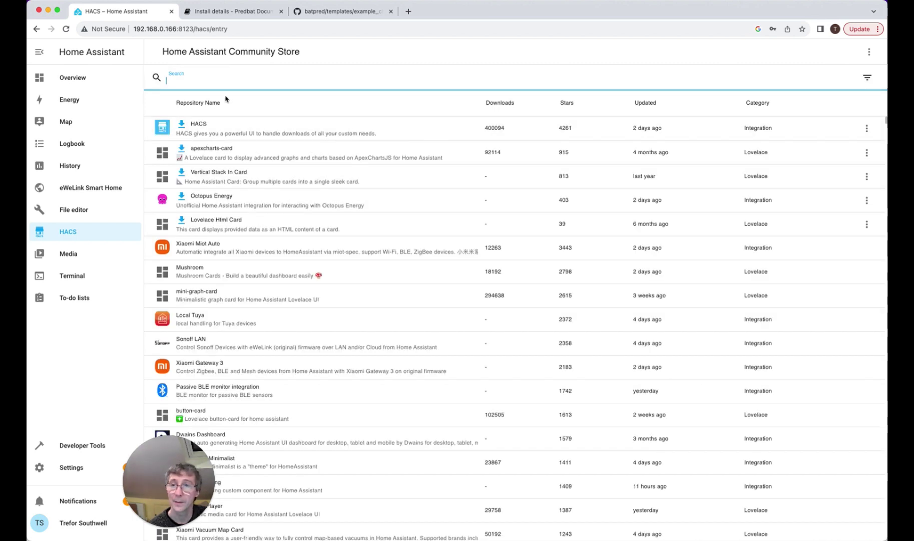
{"action": "left_click", "coordinate": [242, 151]}
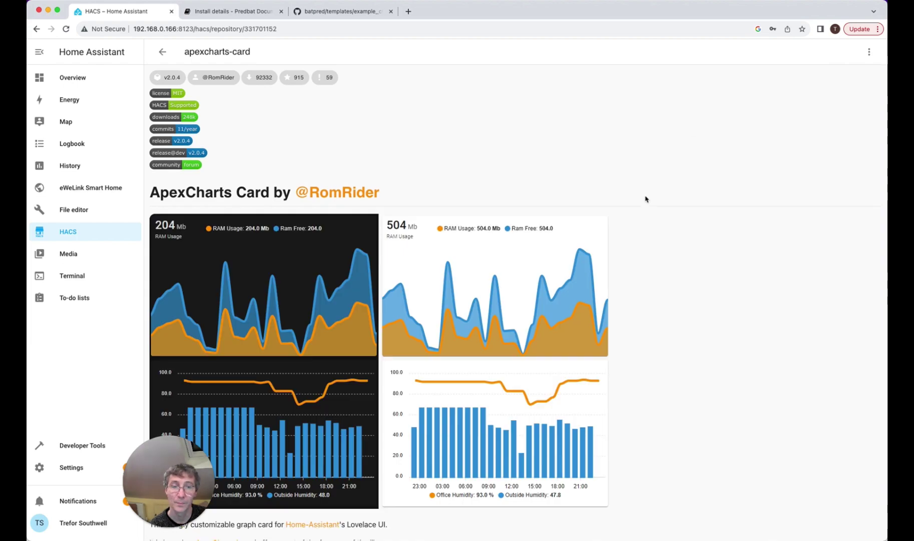
{"action": "scroll", "coordinate": [645, 197], "scroll_direction": "down", "scroll_amount": 15}
{"action": "scroll", "coordinate": [802, 164], "scroll_direction": "up", "scroll_amount": 10}
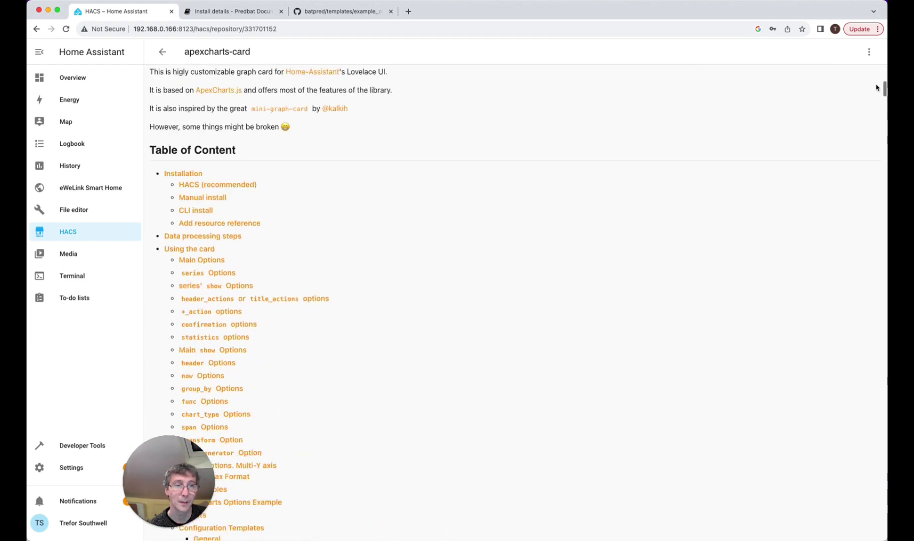
{"action": "mouse_move", "coordinate": [884, 89]}
{"action": "left_mouse_down"}
{"action": "mouse_move", "coordinate": [884, 532]}
{"action": "mouse_move", "coordinate": [884, 73]}
{"action": "left_mouse_up"}
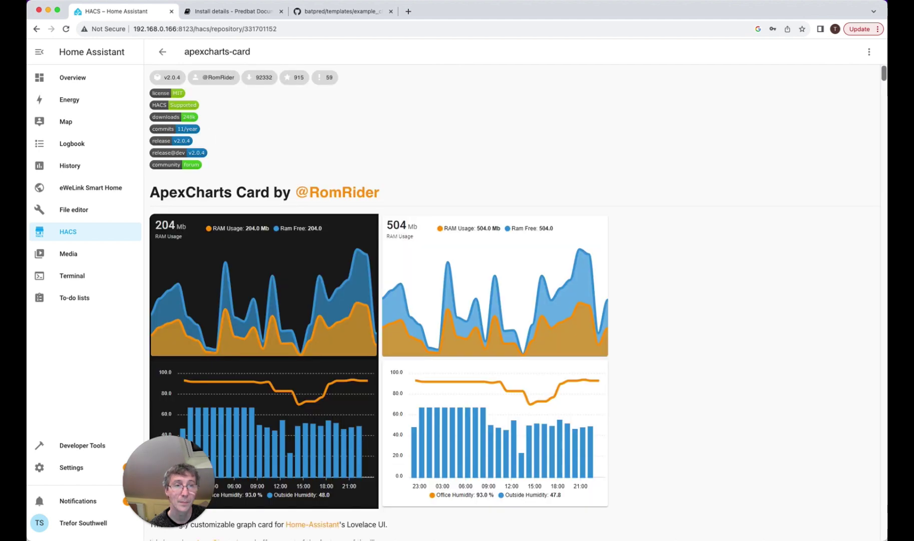
{"action": "left_click", "coordinate": [868, 54]}
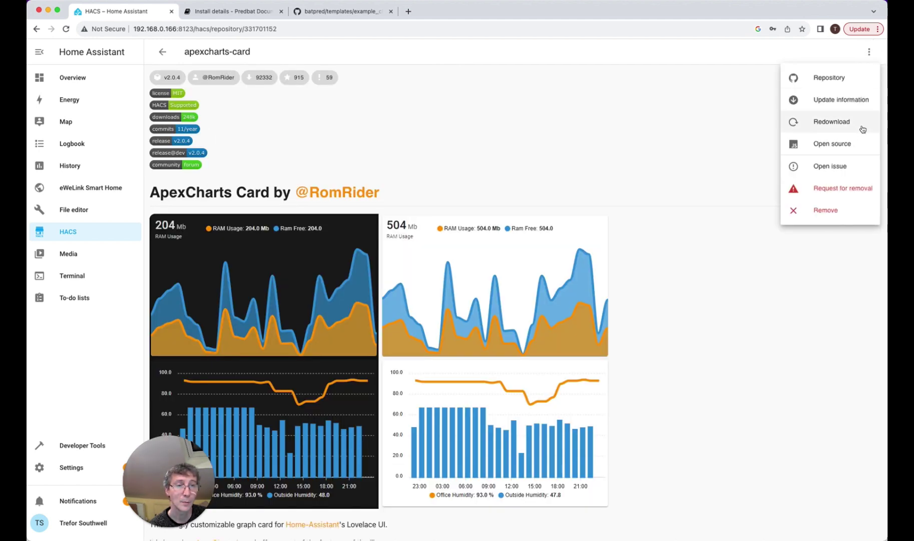
{"action": "left_click", "coordinate": [420, 135]}
Step: Return to the Overview dashboard, check the card types for "apex" and cancel adding the card
{"action": "left_click", "coordinate": [74, 467]}
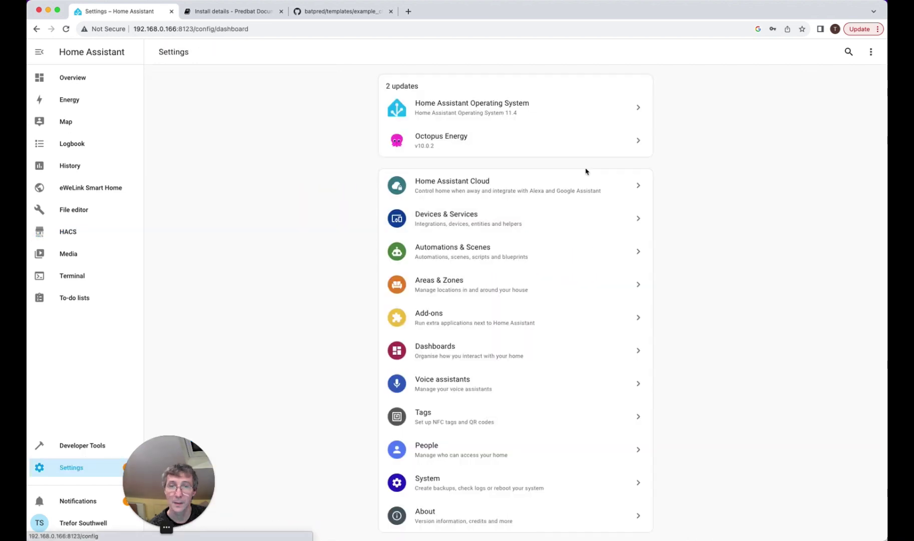
{"action": "left_click", "coordinate": [88, 83]}
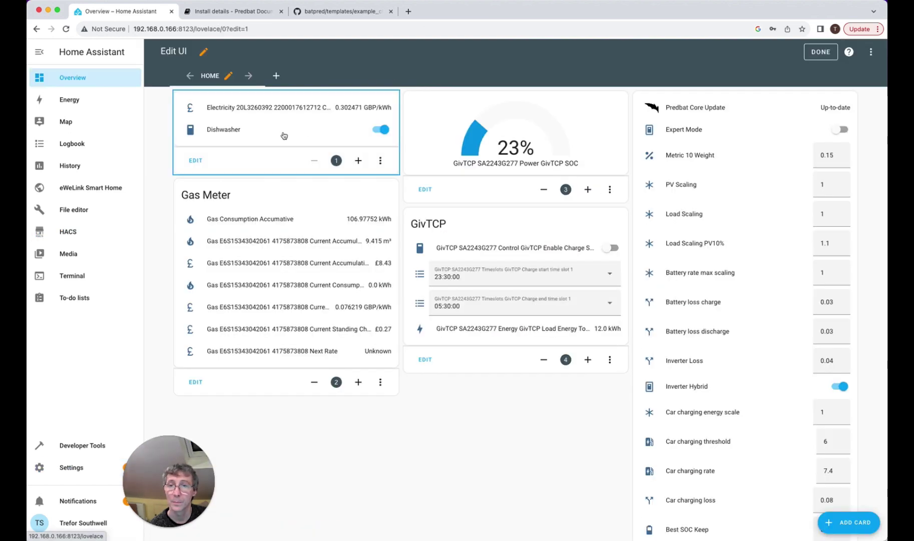
{"action": "left_click", "coordinate": [838, 532]}
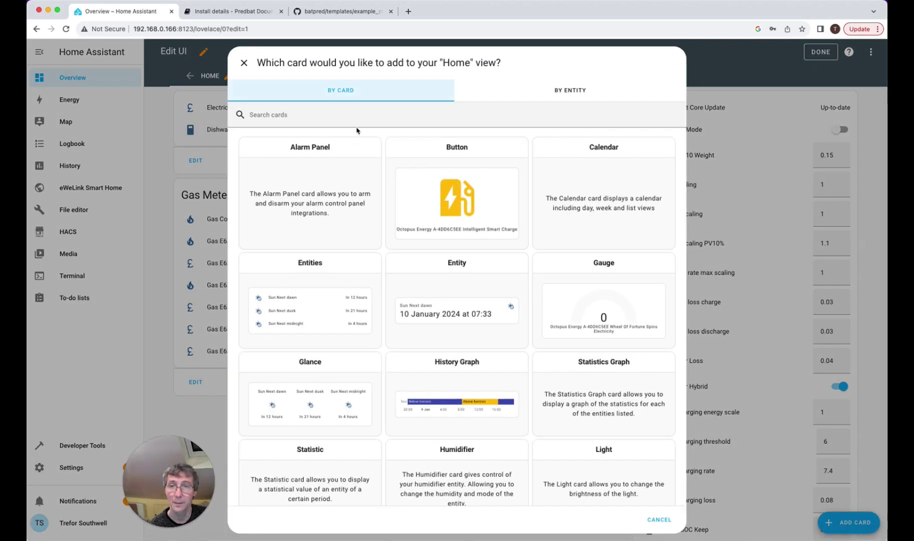
{"action": "type", "text": "apex"}
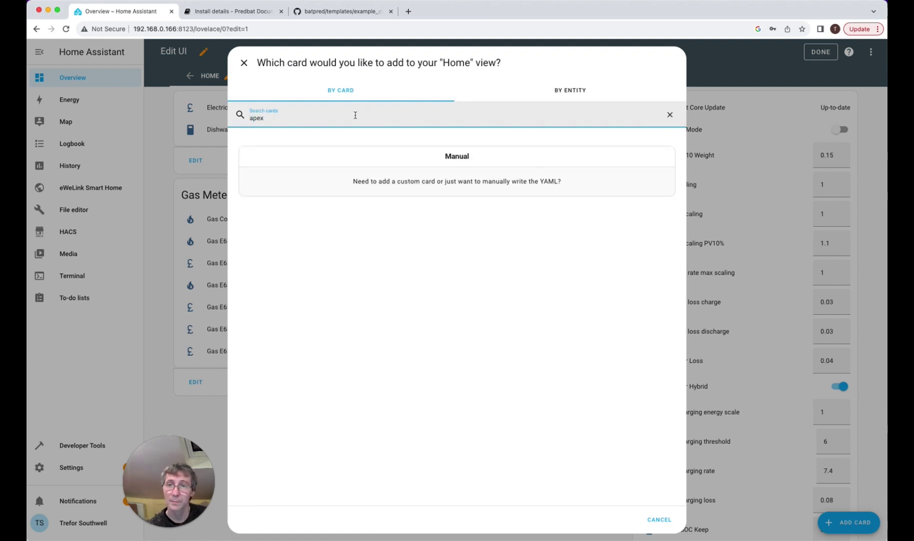
{"action": "left_click", "coordinate": [660, 521]}
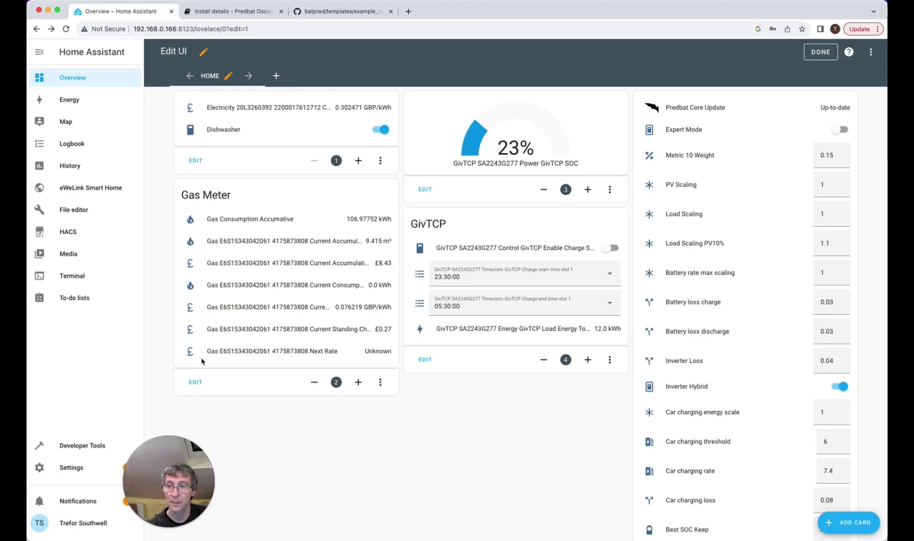
Step: Restart Home Assistant from the system settings and confirm the restart
{"action": "left_click", "coordinate": [76, 471]}
{"action": "left_click", "coordinate": [457, 488]}
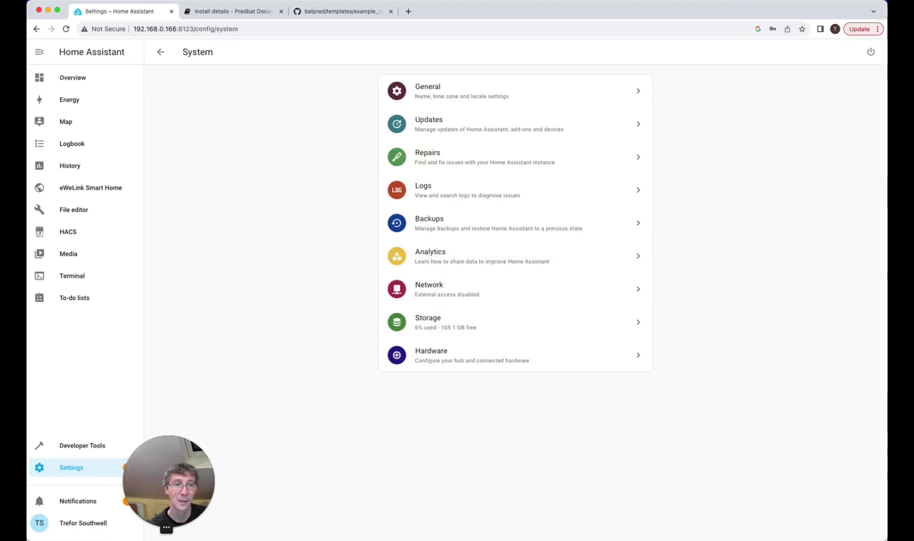
{"action": "left_click", "coordinate": [872, 53]}
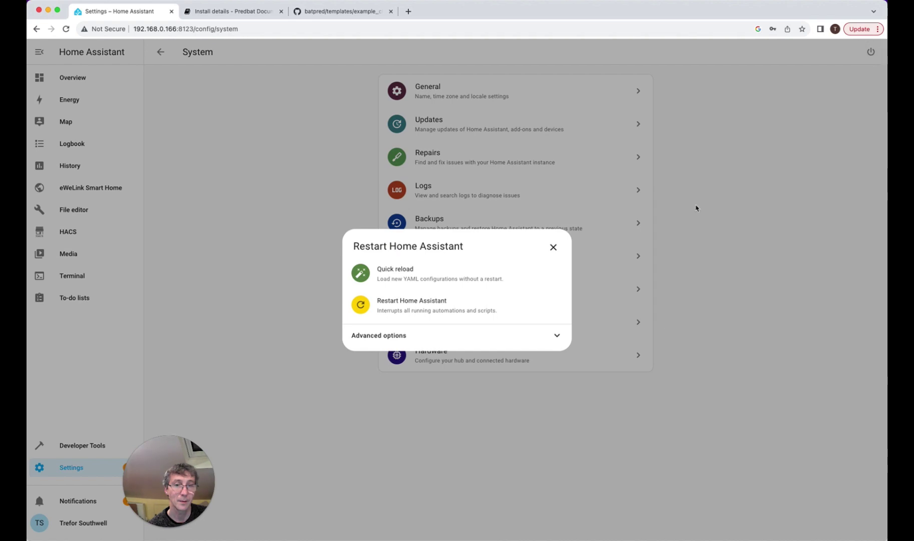
{"action": "left_click", "coordinate": [436, 306]}
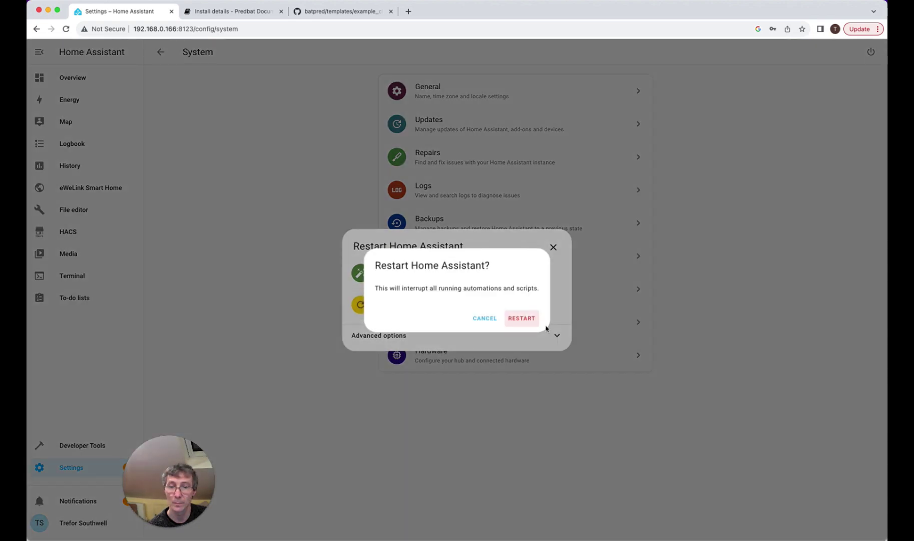
{"action": "left_click", "coordinate": [521, 319]}
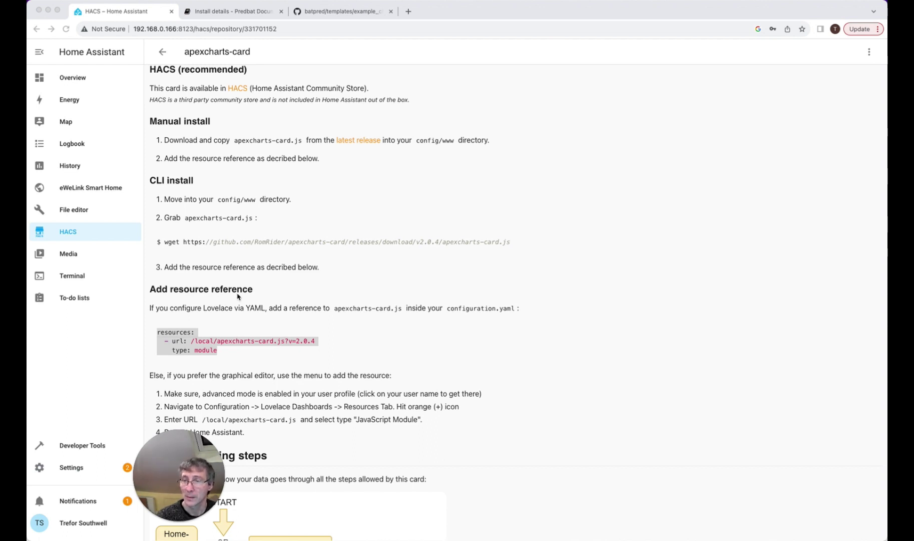
Step: Copy the resources block for /local/apexcharts-card.js?v=2.0.4 from the "Add resource reference" section of the apexcharts-card documentation
{"action": "left_click", "coordinate": [275, 310]}
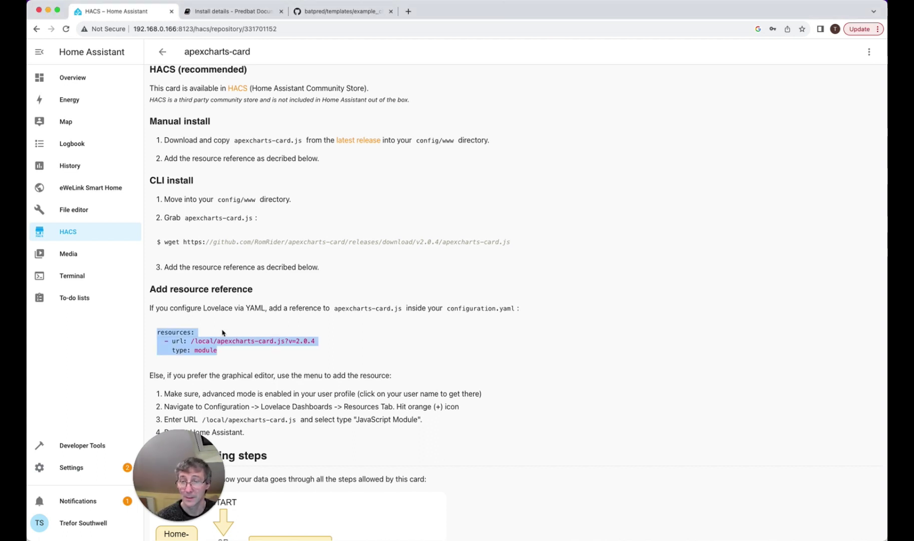
{"action": "left_click", "coordinate": [177, 340]}
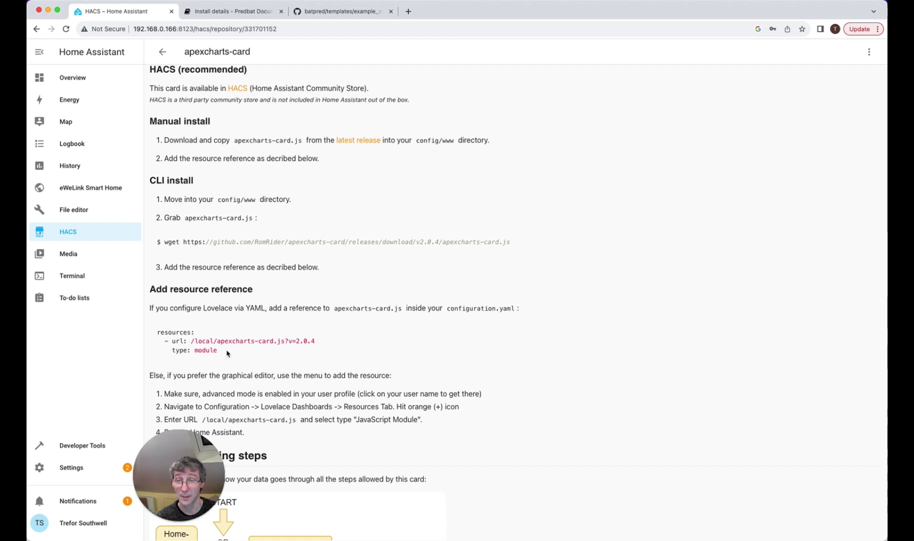
{"action": "left_click_drag", "start_coordinate": [227, 353], "coordinate": [147, 337]}
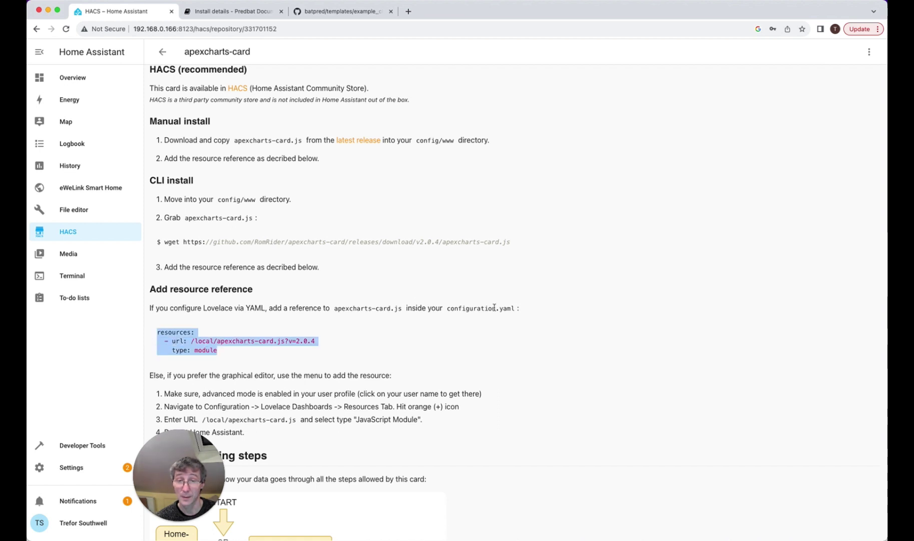
{"action": "right_click", "coordinate": [172, 331]}
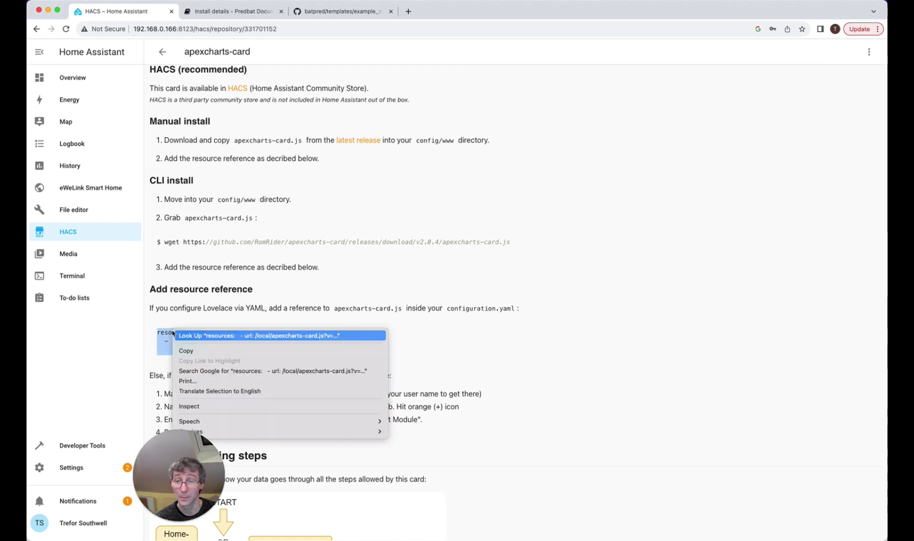
{"action": "left_click", "coordinate": [194, 350]}
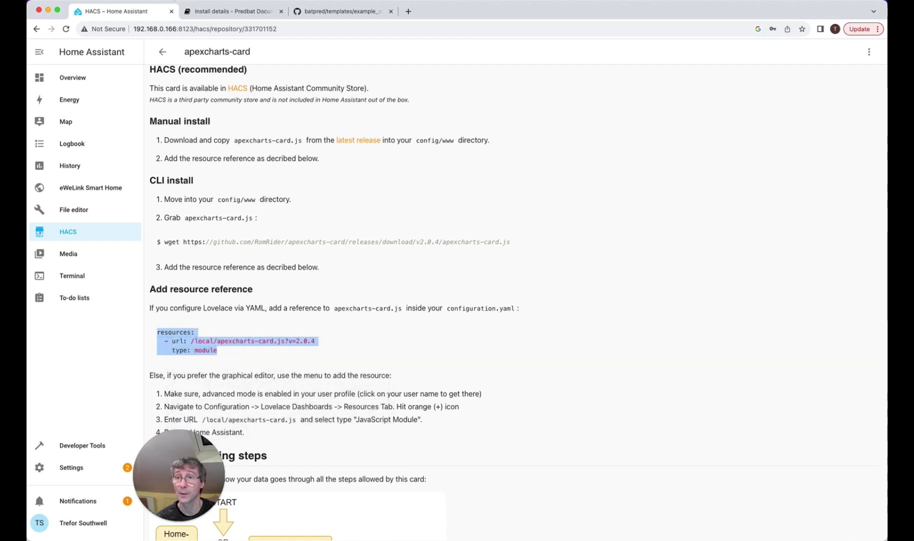
Step: Append the copied apexcharts-card resources block to the end of configuration.yaml in the file editor and save the file
{"action": "left_click", "coordinate": [74, 209]}
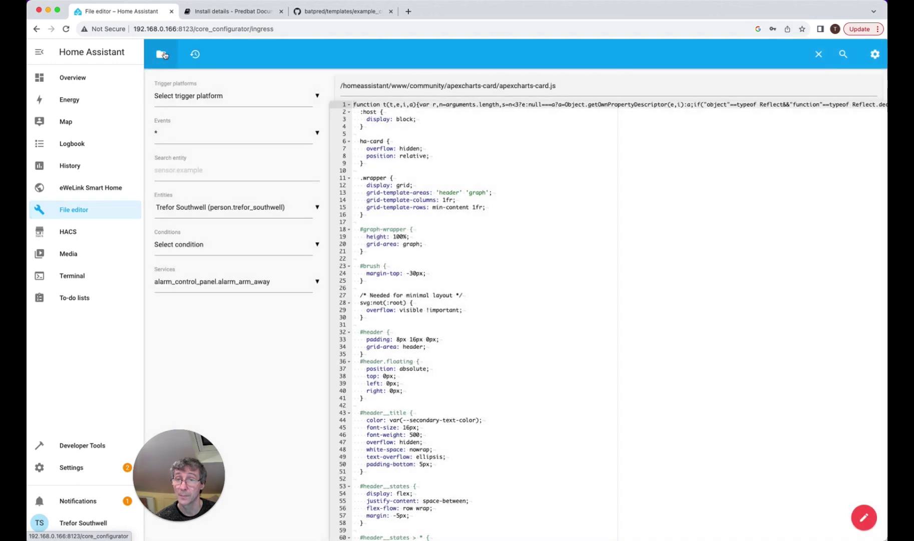
{"action": "left_click", "coordinate": [170, 62]}
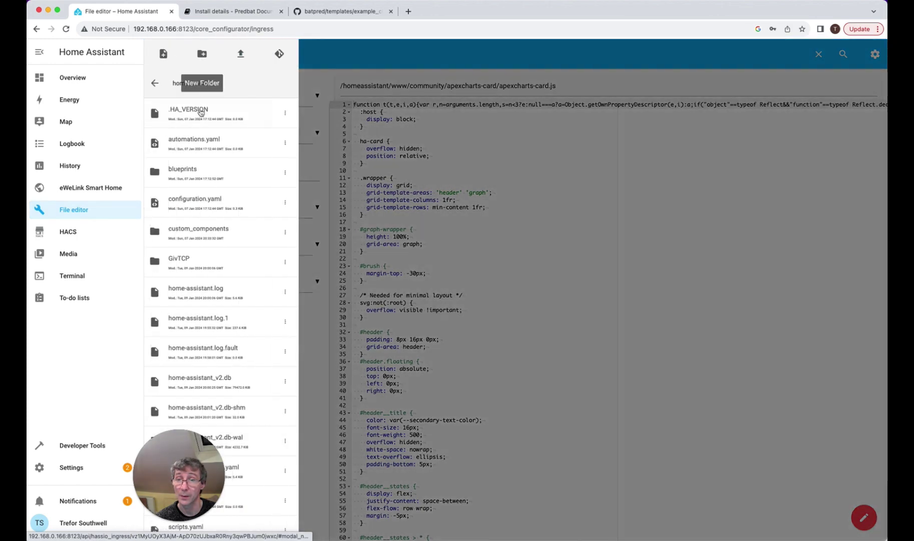
{"action": "left_click", "coordinate": [216, 203]}
{"action": "left_click", "coordinate": [403, 197]}
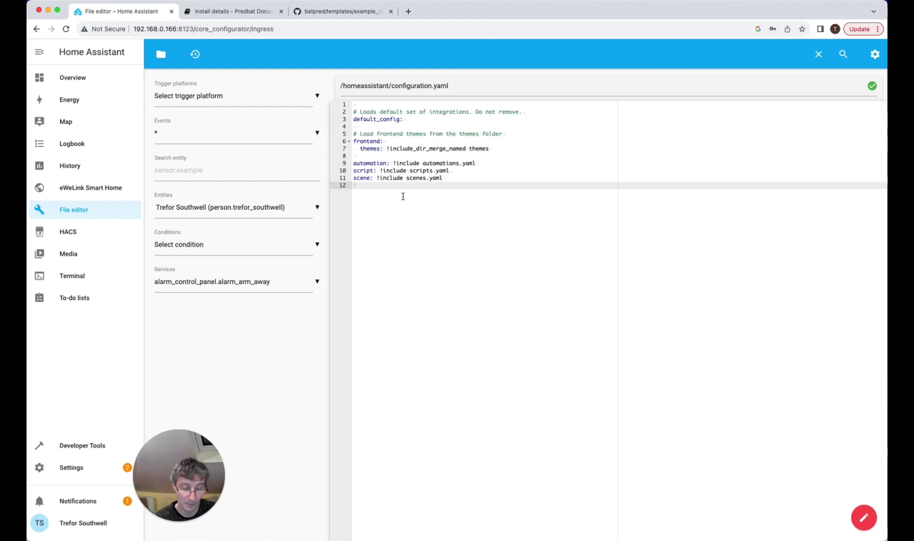
{"action": "key", "text": "super+v"}
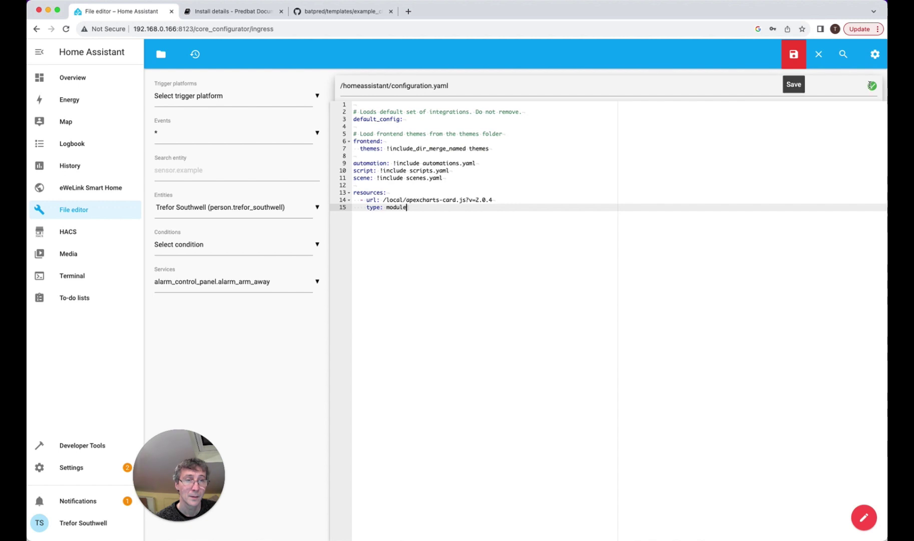
{"action": "left_click", "coordinate": [794, 54]}
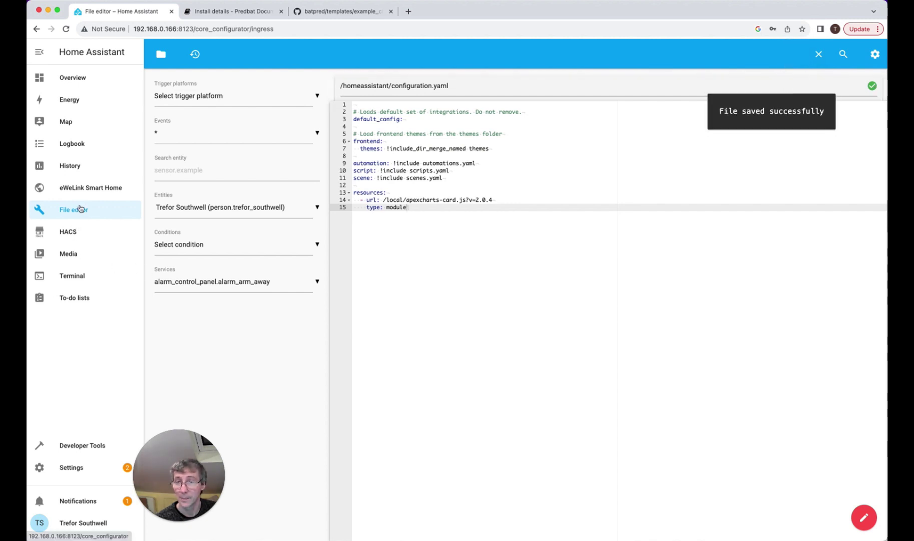
Step: Run the YAML configuration check on the saved Home Assistant configuration
{"action": "left_click", "coordinate": [88, 445]}
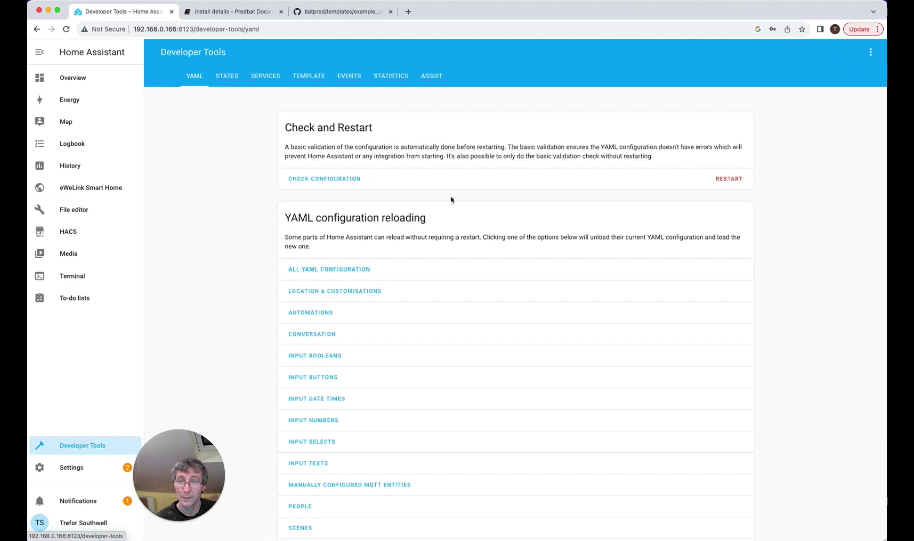
{"action": "left_click", "coordinate": [343, 187]}
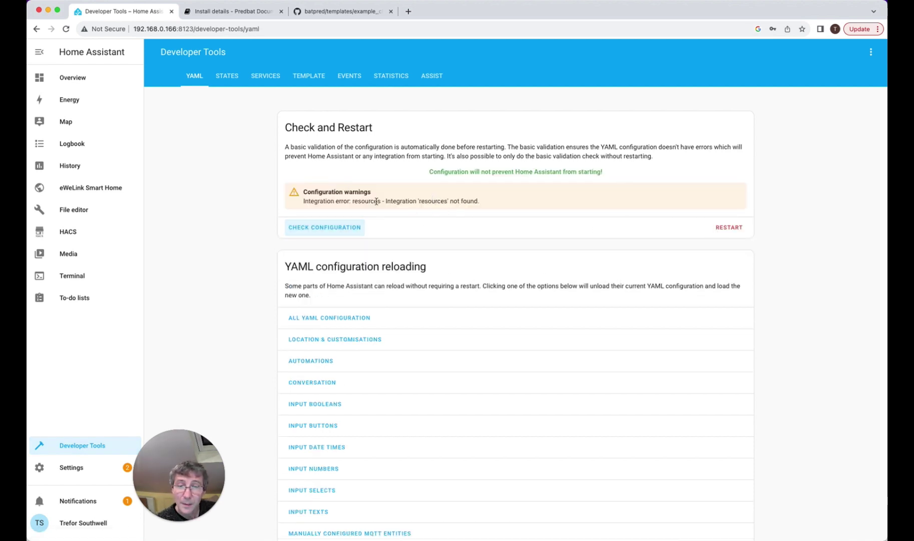
Step: Remove the apexcharts-card resources block from the end of configuration.yaml in the file editor and save the file
{"action": "scroll", "coordinate": [178, 359], "scroll_direction": "down", "scroll_amount": 1}
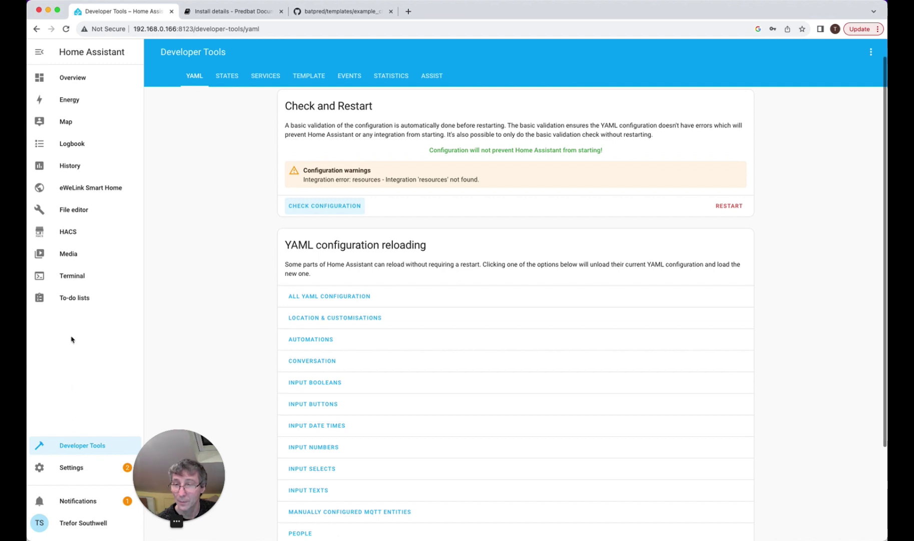
{"action": "left_click", "coordinate": [74, 210]}
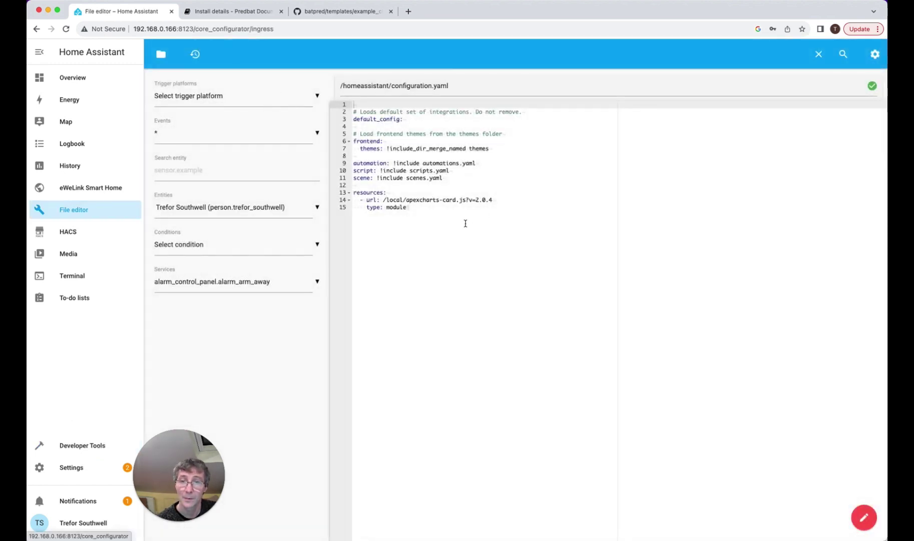
{"action": "left_click", "coordinate": [448, 209]}
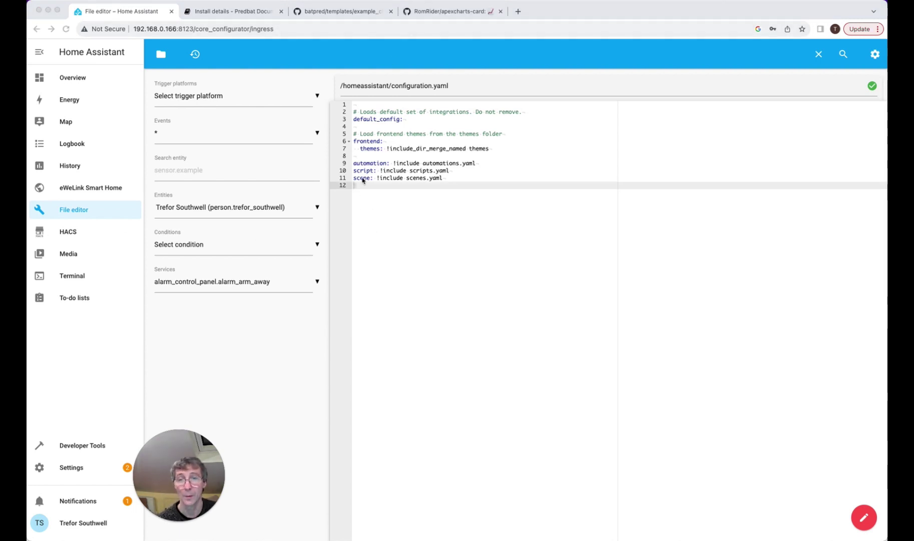
{"action": "left_click", "coordinate": [543, 220]}
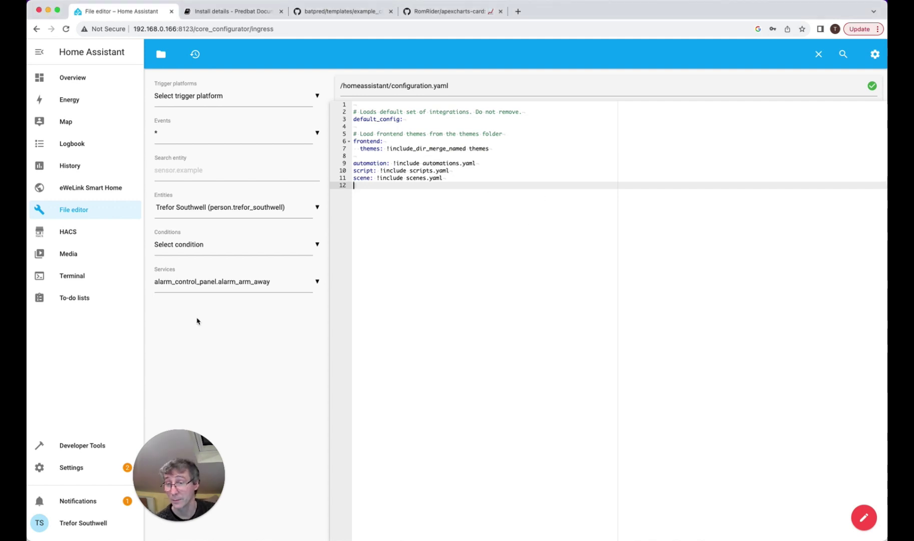
Step: Copy the resource URL /local/apexcharts-card.js from the graphical editor instructions in the apexcharts-card documentation
{"action": "left_click", "coordinate": [434, 12]}
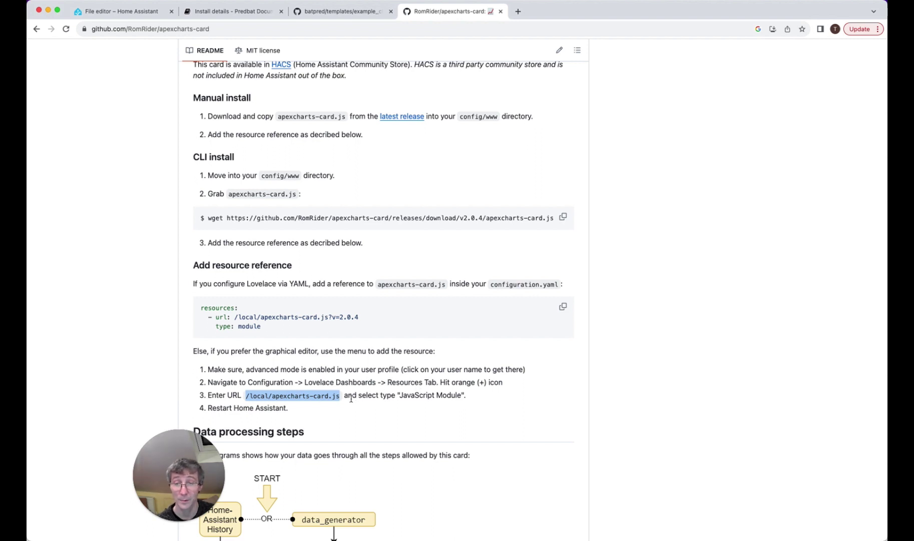
{"action": "left_click_drag", "start_coordinate": [351, 399], "coordinate": [245, 399]}
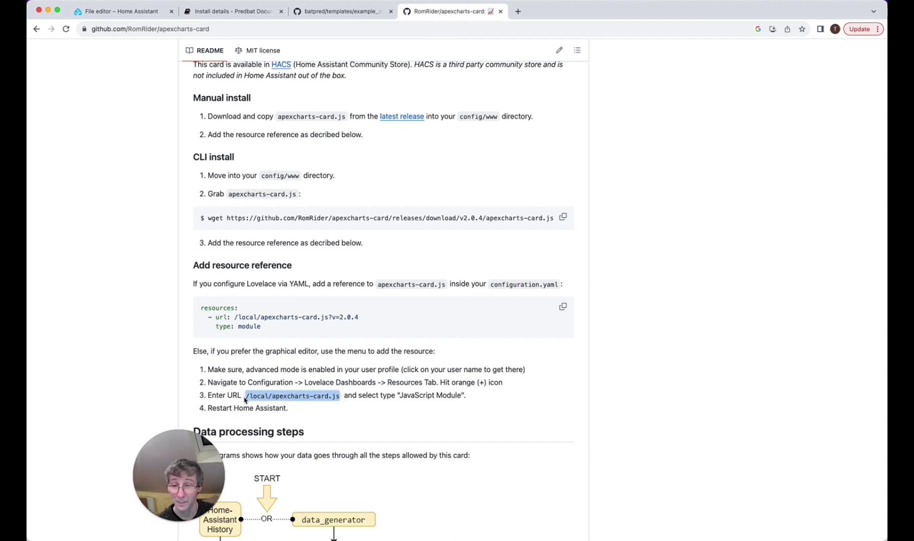
{"action": "left_click", "coordinate": [127, 11]}
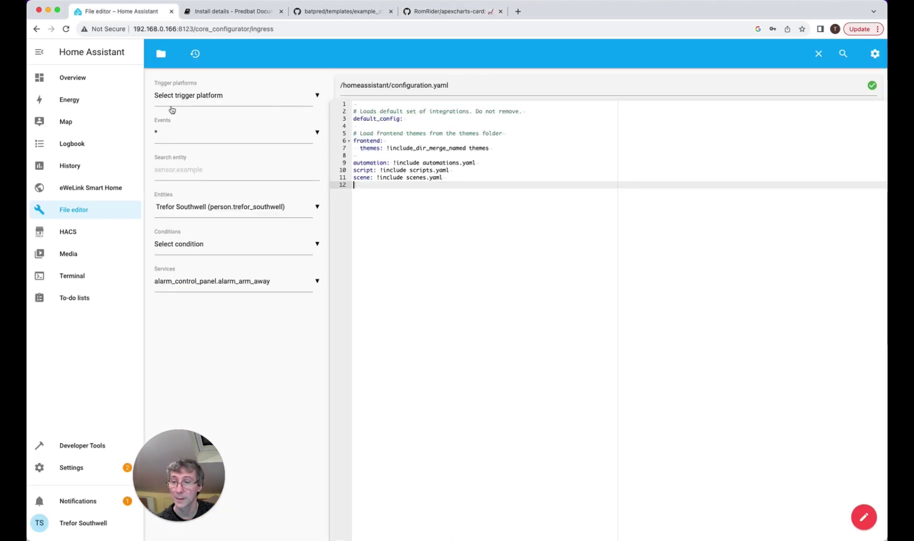
Step: Create a new dashboard resource with the URL /local/apexcharts-card.js and the type JavaScript Module
{"action": "left_click", "coordinate": [87, 472]}
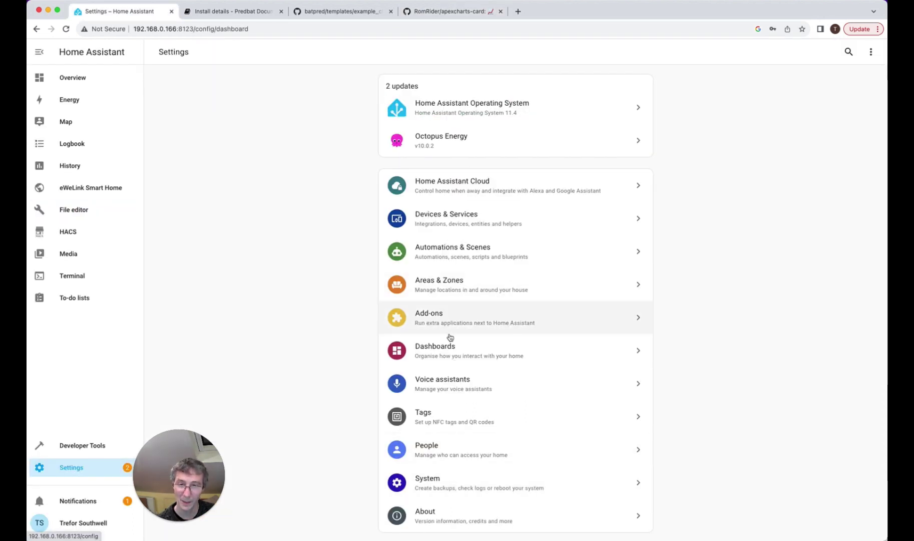
{"action": "left_click", "coordinate": [468, 357]}
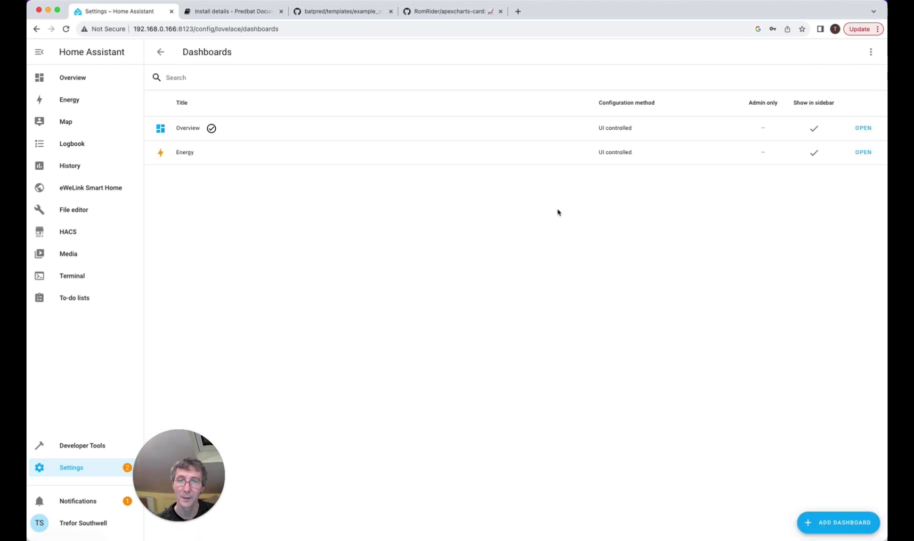
{"action": "left_click", "coordinate": [874, 55]}
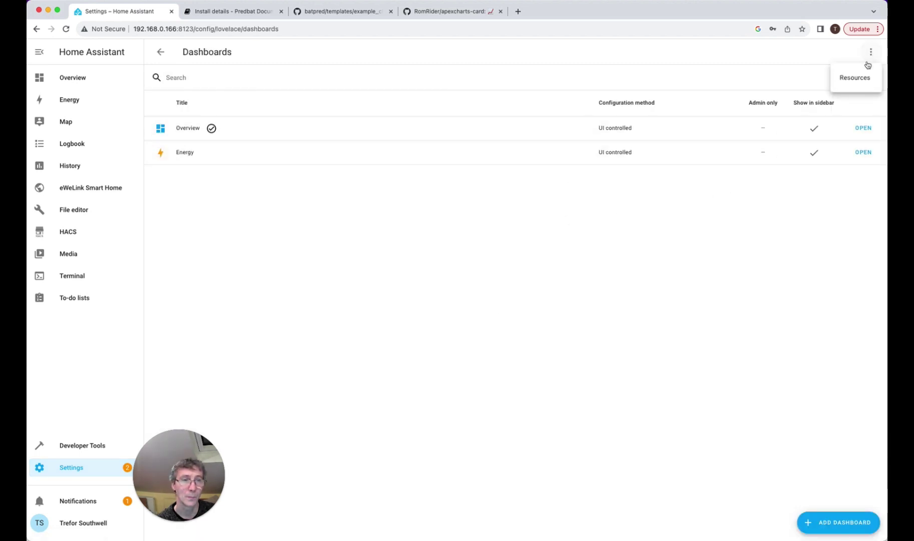
{"action": "left_click", "coordinate": [857, 75]}
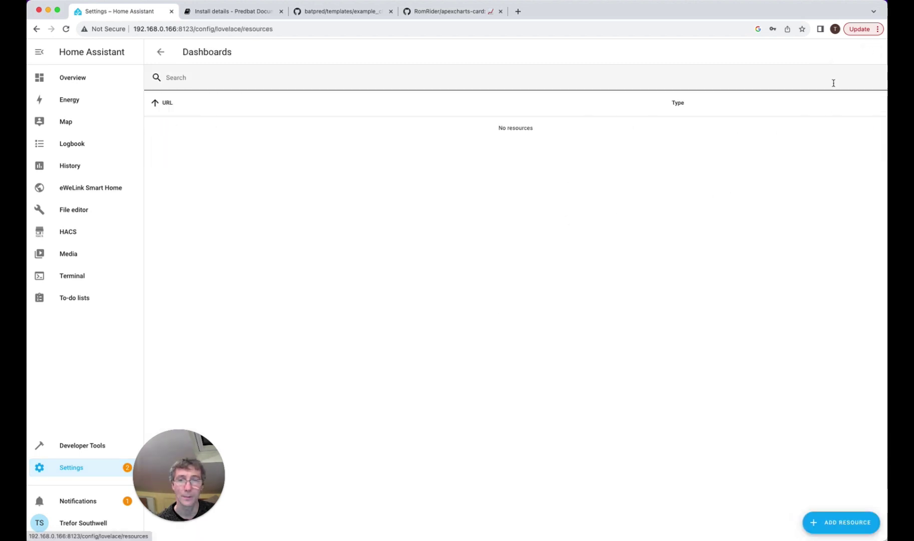
{"action": "left_click", "coordinate": [840, 521]}
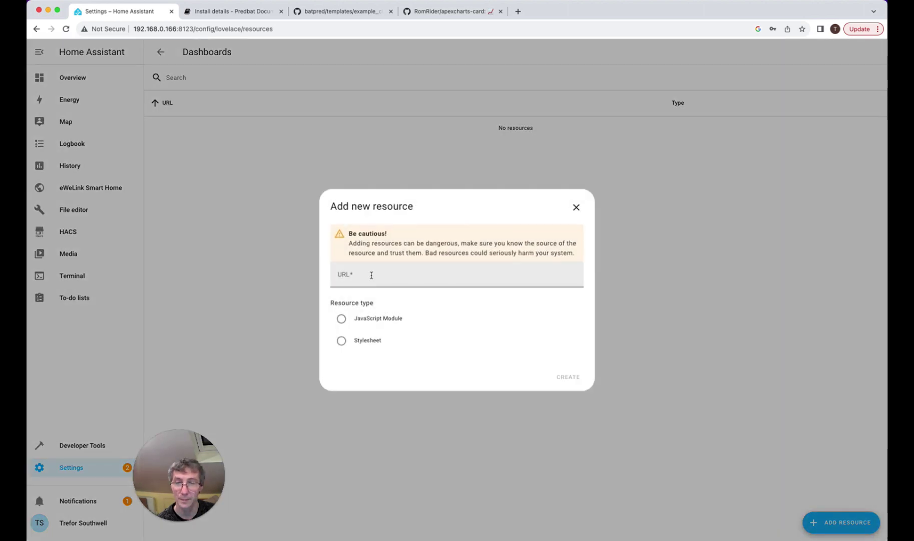
{"action": "left_click", "coordinate": [370, 274]}
{"action": "key", "text": "super+v"}
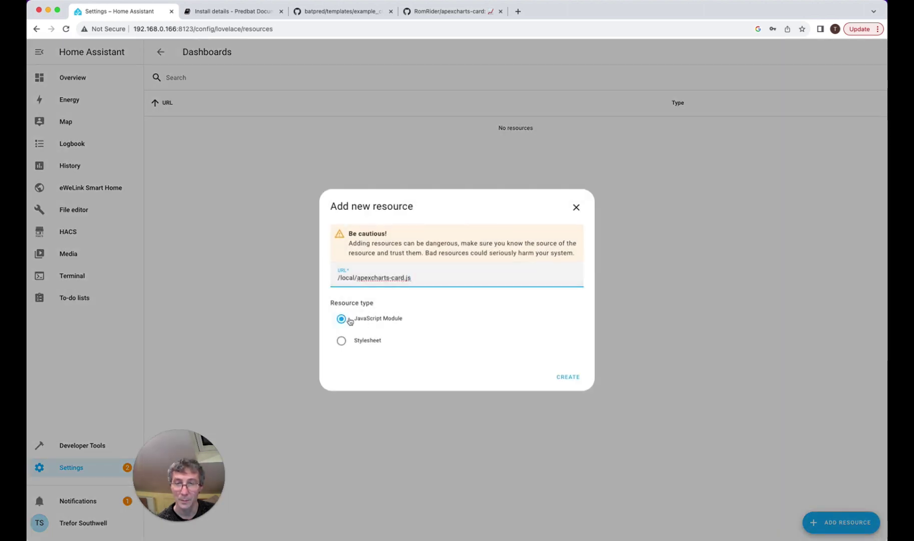
{"action": "left_click", "coordinate": [572, 376]}
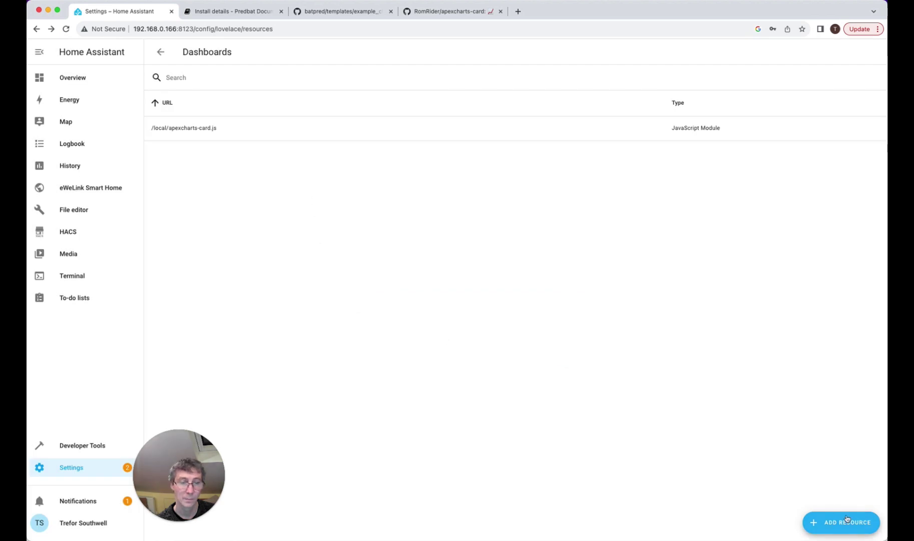
Step: Check the remaining instruction in the apexcharts-card documentation and restart Home Assistant to load the new dashboard resource
{"action": "left_click", "coordinate": [447, 13]}
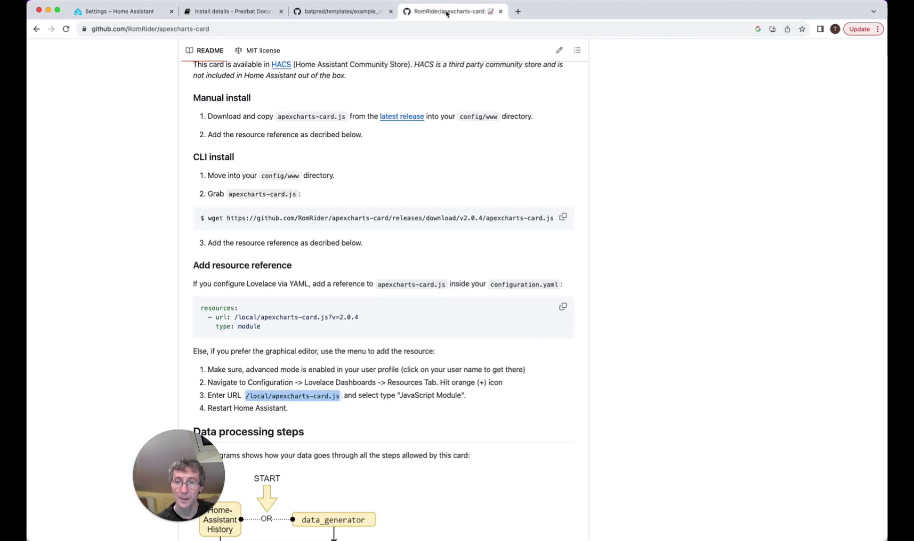
{"action": "left_click", "coordinate": [125, 9]}
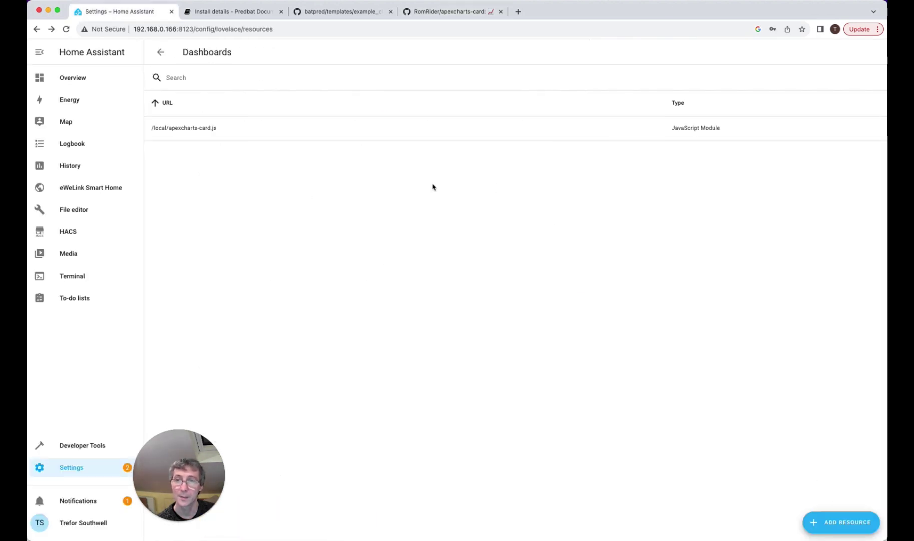
{"action": "left_click", "coordinate": [162, 52]}
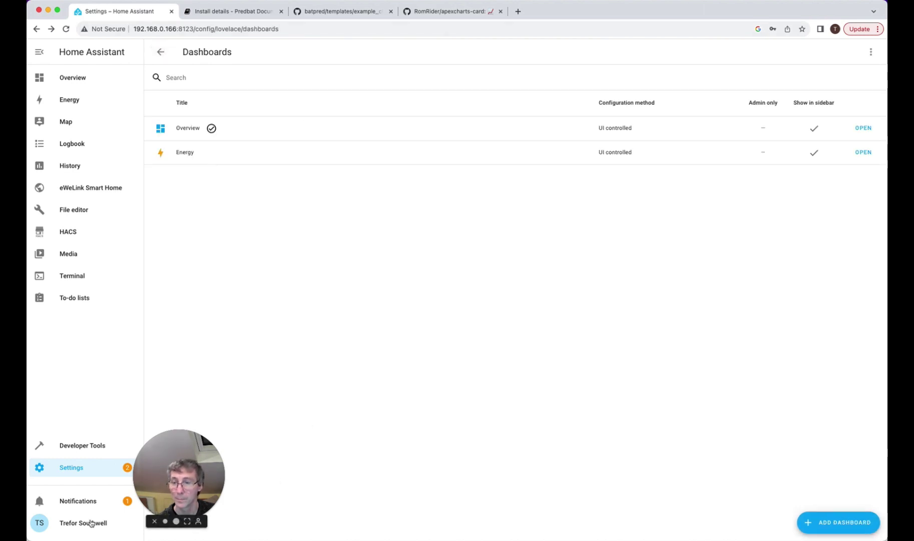
{"action": "left_click", "coordinate": [75, 467]}
{"action": "left_click", "coordinate": [441, 482]}
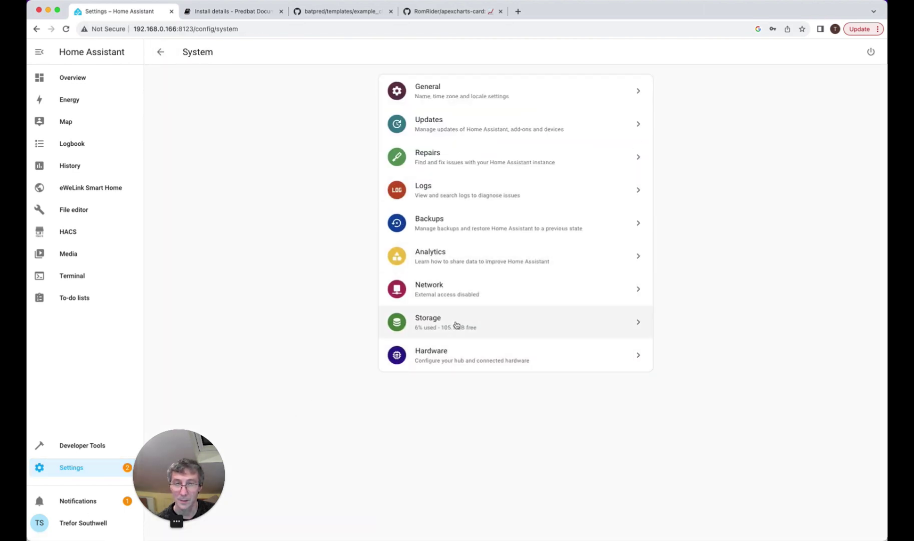
{"action": "left_click", "coordinate": [871, 51]}
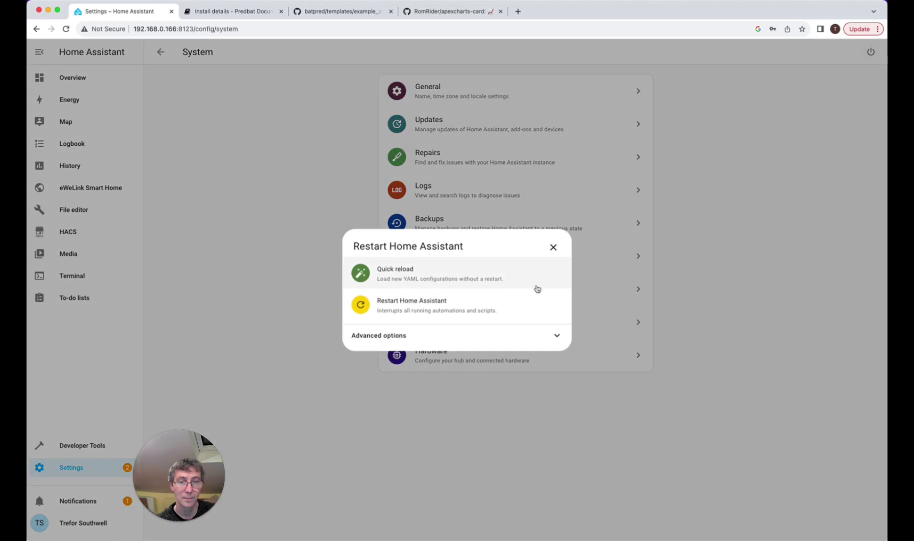
{"action": "left_click", "coordinate": [422, 305]}
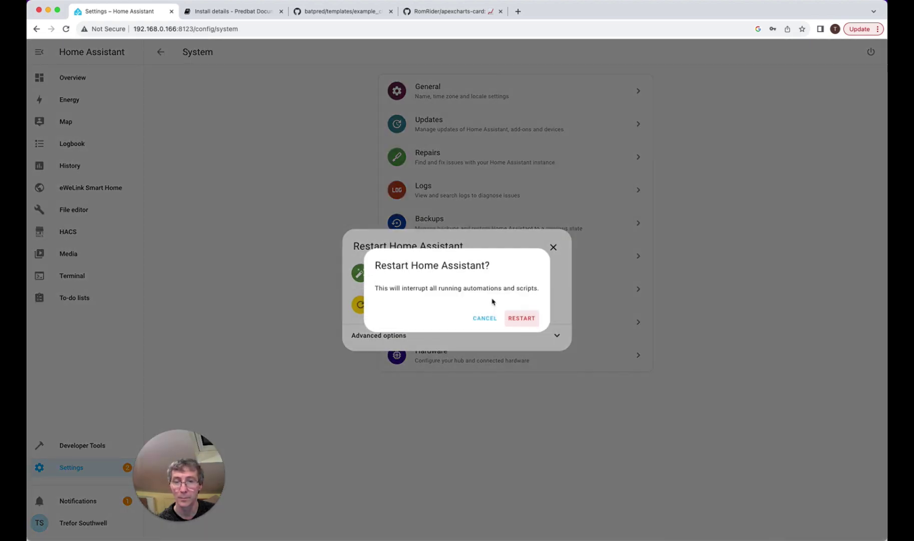
{"action": "left_click", "coordinate": [519, 318]}
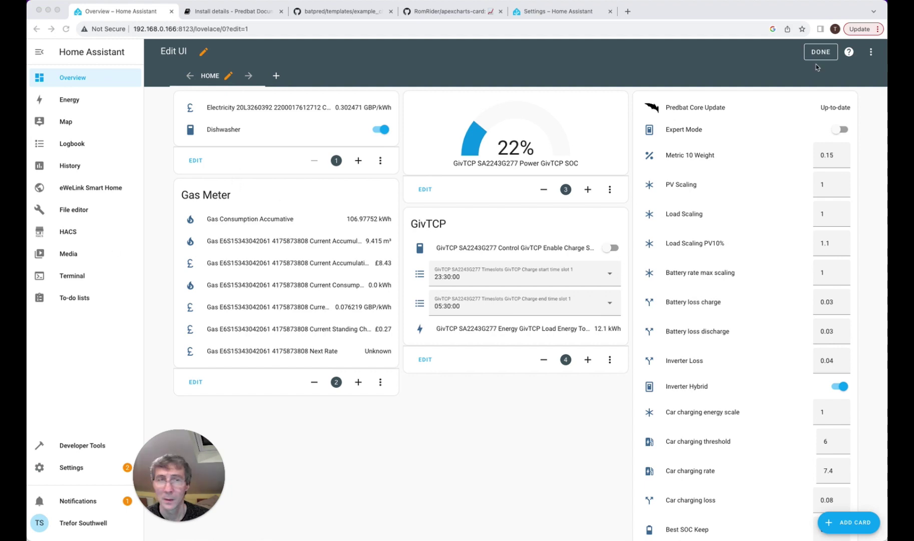
Step: Start adding a custom ApexCharts card to the Home view of the Overview dashboard
{"action": "left_click", "coordinate": [872, 51]}
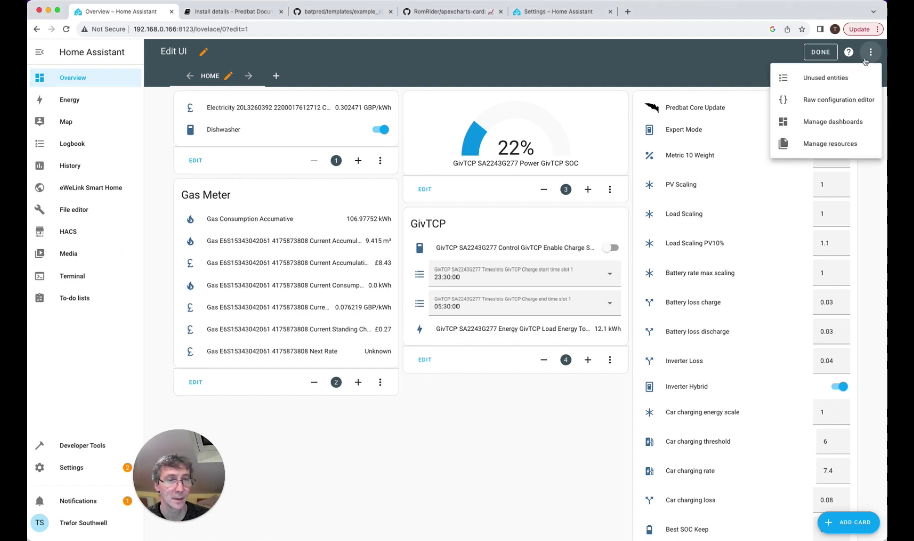
{"action": "left_click", "coordinate": [845, 519]}
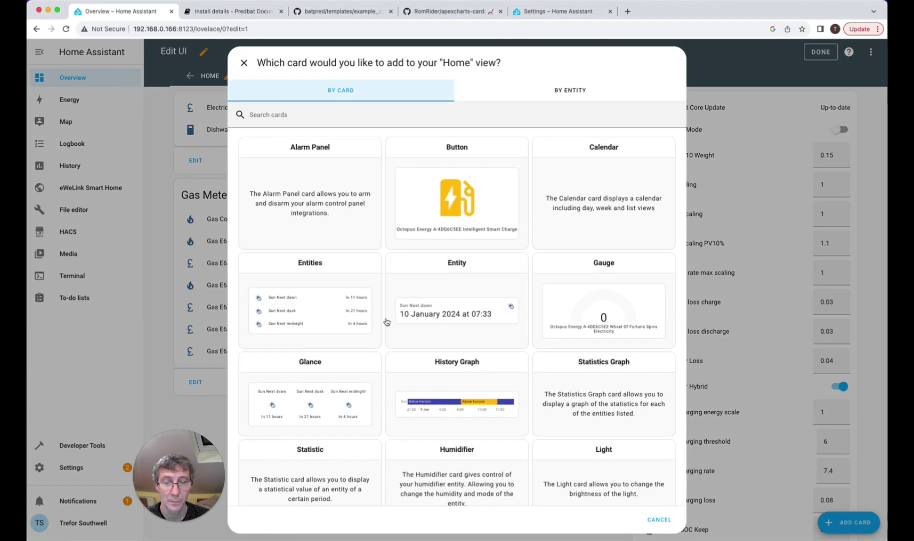
{"action": "scroll", "coordinate": [387, 321], "scroll_direction": "down", "scroll_amount": 10}
{"action": "left_click", "coordinate": [314, 331]}
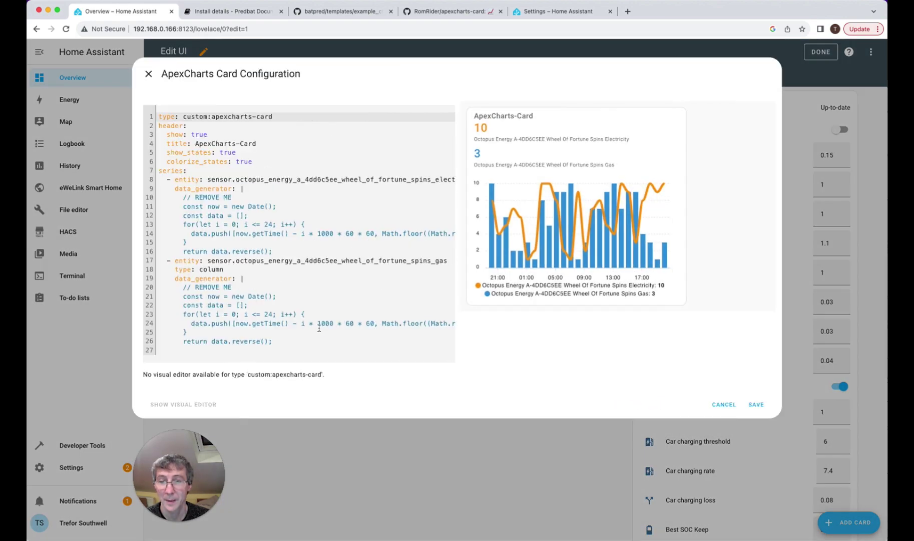
Step: Copy the battery prediction chart YAML from example_chart.yml in the batpred repository, from the custom:apexcharts-card type line up to the cost chart section
{"action": "left_click", "coordinate": [325, 13]}
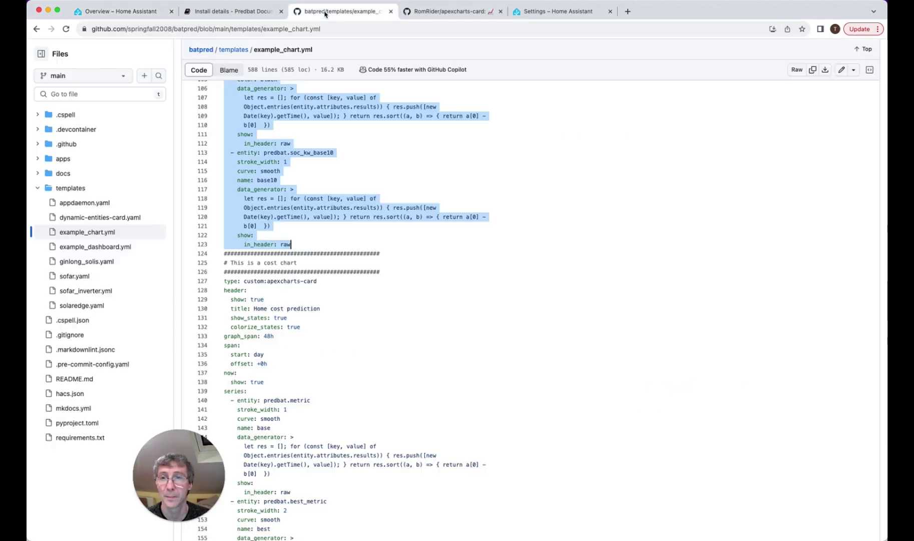
{"action": "left_click", "coordinate": [279, 188]}
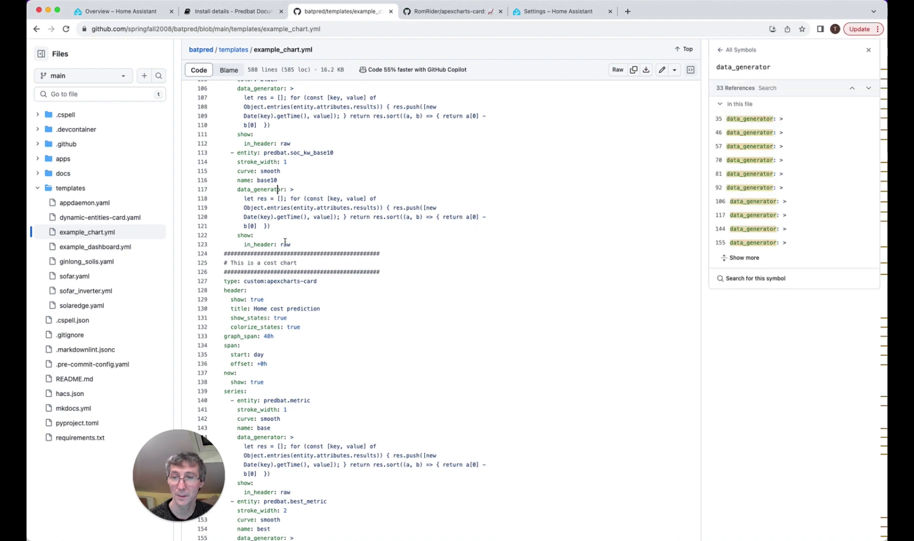
{"action": "scroll", "coordinate": [279, 201], "scroll_direction": "up", "scroll_amount": 3}
{"action": "left_click_drag", "start_coordinate": [216, 21], "coordinate": [224, 235]}
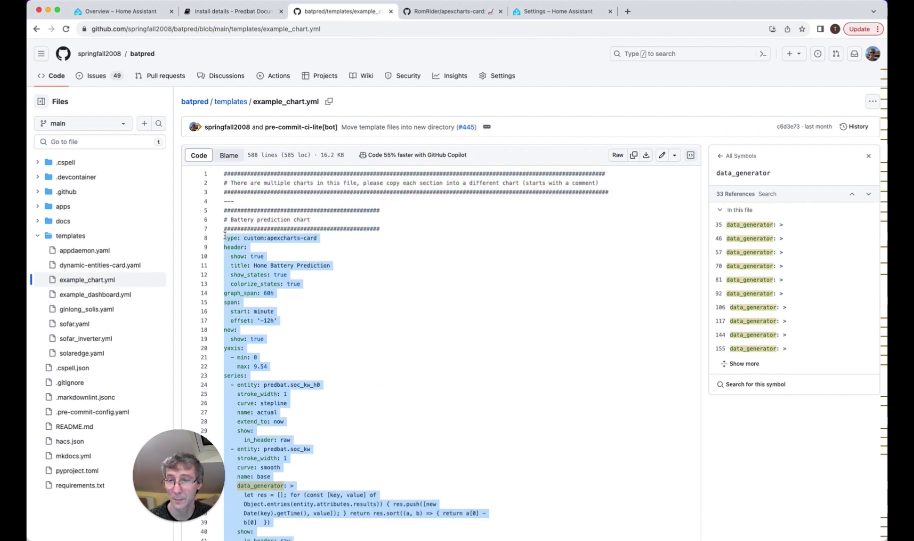
{"action": "right_click", "coordinate": [225, 235]}
{"action": "left_click", "coordinate": [263, 307]}
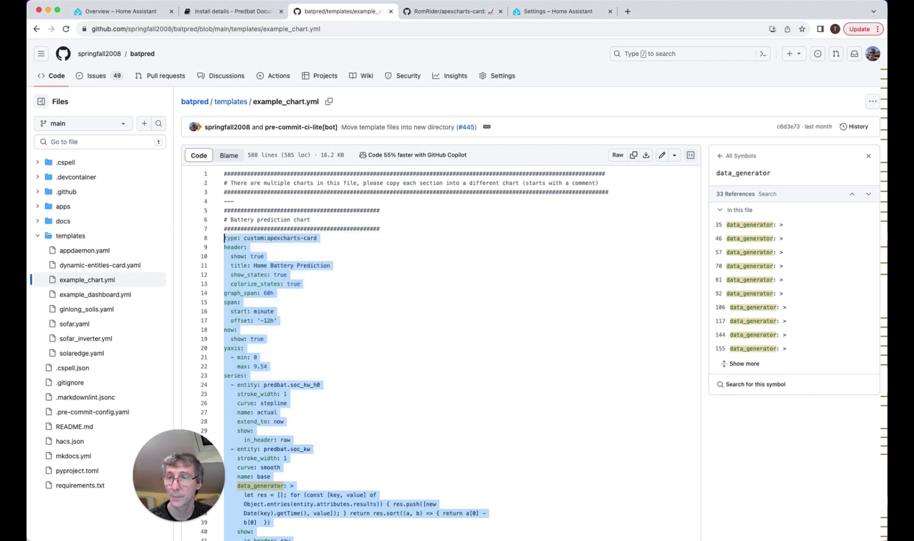
Step: Replace the ApexCharts card's entire sample configuration with the copied battery prediction YAML and save the card
{"action": "left_click", "coordinate": [121, 11]}
{"action": "left_click", "coordinate": [295, 331]}
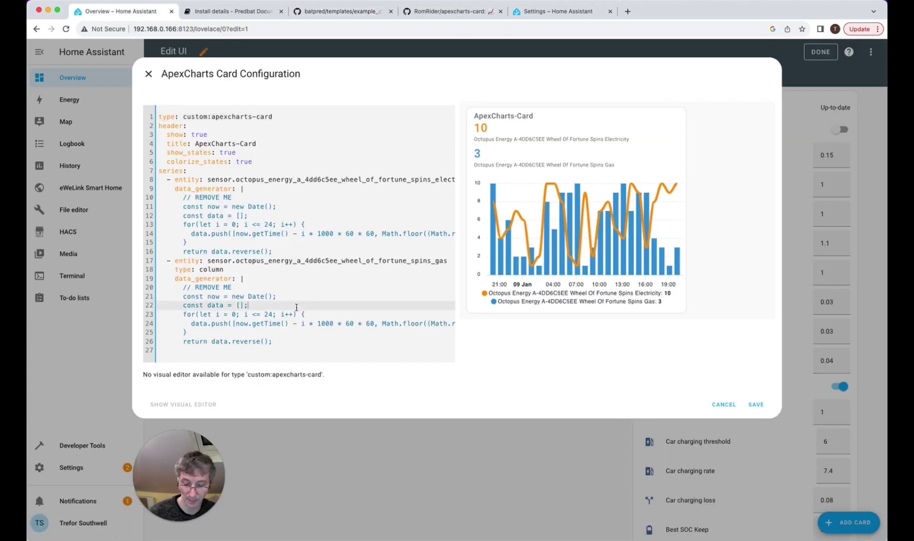
{"action": "key", "text": "super+a"}
{"action": "key", "text": "super+v"}
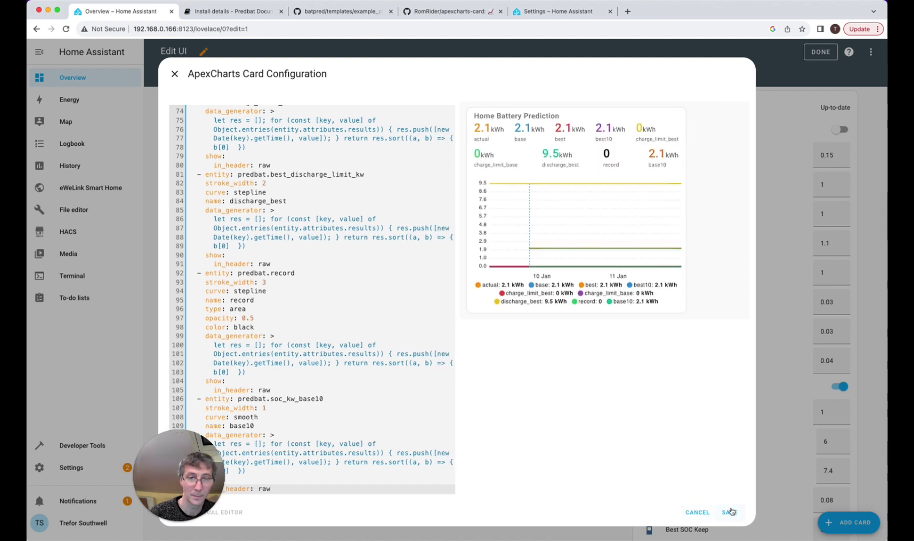
{"action": "left_click", "coordinate": [730, 511]}
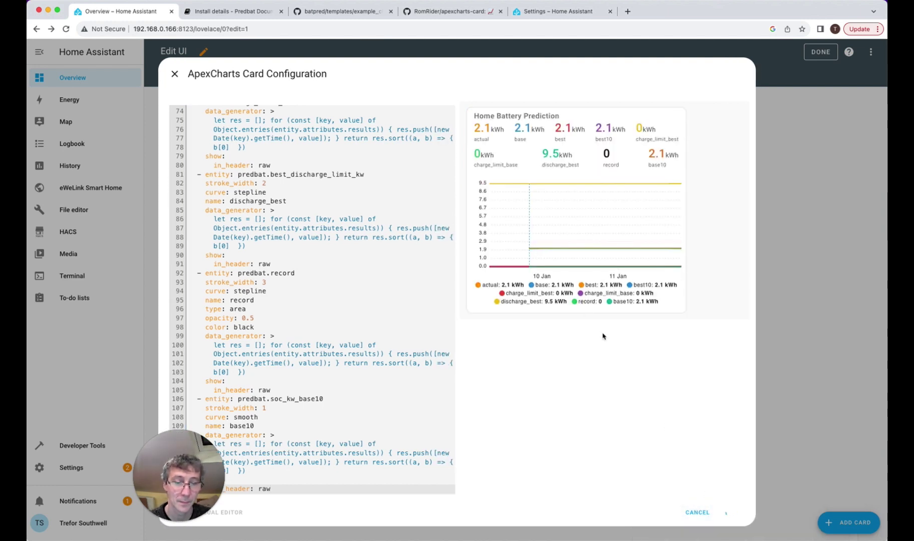
Step: Review the Home Battery Prediction card in the Home view and finish editing the dashboard
{"action": "scroll", "coordinate": [576, 320], "scroll_direction": "down", "scroll_amount": 5}
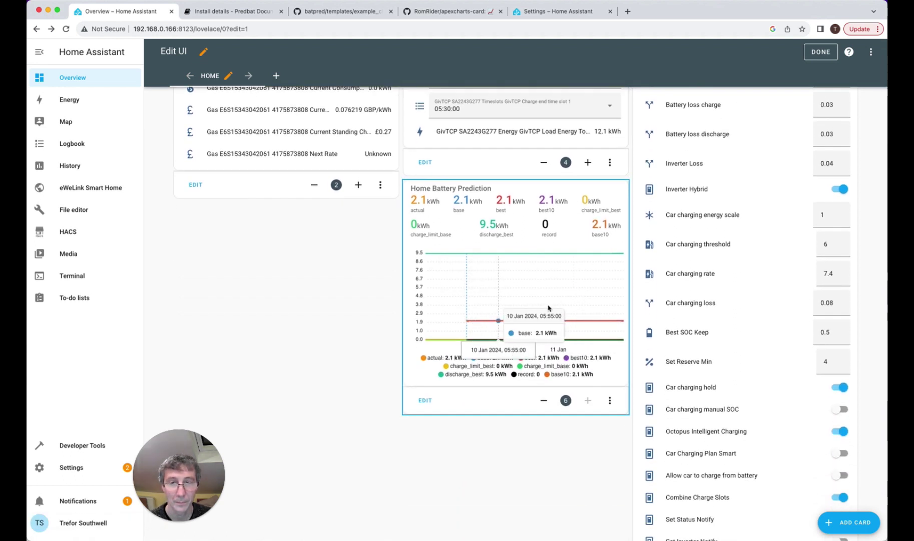
{"action": "left_click", "coordinate": [590, 400]}
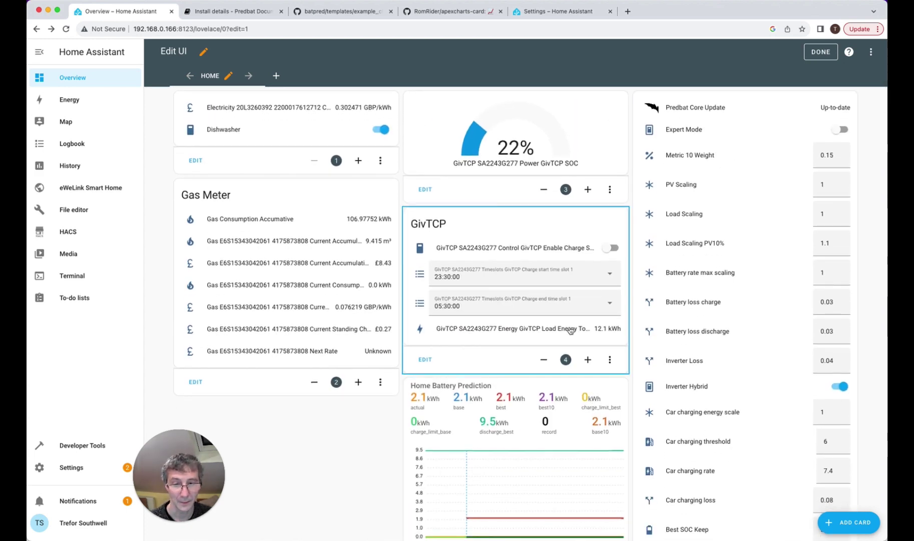
{"action": "scroll", "coordinate": [570, 331], "scroll_direction": "down", "scroll_amount": 5}
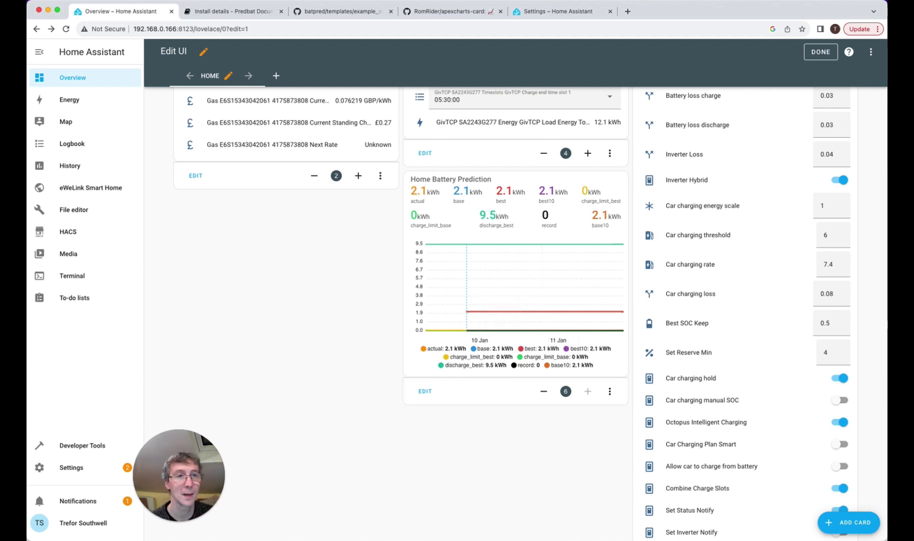
{"action": "left_click", "coordinate": [822, 52]}
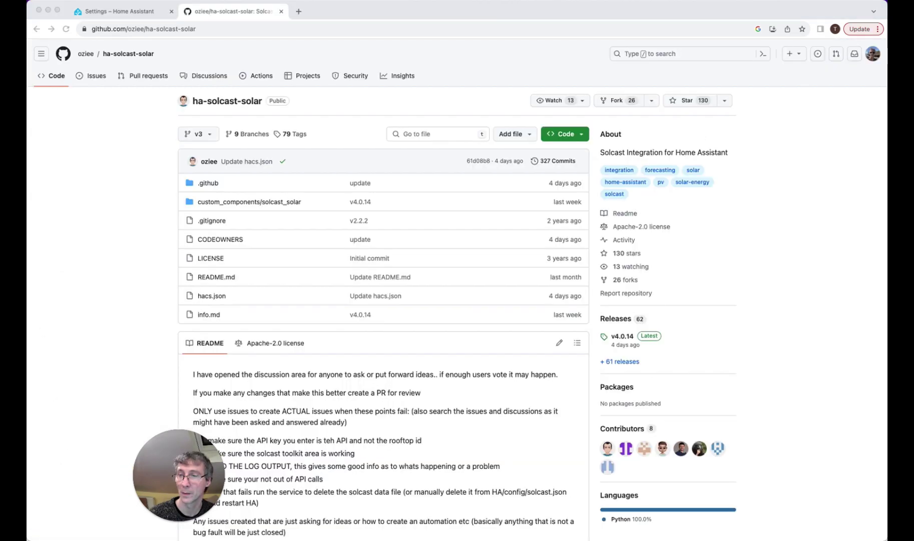
Step: Copy the web address of the oziee/ha-solcast-solar GitHub repository and switch back to Home Assistant
{"action": "left_click", "coordinate": [214, 29]}
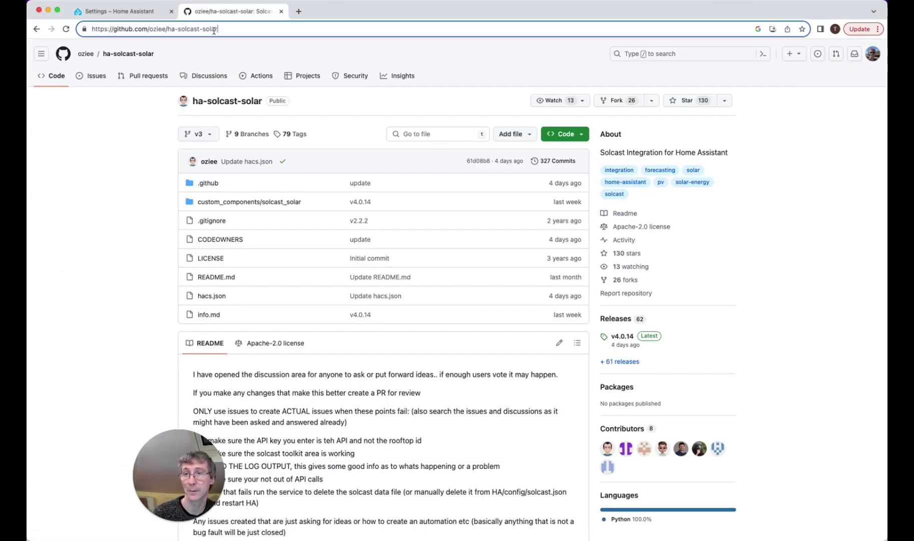
{"action": "key", "text": "super+a"}
{"action": "left_click", "coordinate": [135, 15]}
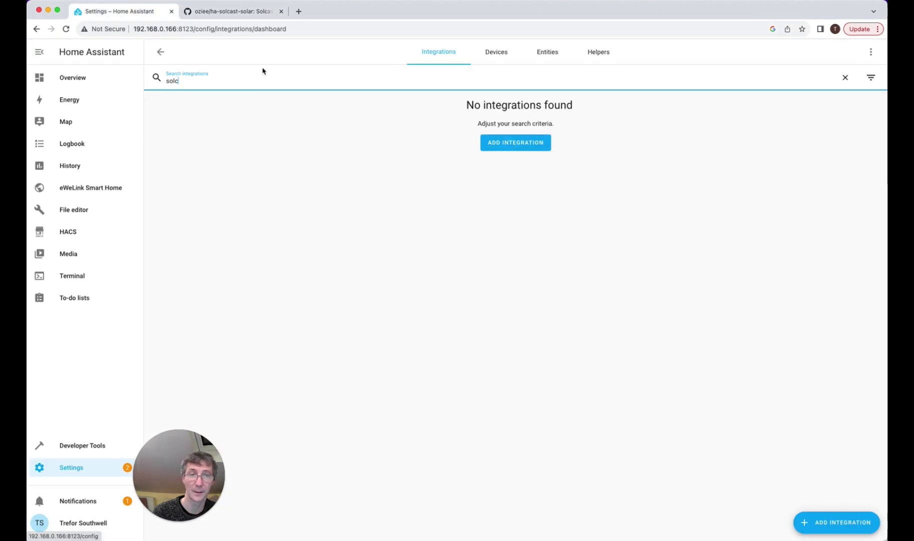
{"action": "left_click", "coordinate": [836, 524]}
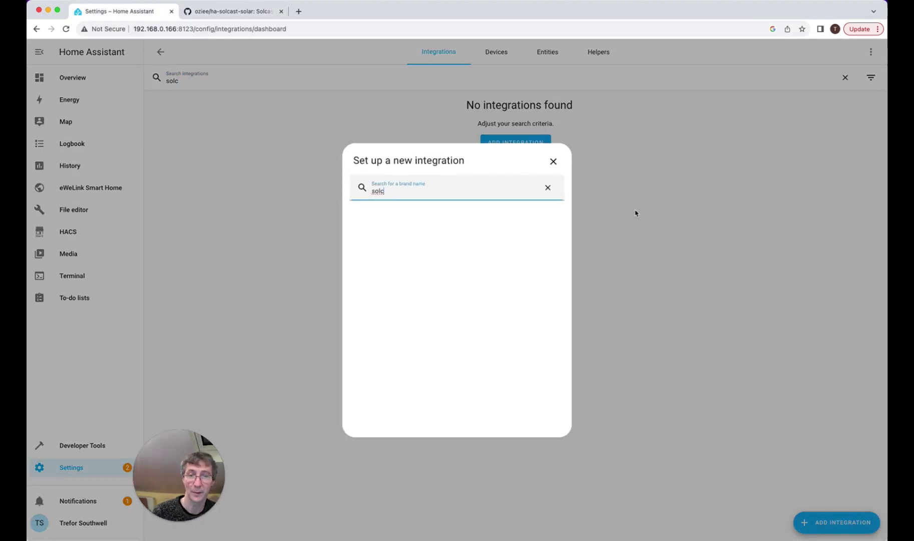
{"action": "left_click", "coordinate": [553, 162]}
{"action": "left_click", "coordinate": [871, 51]}
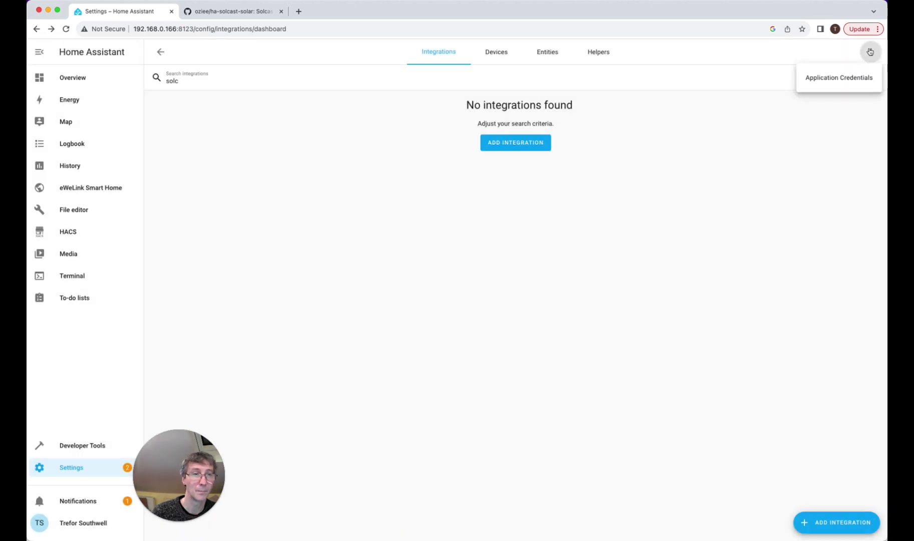
{"action": "left_click", "coordinate": [161, 51]}
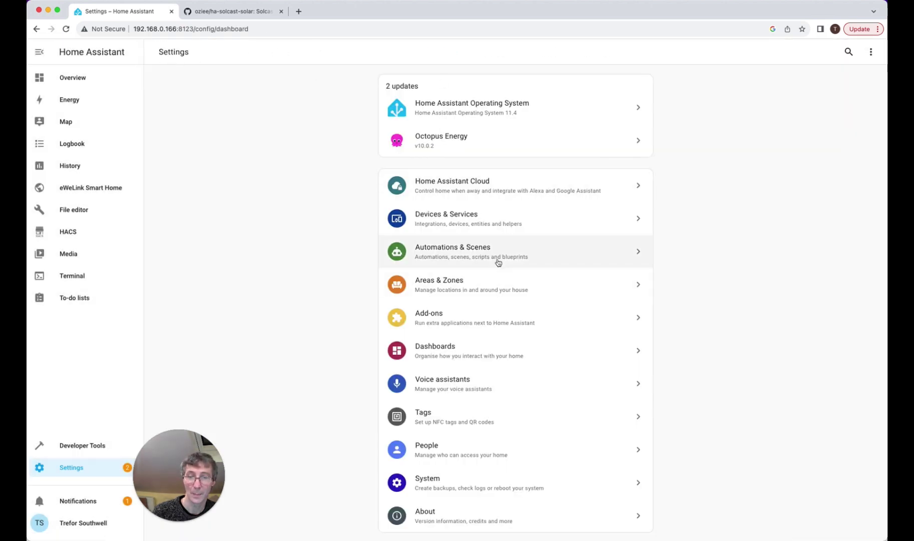
{"action": "left_click", "coordinate": [220, 11]}
{"action": "scroll", "coordinate": [317, 180], "scroll_direction": "down", "scroll_amount": 5}
{"action": "scroll", "coordinate": [317, 180], "scroll_direction": "down", "scroll_amount": 10}
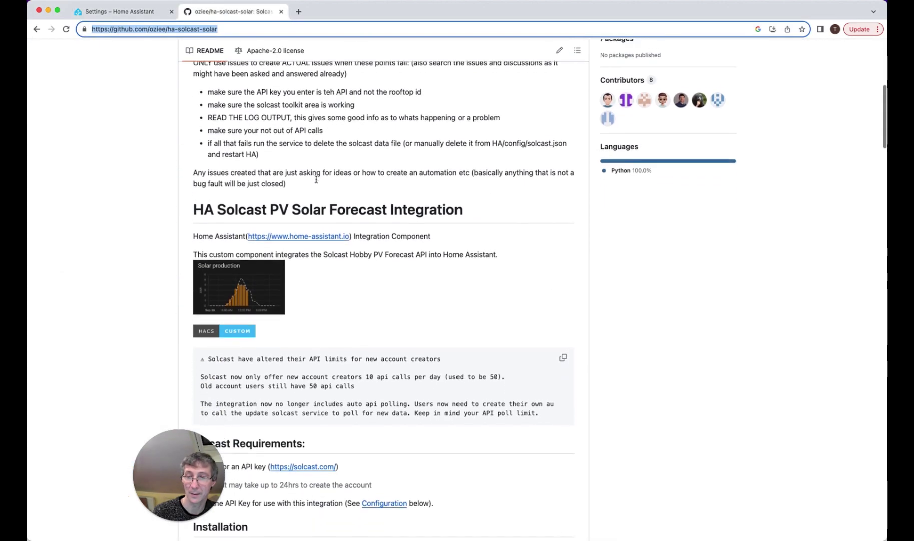
{"action": "left_click", "coordinate": [114, 11]}
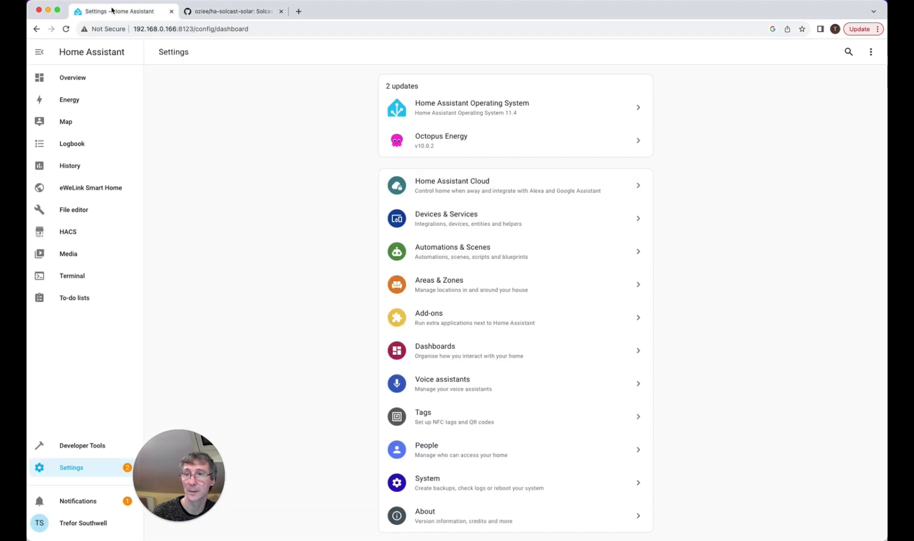
{"action": "left_click", "coordinate": [78, 230]}
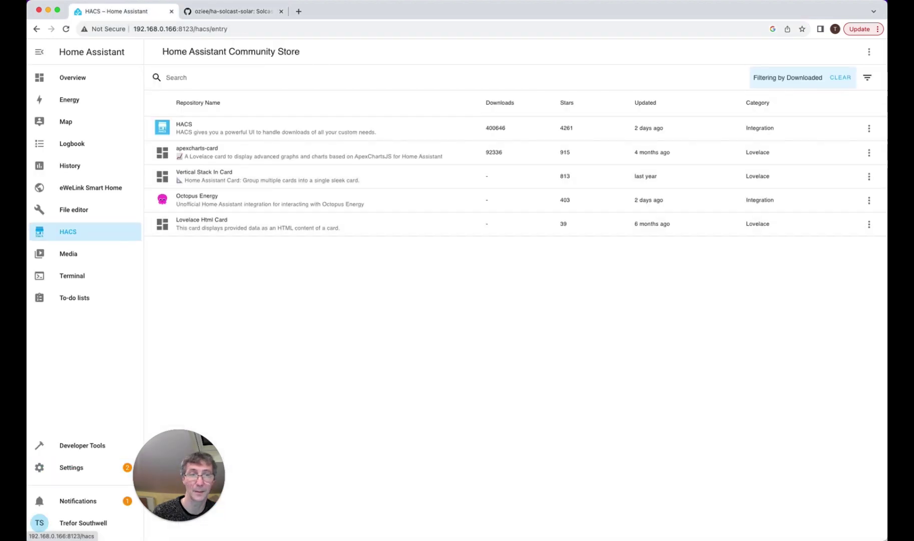
{"action": "left_click", "coordinate": [869, 51]}
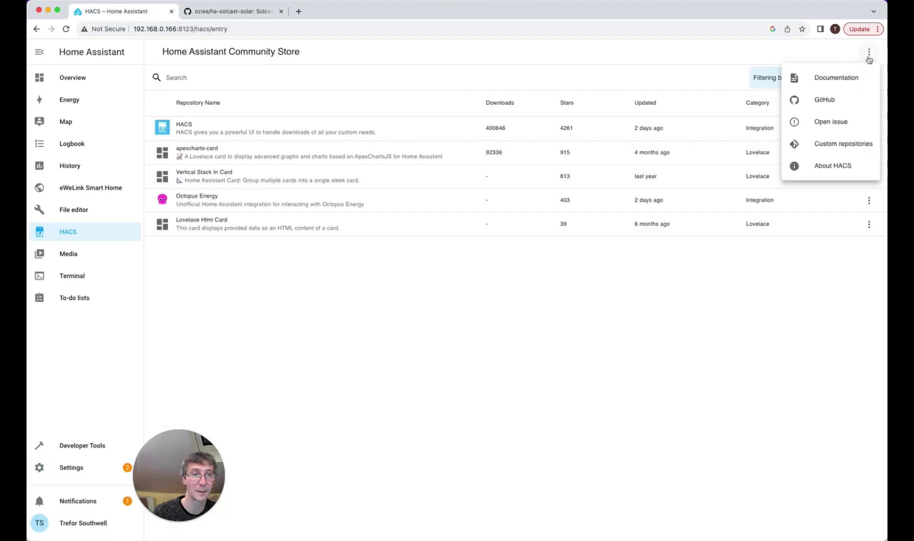
{"action": "left_click", "coordinate": [844, 144]}
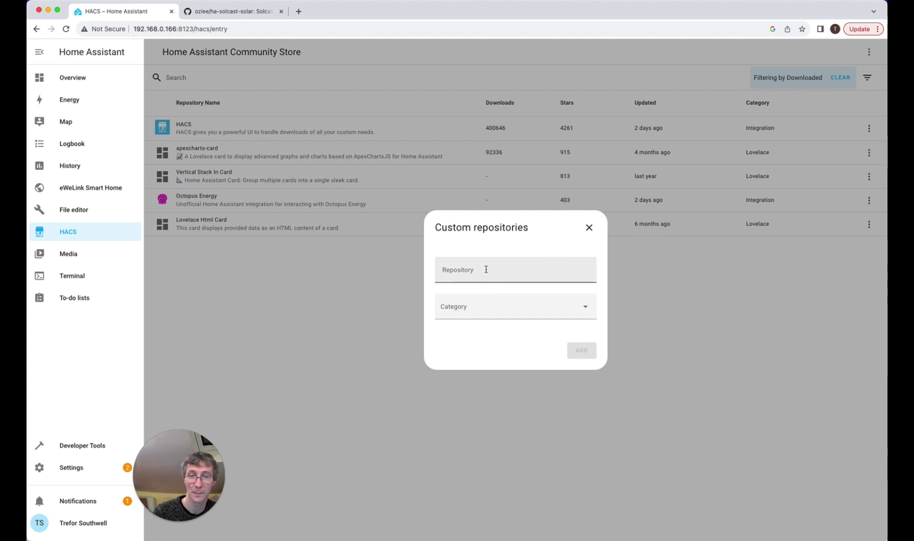
{"action": "left_click", "coordinate": [489, 273]}
{"action": "key", "text": "super+v"}
{"action": "left_click", "coordinate": [587, 311]}
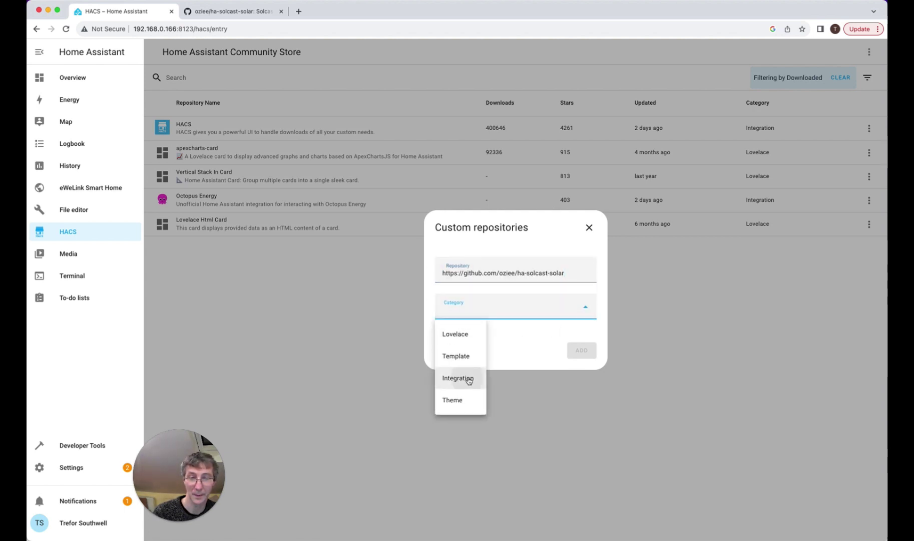
{"action": "left_click", "coordinate": [469, 376]}
{"action": "left_click", "coordinate": [582, 352]}
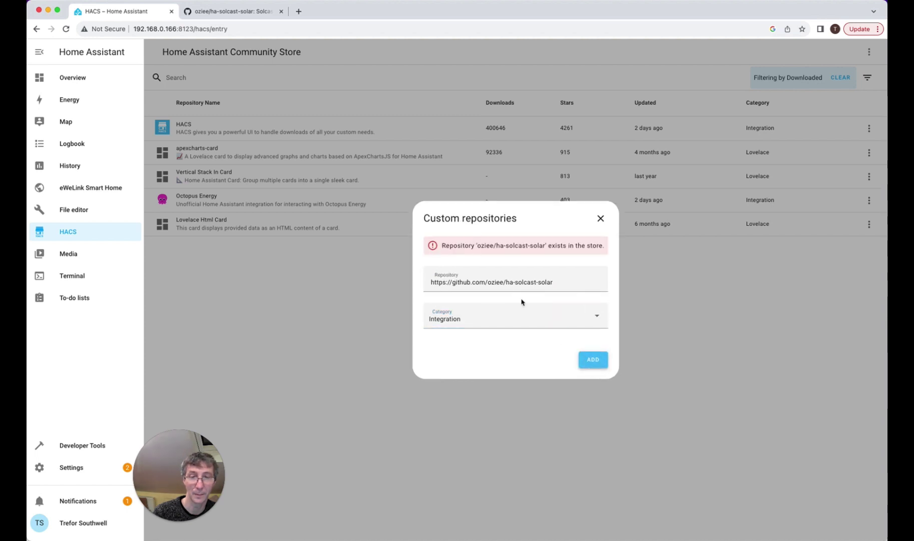
{"action": "mouse_move", "coordinate": [449, 282]}
{"action": "left_mouse_down"}
{"action": "mouse_move", "coordinate": [398, 283]}
{"action": "mouse_move", "coordinate": [556, 242]}
{"action": "mouse_move", "coordinate": [442, 282]}
{"action": "left_mouse_up"}
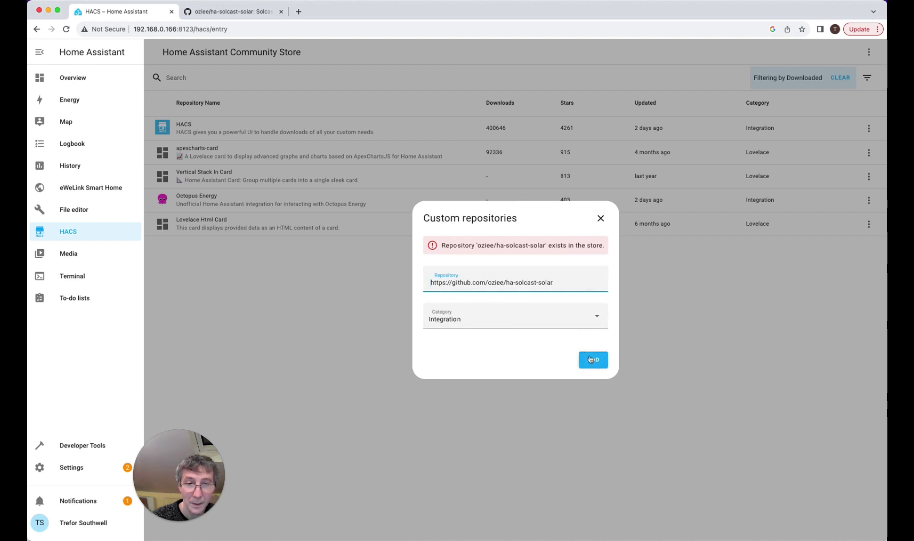
{"action": "left_click", "coordinate": [601, 219]}
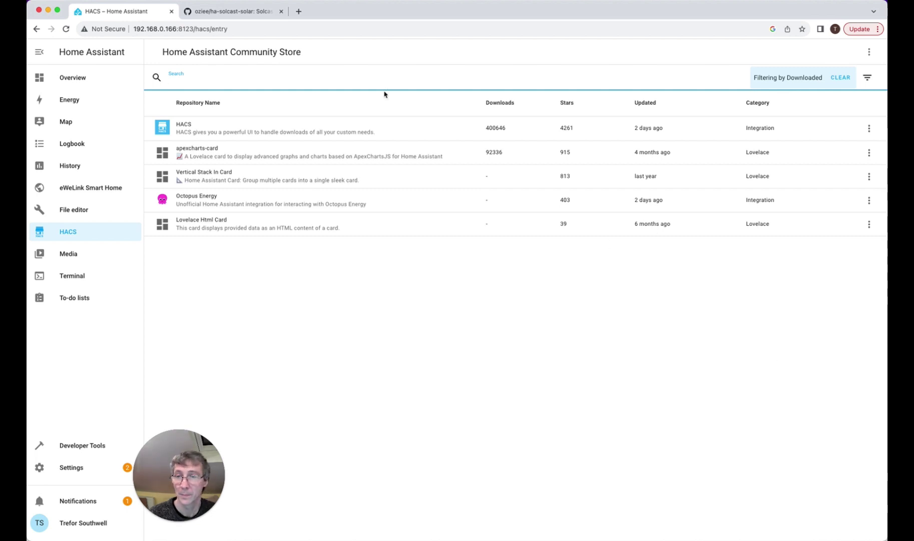
Step: Search HACS for solcast and download version v4.0.14 of the Solcast PV Solar integration
{"action": "type", "text": "solcast"}
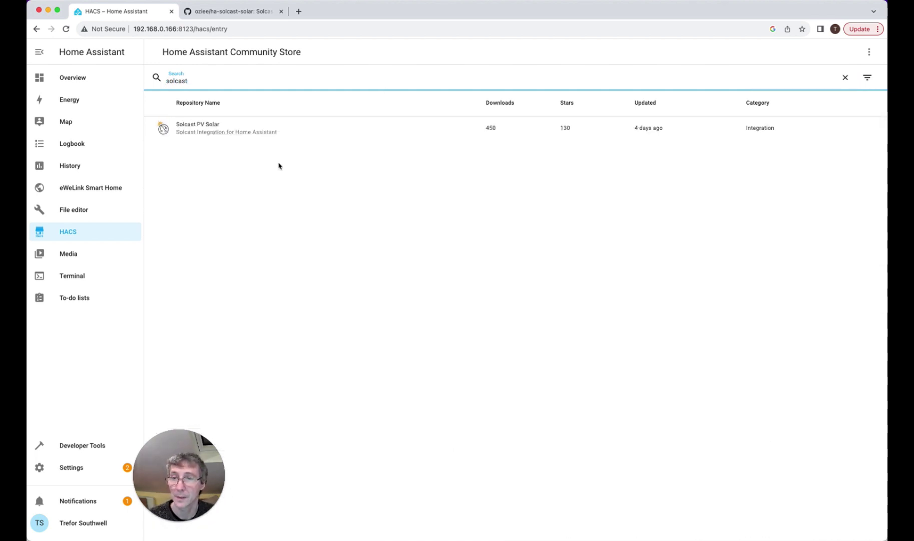
{"action": "left_click", "coordinate": [279, 132]}
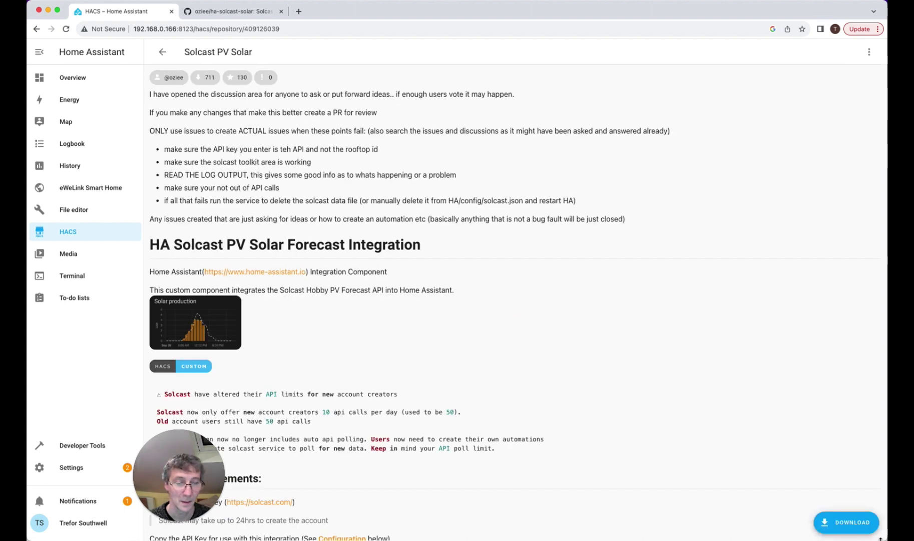
{"action": "left_click", "coordinate": [847, 522]}
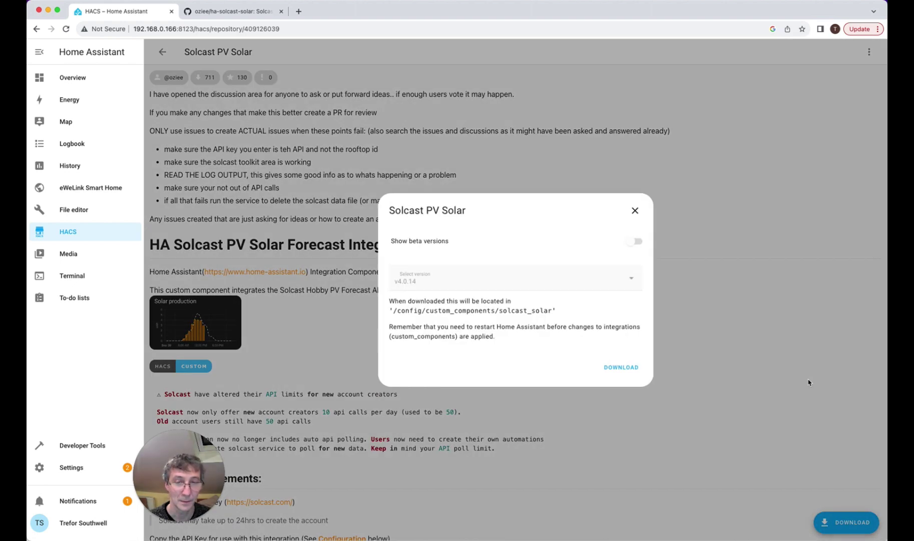
{"action": "left_click", "coordinate": [626, 369]}
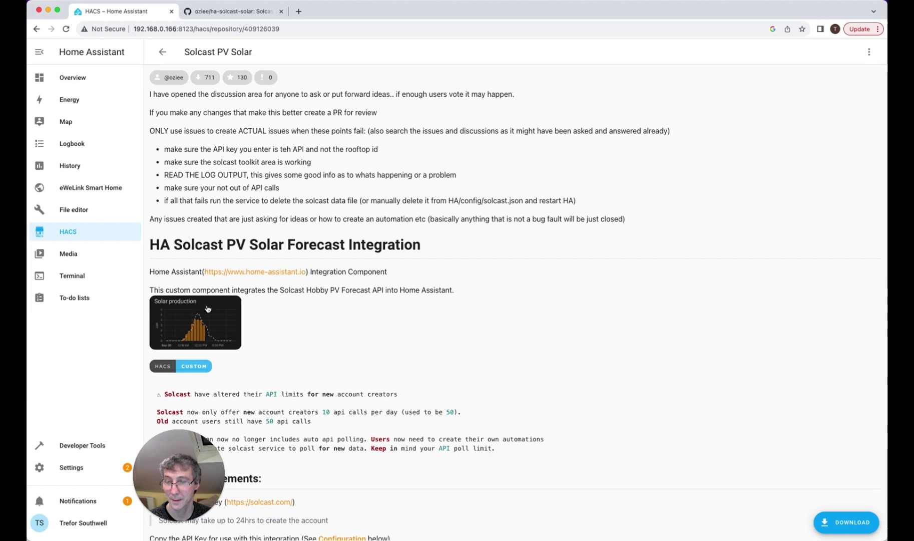
Step: Perform a full restart of Home Assistant from the system settings
{"action": "left_click", "coordinate": [74, 467]}
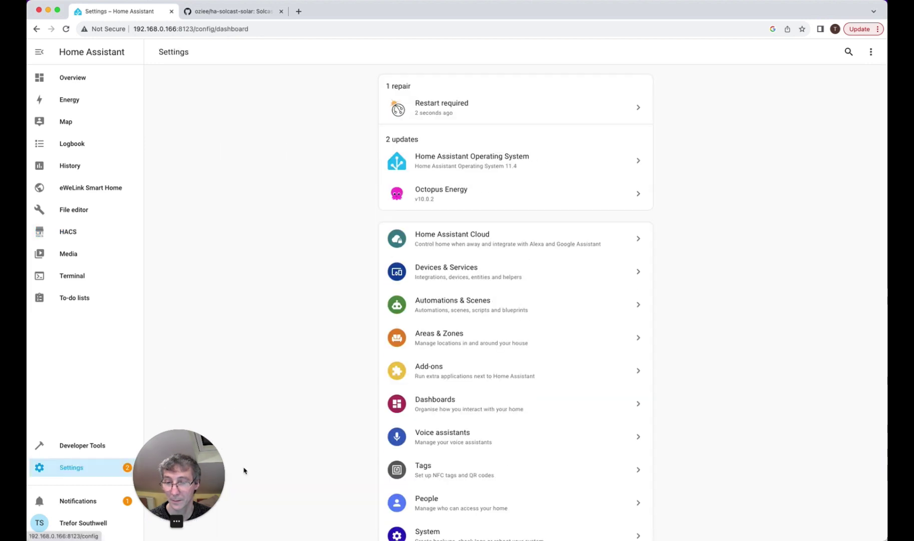
{"action": "left_click", "coordinate": [455, 528]}
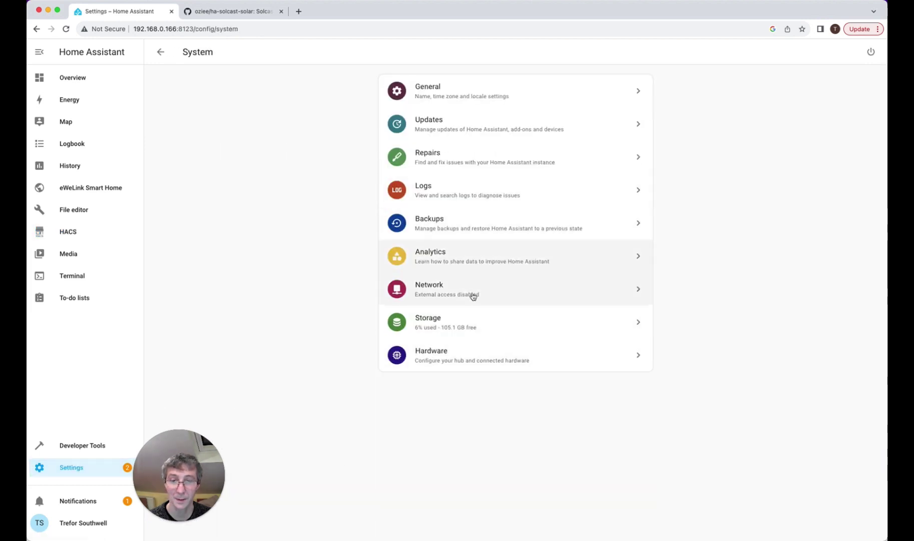
{"action": "left_click", "coordinate": [871, 52]}
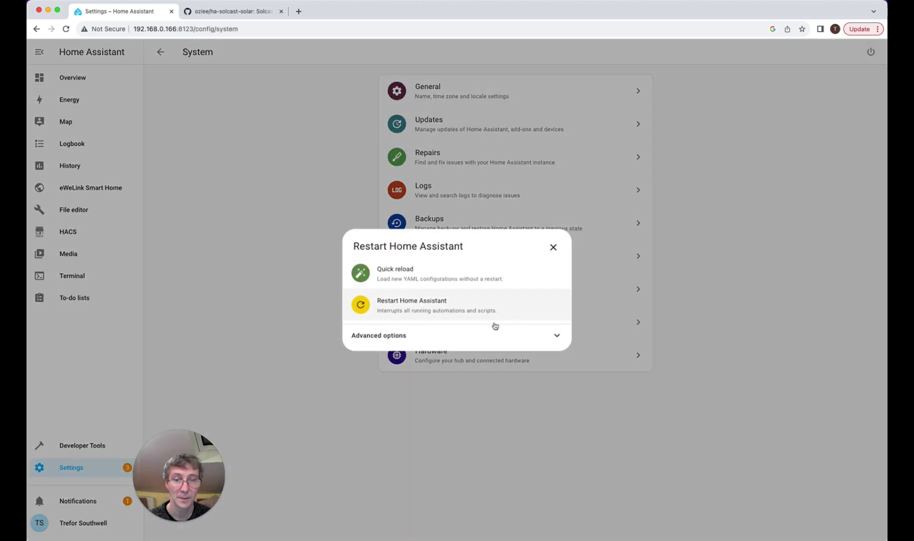
{"action": "left_click", "coordinate": [413, 317]}
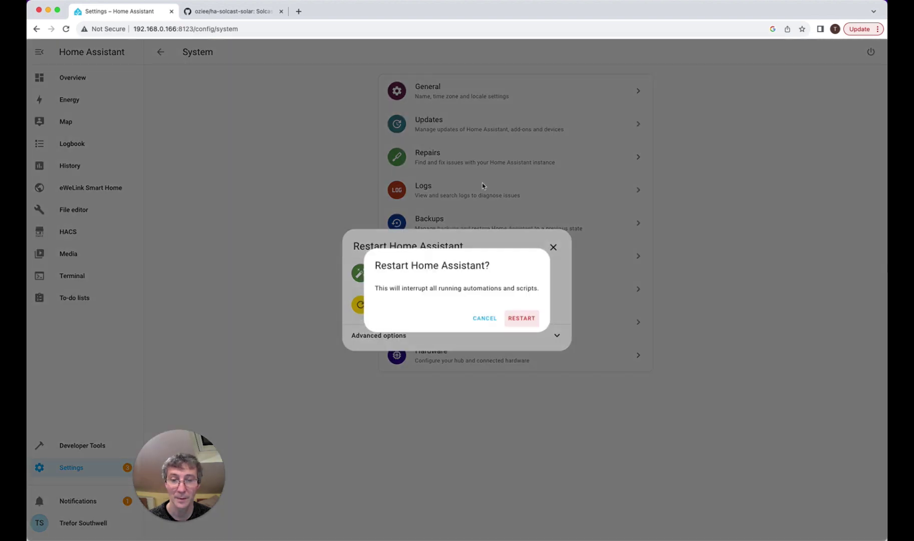
{"action": "left_click", "coordinate": [524, 320]}
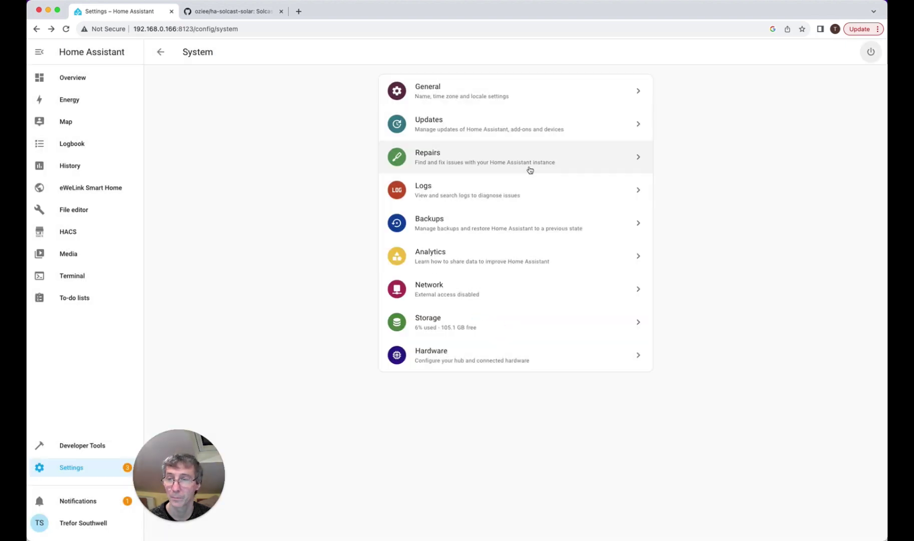
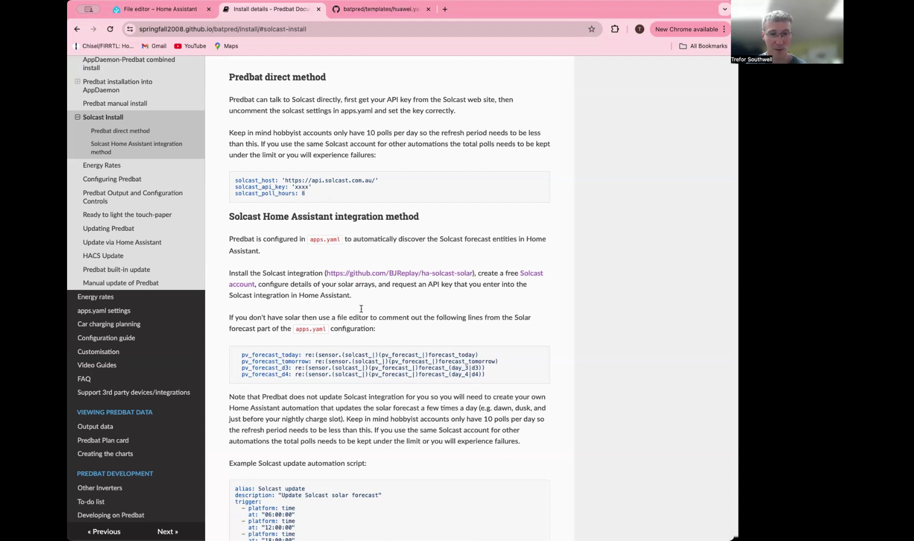
Step: Add the Solcast PV Forecast integration in Devices & Services and enter the Solcast API key
{"action": "scroll", "coordinate": [373, 425], "scroll_direction": "down", "scroll_amount": 3}
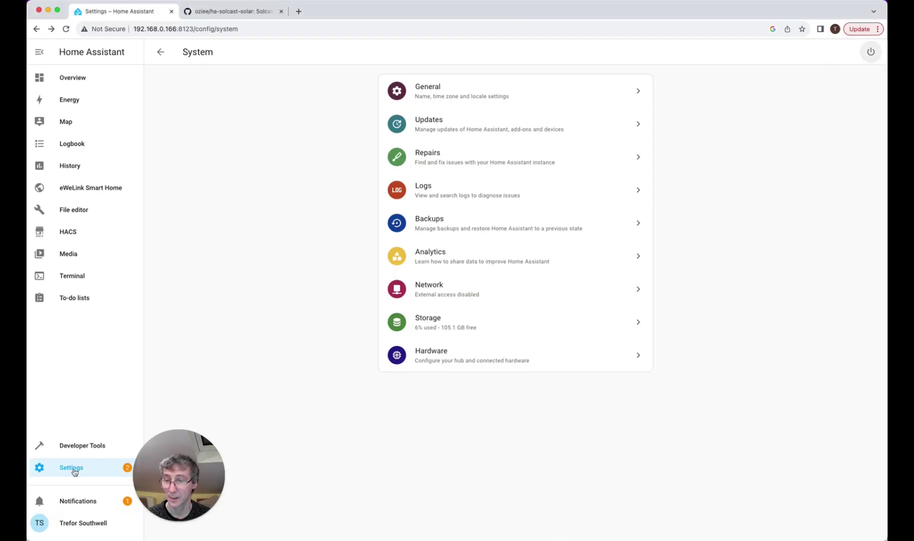
{"action": "left_click", "coordinate": [76, 467]}
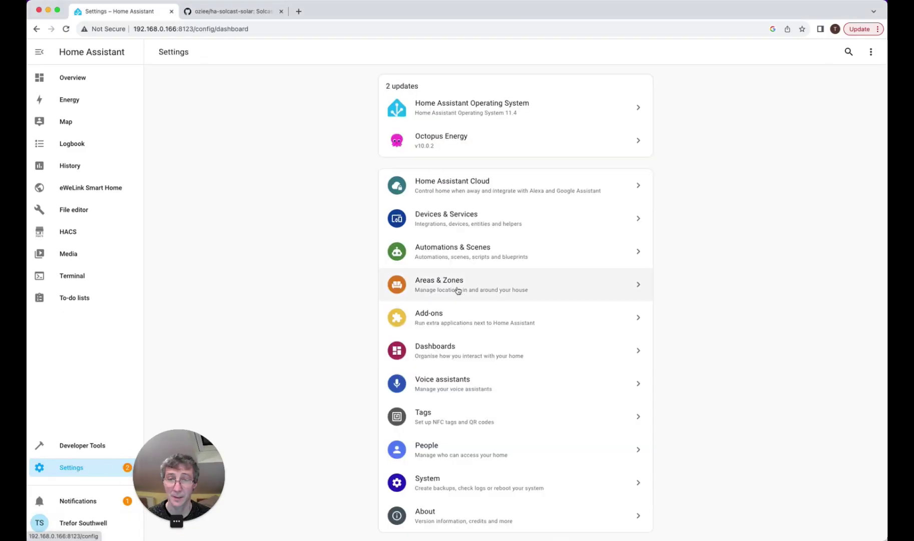
{"action": "left_click", "coordinate": [476, 217]}
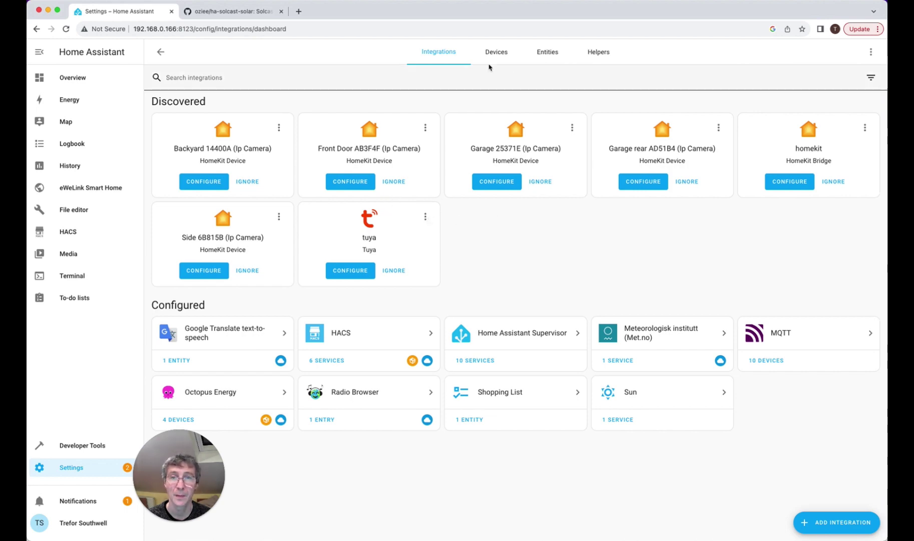
{"action": "left_click", "coordinate": [836, 522]}
{"action": "type", "text": "solc"}
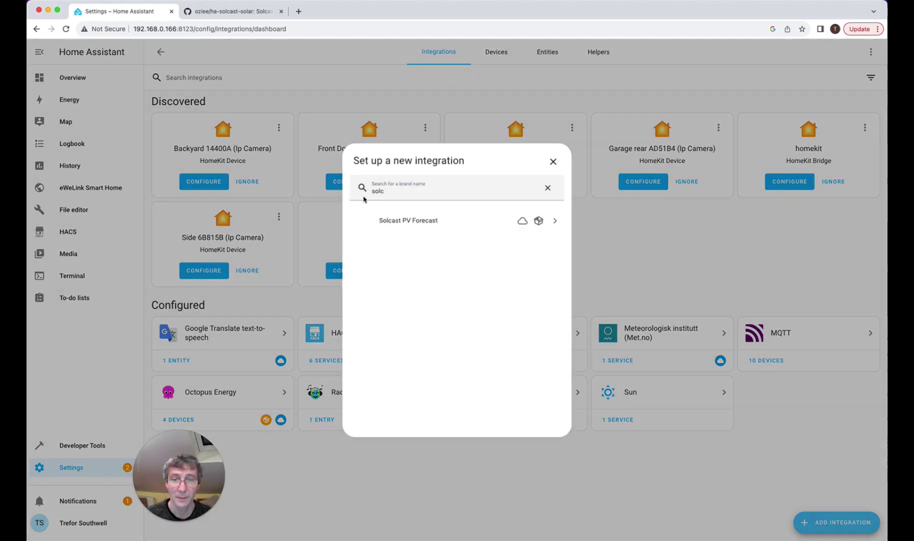
{"action": "left_click", "coordinate": [418, 223]}
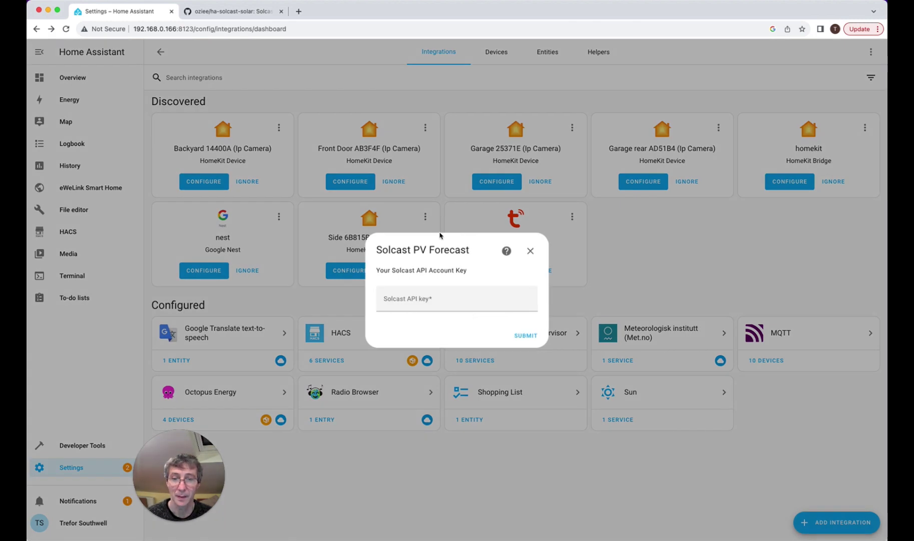
{"action": "left_click", "coordinate": [453, 299]}
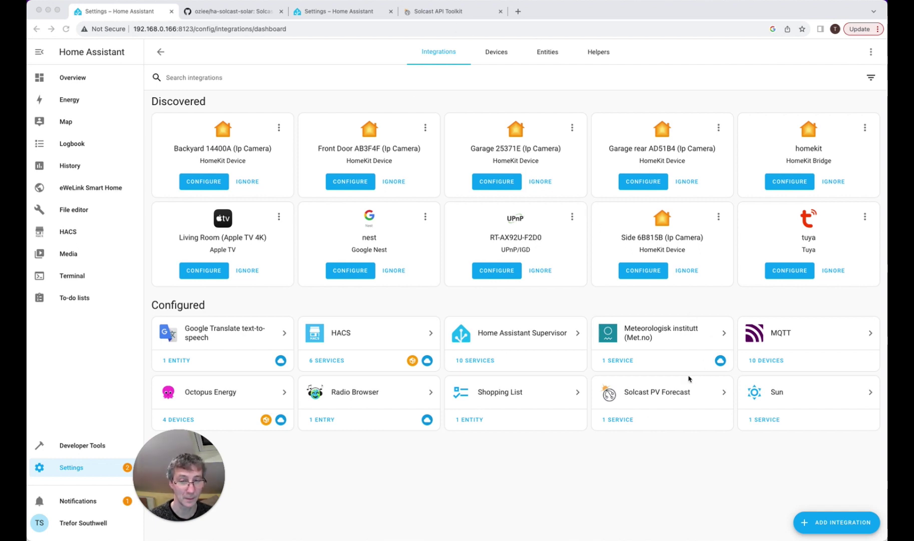
Step: Review the forecast sensors of the Solcast PV Forecast integration's service
{"action": "left_click", "coordinate": [661, 400]}
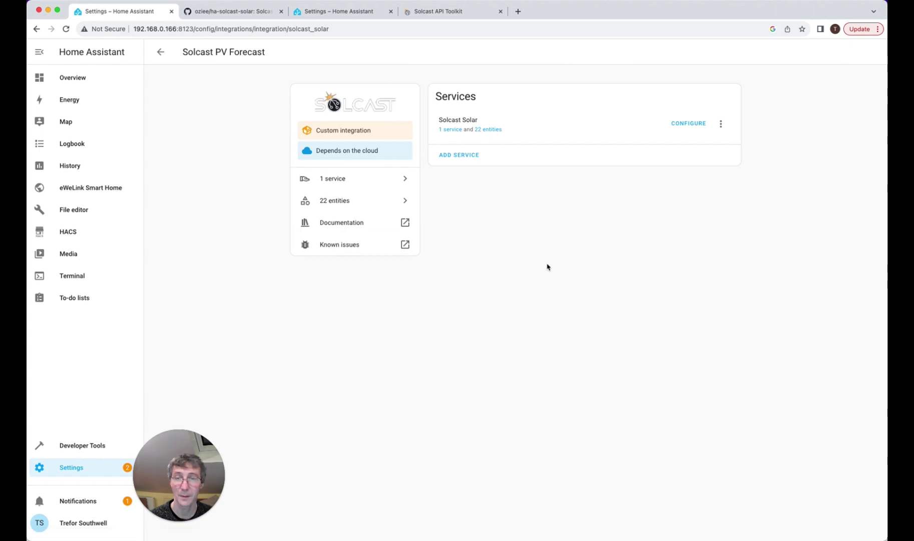
{"action": "left_click", "coordinate": [451, 130]}
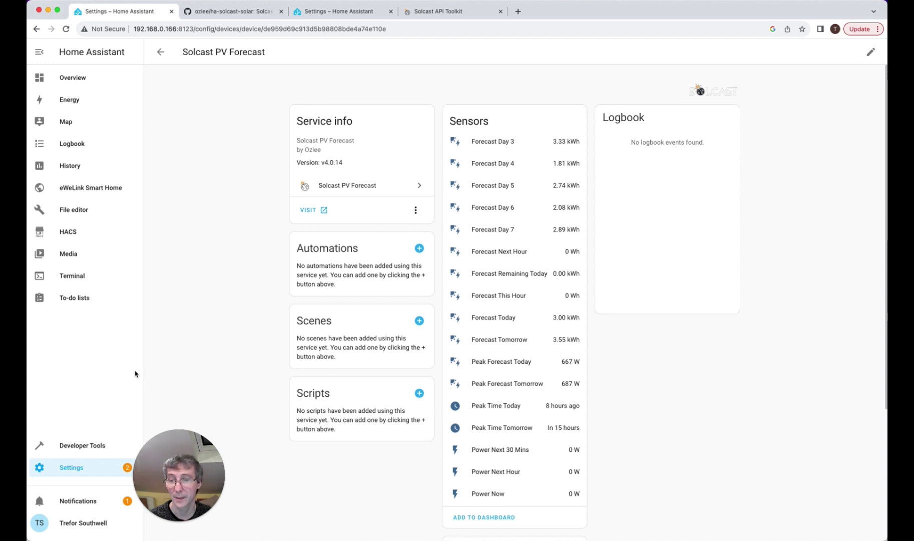
Step: Create a new empty automation from scratch and start adding a trigger to it
{"action": "left_click", "coordinate": [77, 446]}
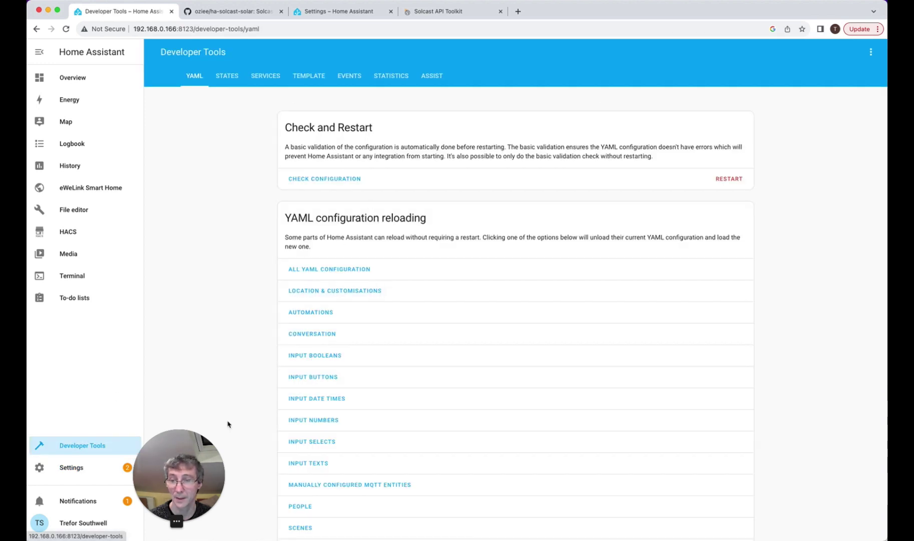
{"action": "scroll", "coordinate": [88, 351], "scroll_direction": "down", "scroll_amount": 1}
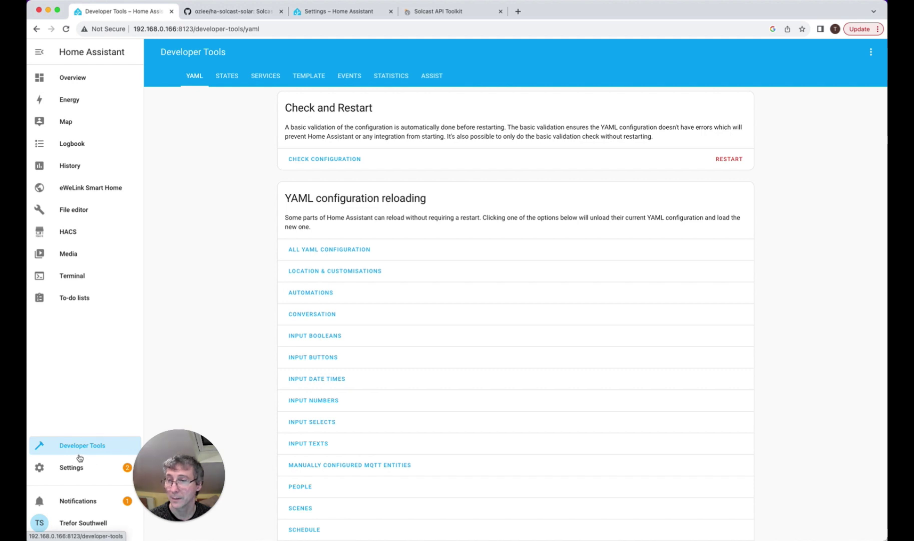
{"action": "left_click", "coordinate": [71, 469]}
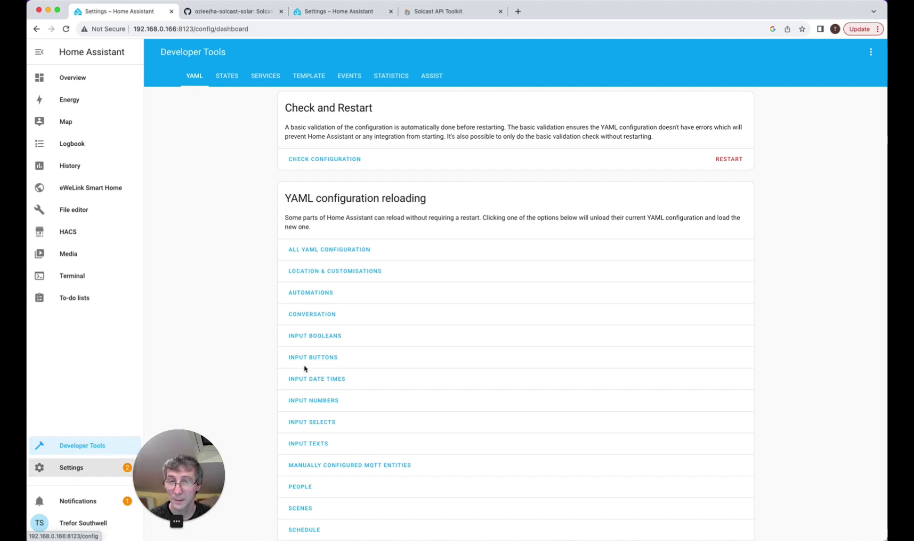
{"action": "left_click", "coordinate": [465, 247]}
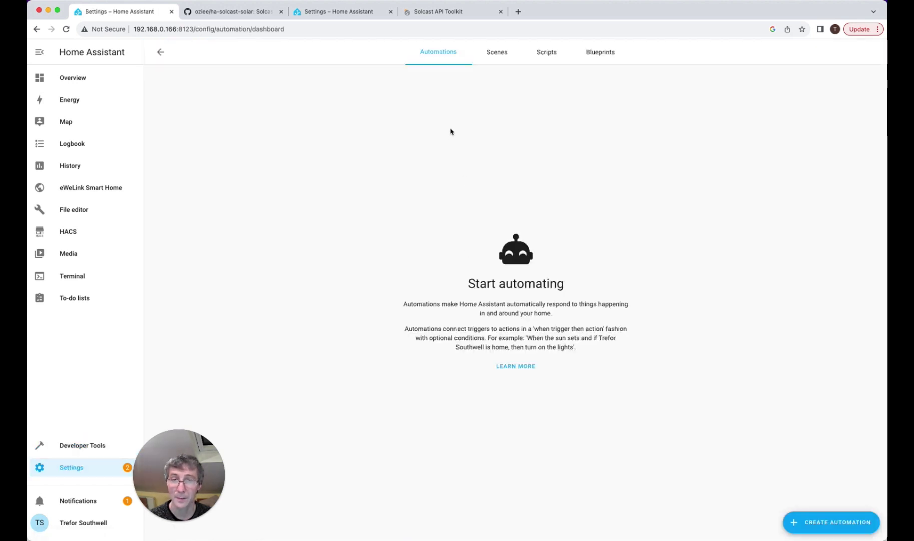
{"action": "left_click", "coordinate": [831, 522]}
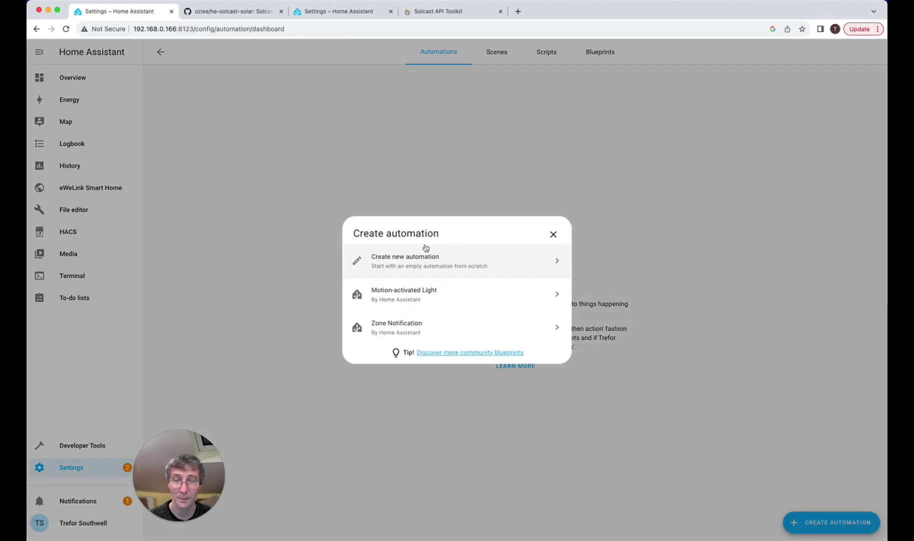
{"action": "left_click", "coordinate": [423, 257]}
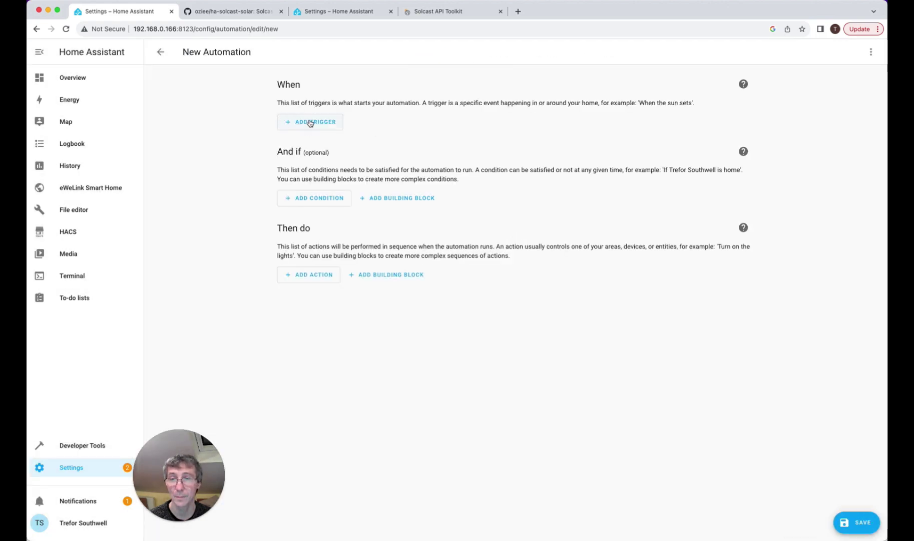
{"action": "left_click", "coordinate": [312, 123]}
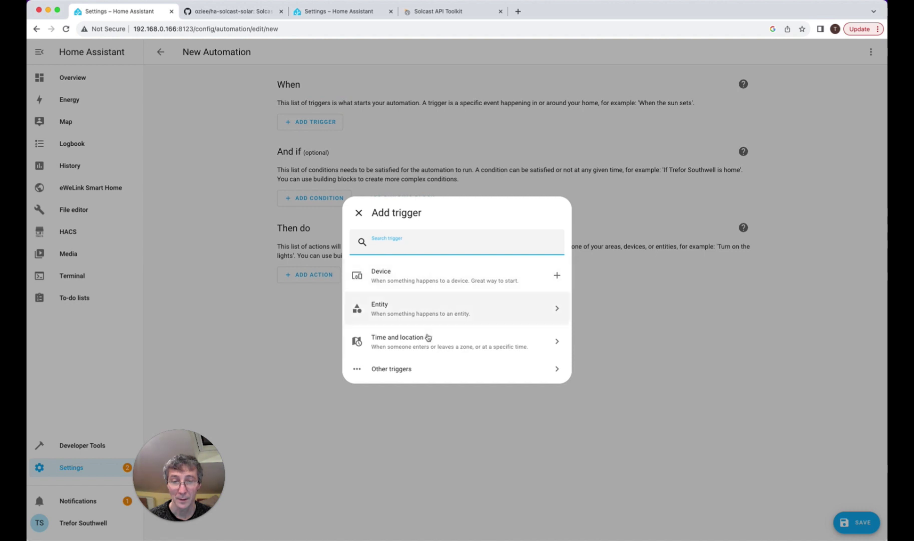
{"action": "left_click", "coordinate": [396, 368]}
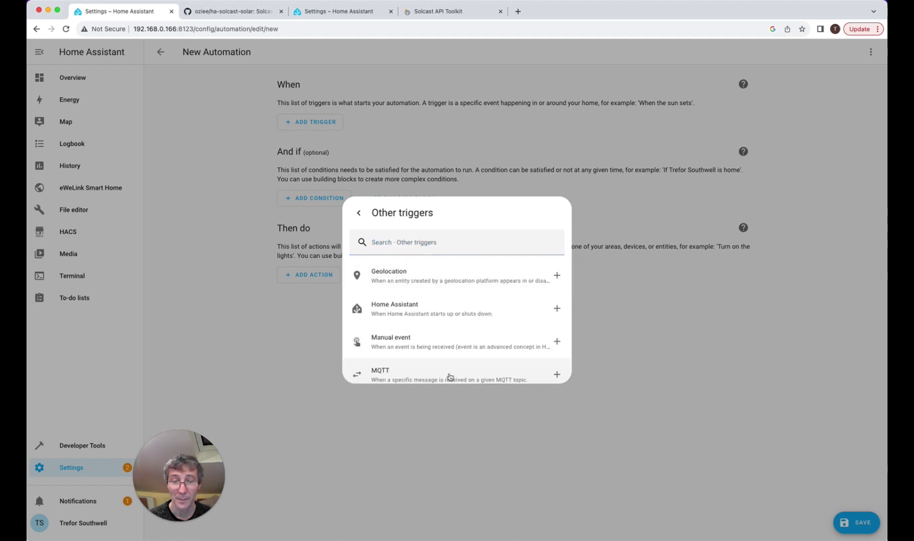
{"action": "scroll", "coordinate": [443, 353], "scroll_direction": "down", "scroll_amount": 5}
{"action": "left_click", "coordinate": [408, 242]}
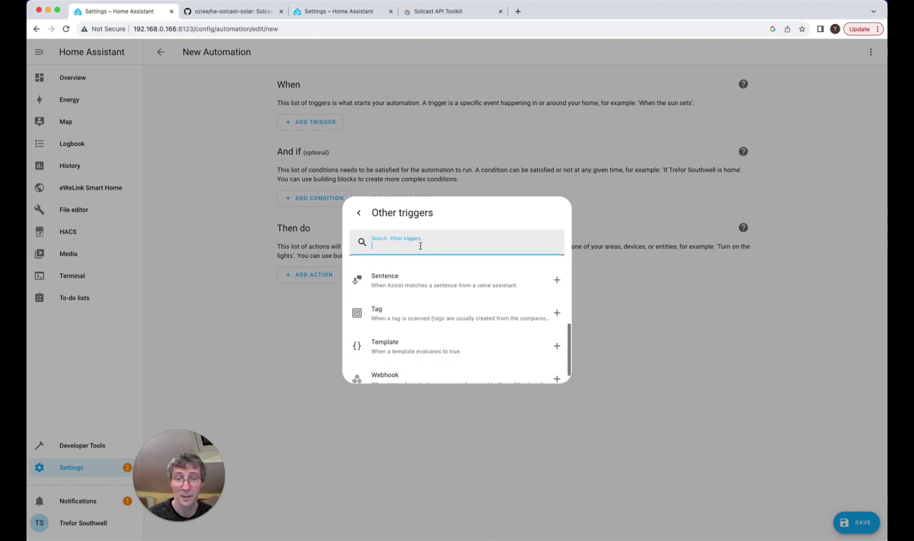
{"action": "type", "text": "time"}
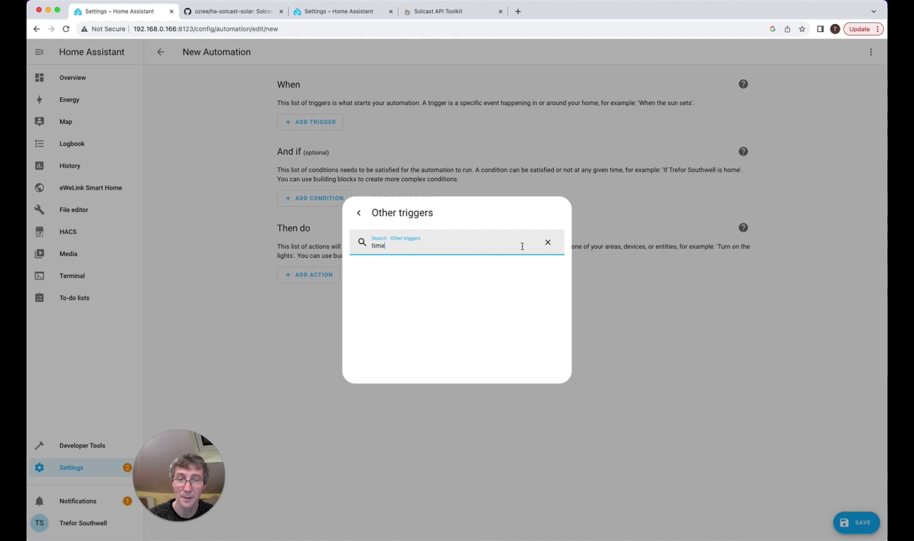
{"action": "key", "text": "BackSpace"}
{"action": "key", "text": "BackSpace"}
{"action": "key", "text": "BackSpace"}
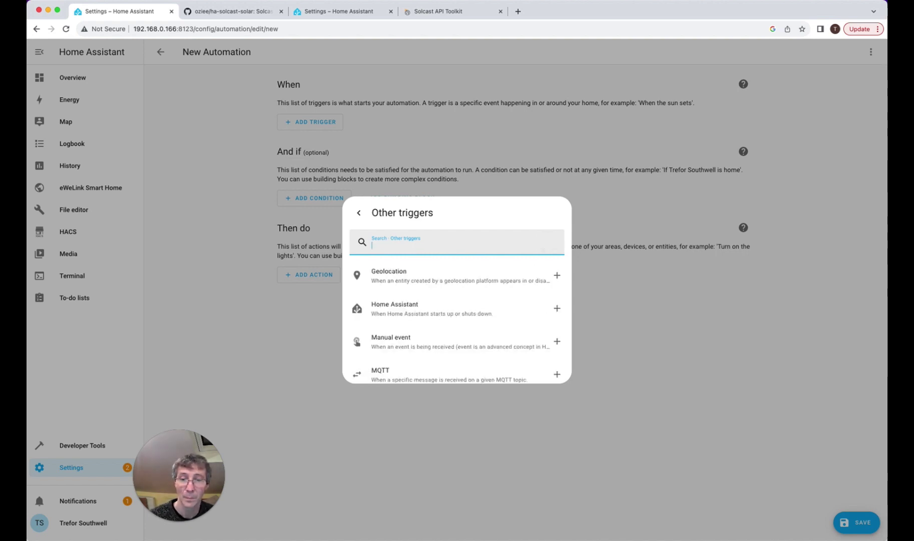
{"action": "left_click", "coordinate": [359, 212]}
Step: Add a Time Pattern trigger to the automation with Hours set to /8
{"action": "left_click", "coordinate": [409, 332]}
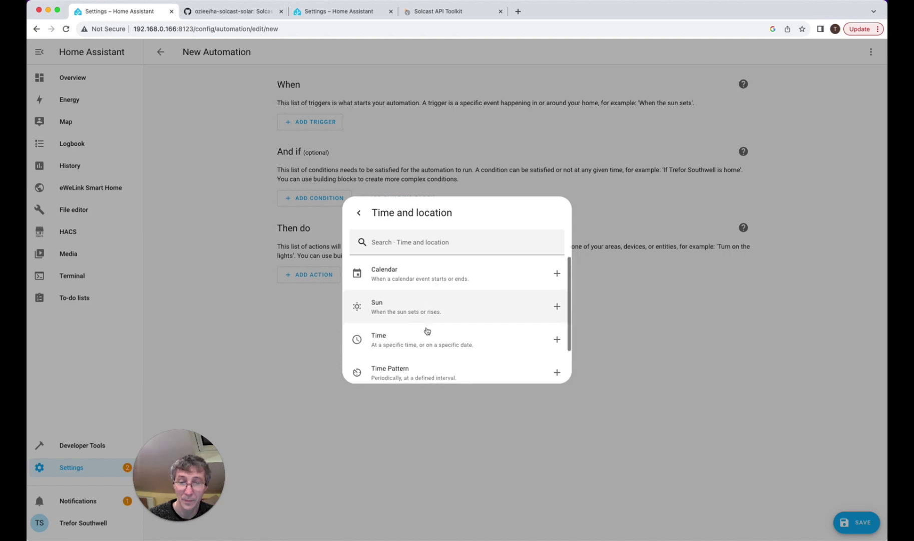
{"action": "left_click", "coordinate": [412, 372]}
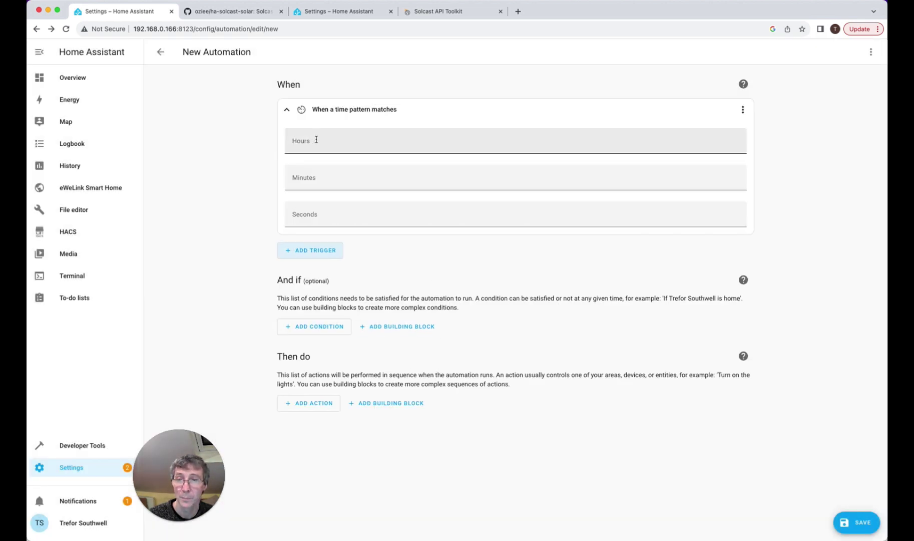
{"action": "left_click", "coordinate": [372, 144]}
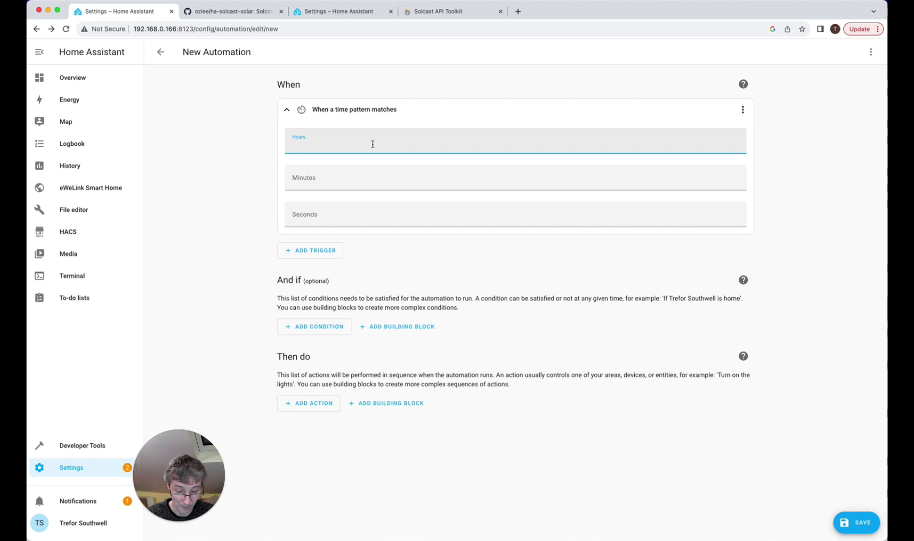
{"action": "type", "text": "/8"}
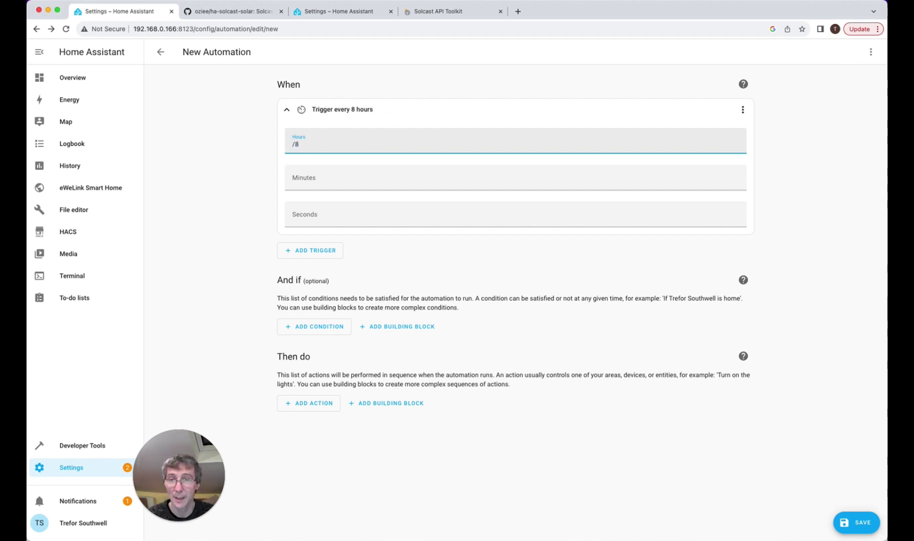
{"action": "left_click", "coordinate": [421, 262]}
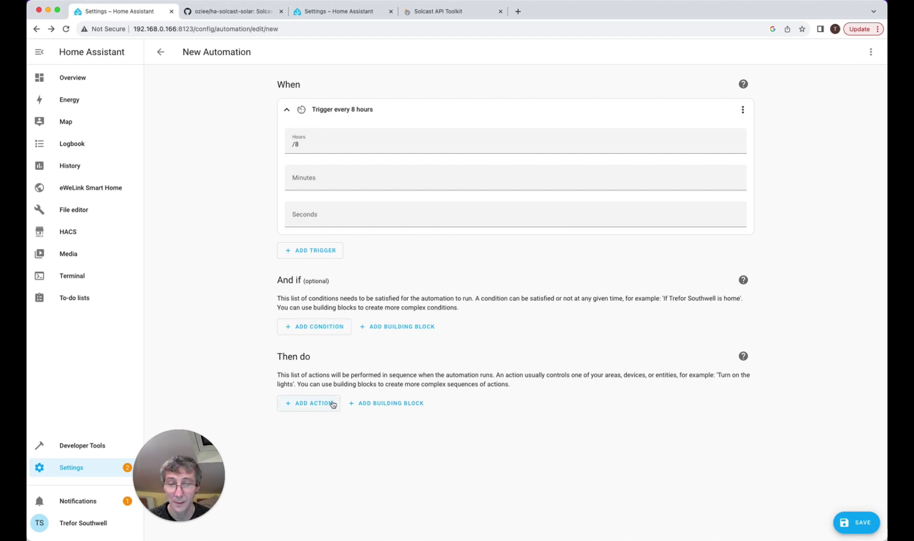
Step: Search the actions for "sol" and add the Solcast PV Forecast: Update action to the automation
{"action": "left_click", "coordinate": [328, 403]}
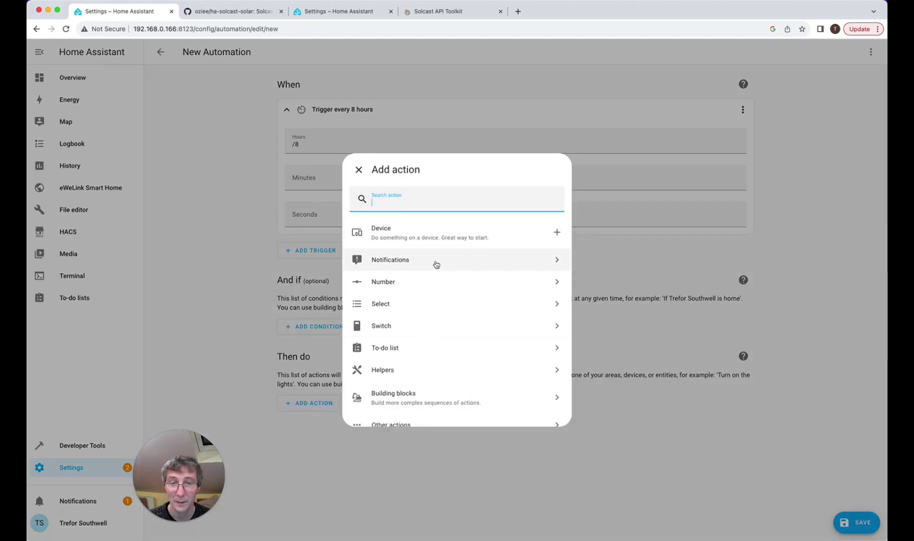
{"action": "scroll", "coordinate": [436, 264], "scroll_direction": "down", "scroll_amount": 1}
{"action": "scroll", "coordinate": [436, 263], "scroll_direction": "up", "scroll_amount": 1}
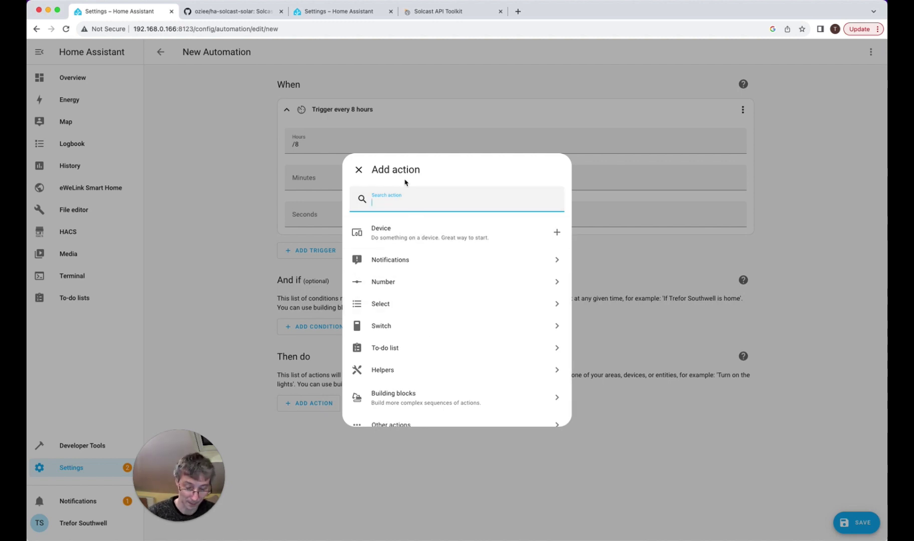
{"action": "type", "text": "sol"}
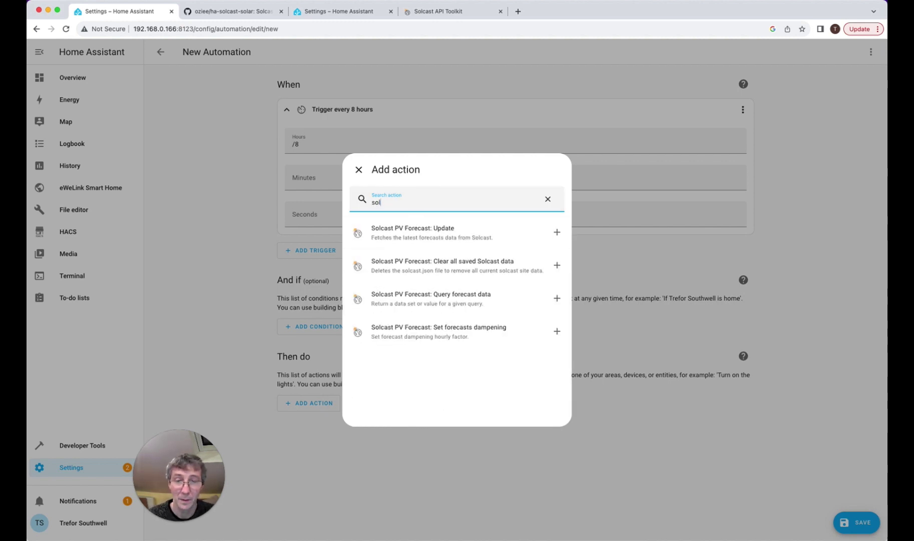
{"action": "left_click", "coordinate": [511, 233]}
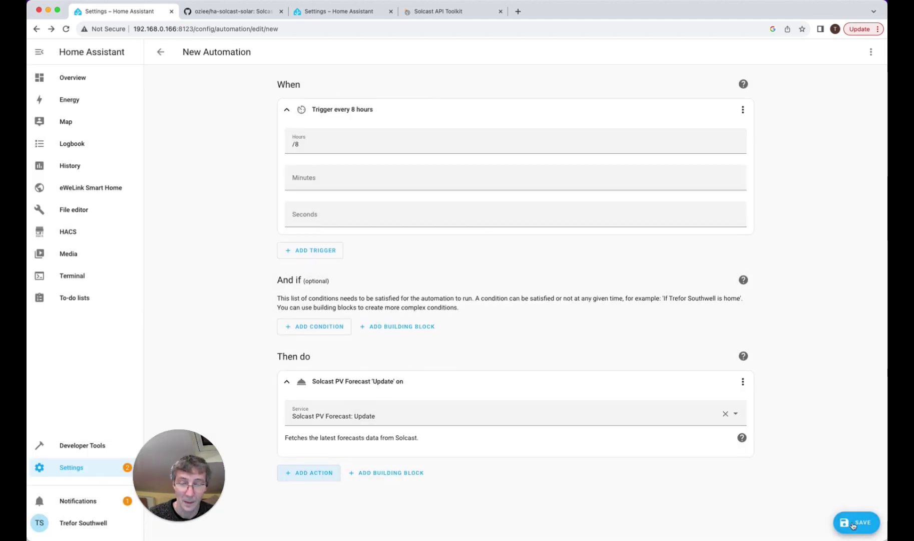
Step: Save the automation under the name "Solcast update" and run it once
{"action": "left_click", "coordinate": [855, 524]}
{"action": "key", "text": "super+a"}
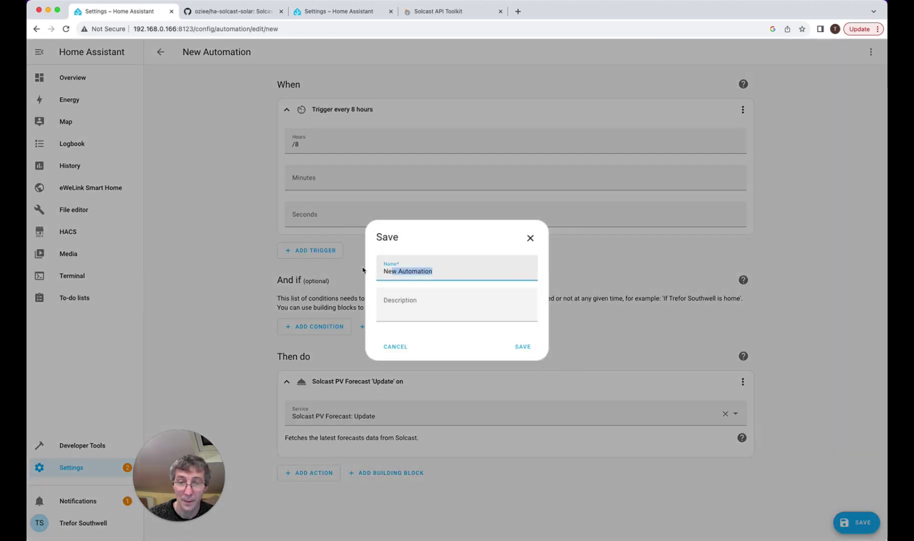
{"action": "type", "text": "Solcast update"}
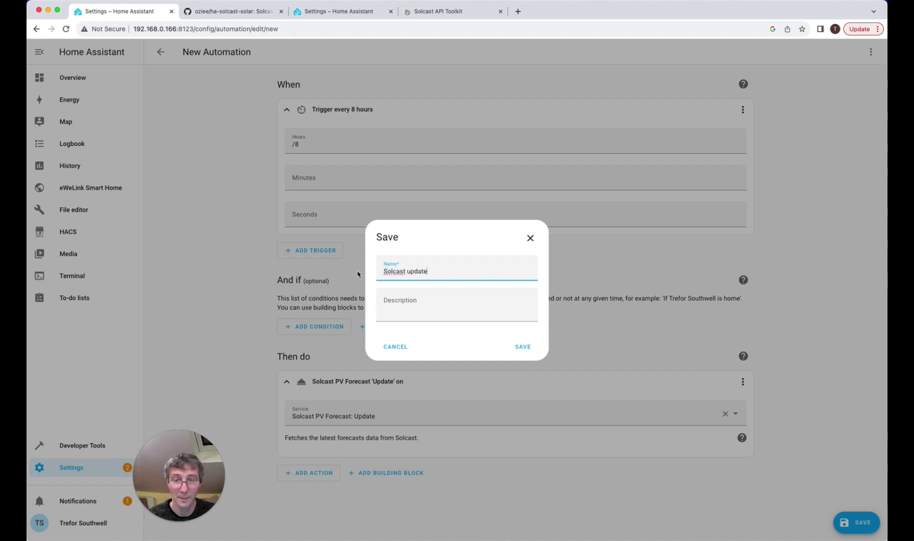
{"action": "left_click", "coordinate": [524, 351]}
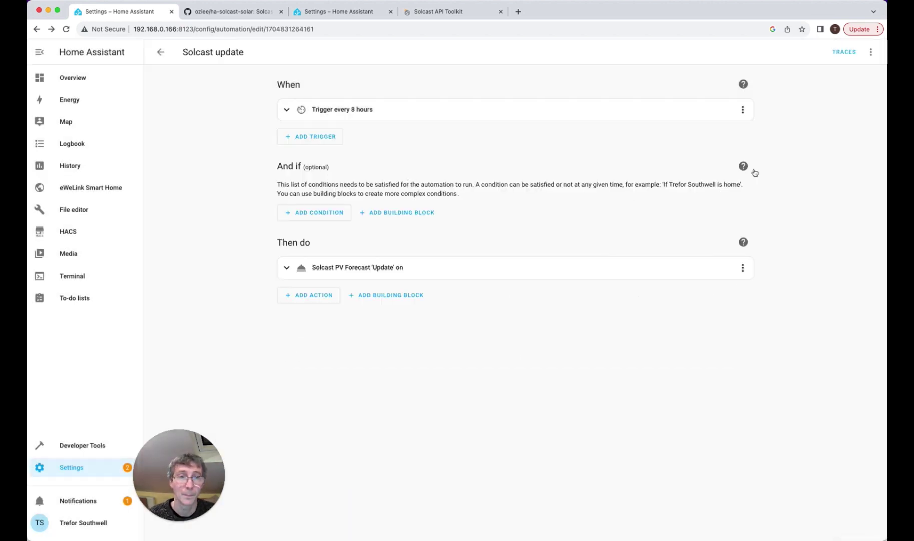
{"action": "left_click", "coordinate": [871, 54]}
{"action": "left_click", "coordinate": [831, 105]}
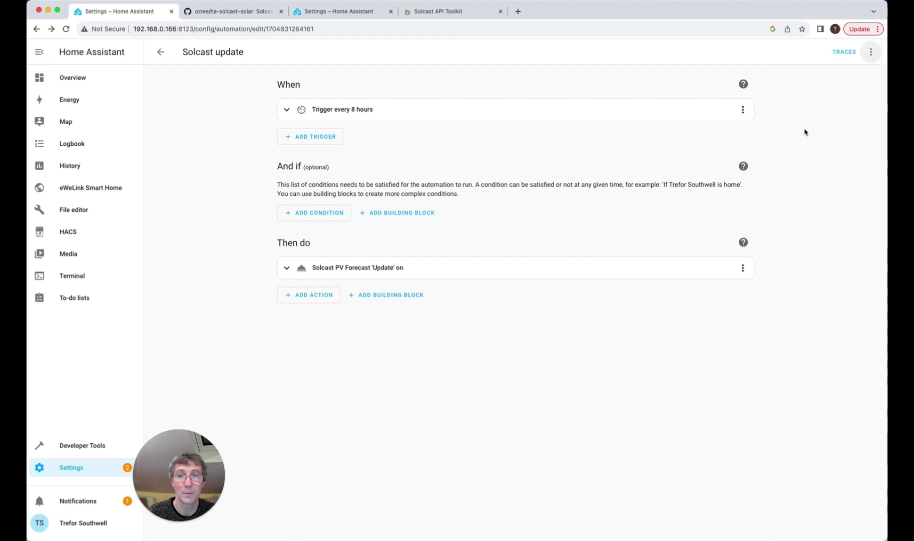
Step: Examine the latest entries of predbat.log in addon_configs/46f69597_appdaemon-predbat and return to the Overview dashboard
{"action": "left_click", "coordinate": [80, 80]}
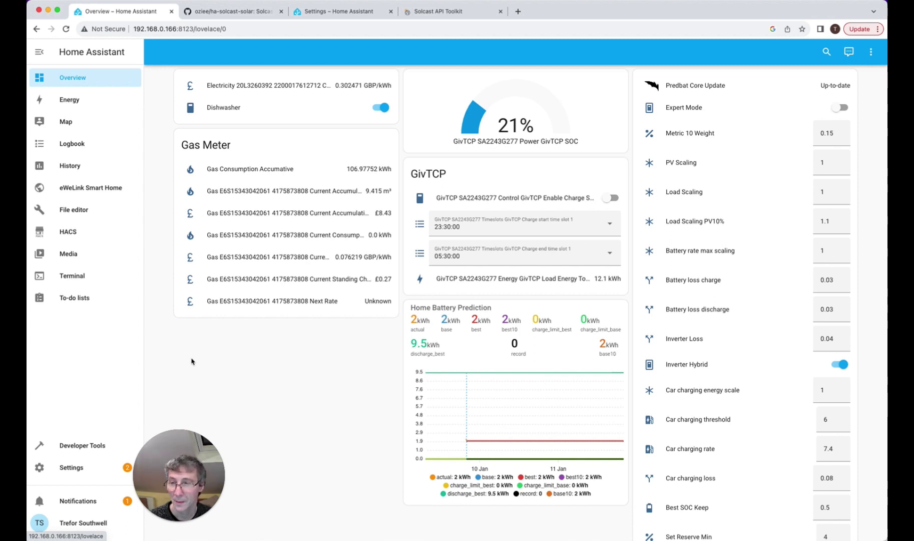
{"action": "left_click", "coordinate": [67, 444]}
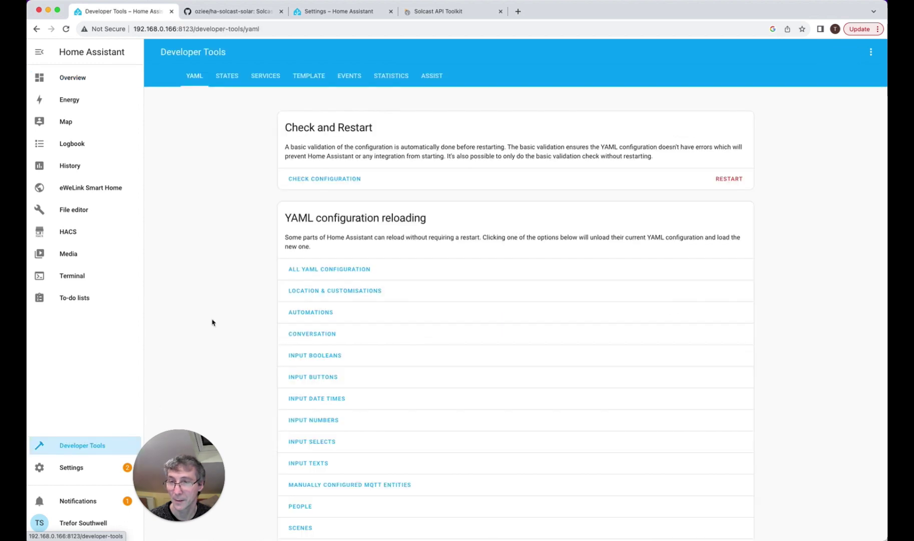
{"action": "left_click", "coordinate": [75, 209]}
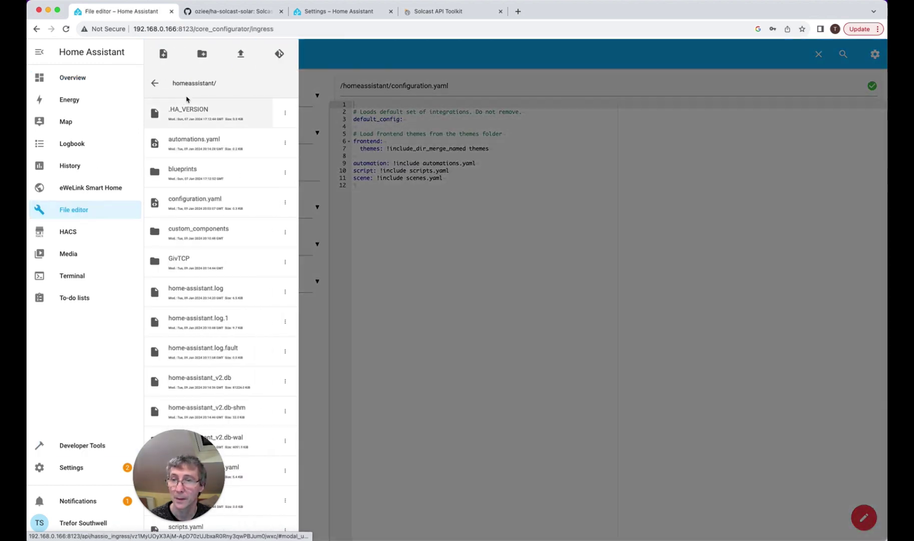
{"action": "left_click", "coordinate": [155, 83]}
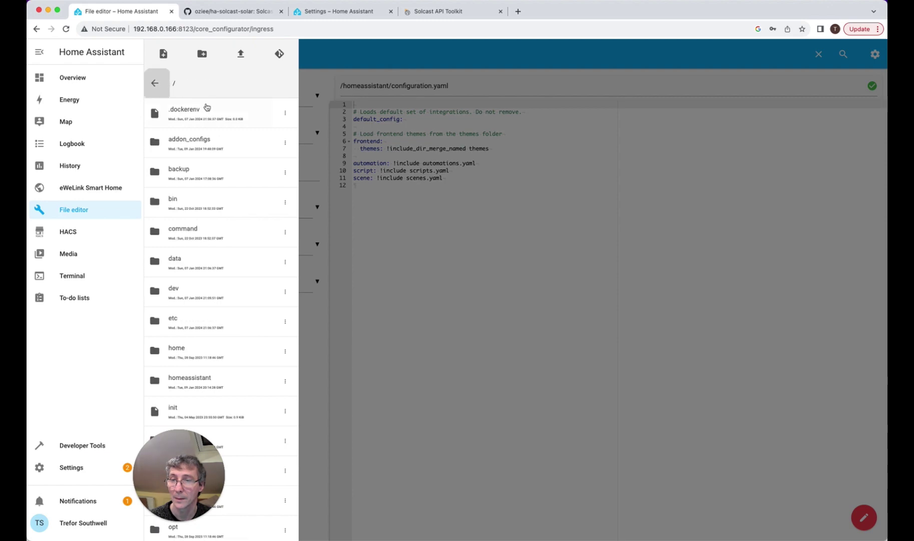
{"action": "left_click", "coordinate": [196, 145]}
{"action": "left_click", "coordinate": [230, 125]}
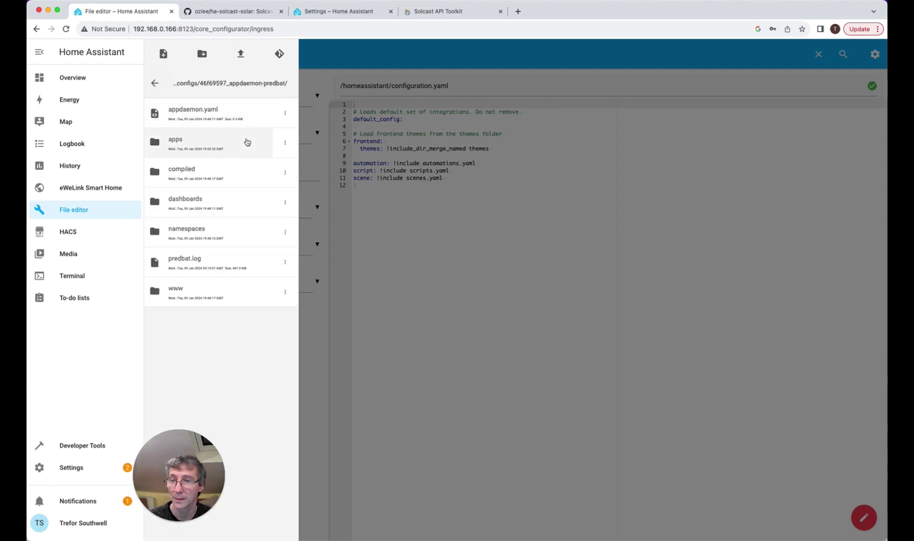
{"action": "left_click", "coordinate": [207, 261]}
{"action": "left_click", "coordinate": [601, 313]}
{"action": "scroll", "coordinate": [601, 313], "scroll_direction": "down", "scroll_amount": 20}
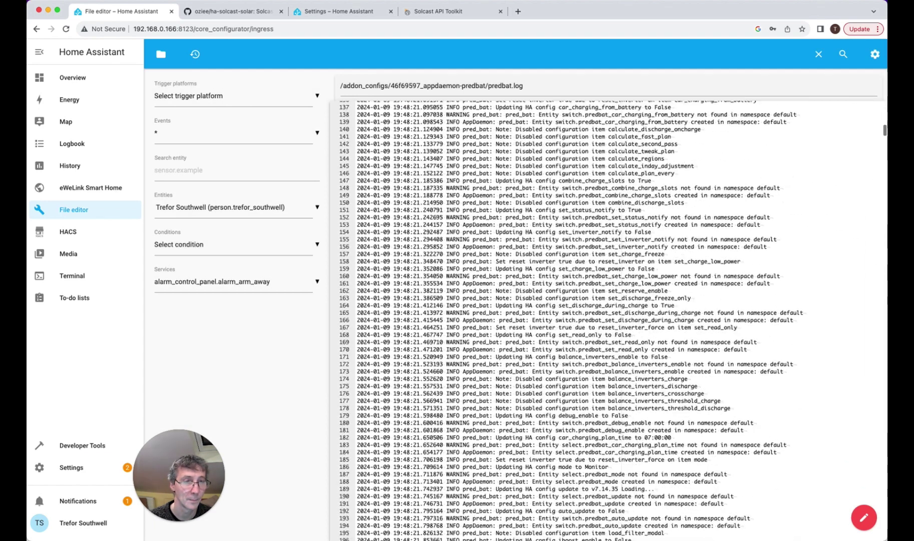
{"action": "left_click_drag", "start_coordinate": [885, 136], "coordinate": [885, 534]}
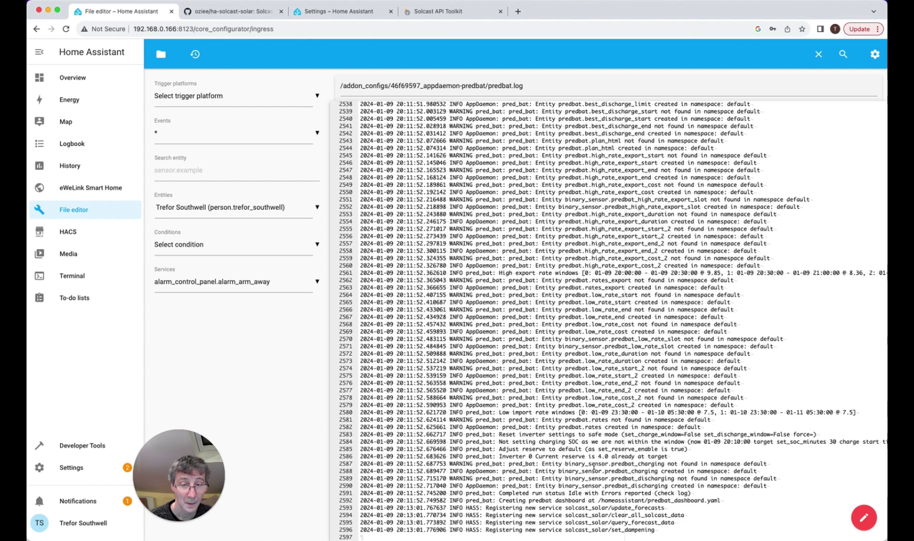
{"action": "left_click", "coordinate": [592, 471]}
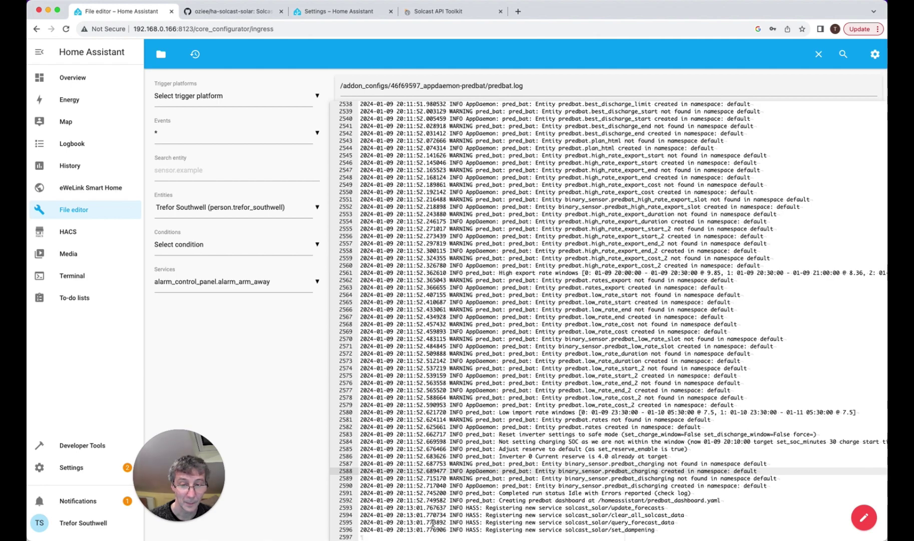
{"action": "scroll", "coordinate": [464, 482], "scroll_direction": "up", "scroll_amount": 10}
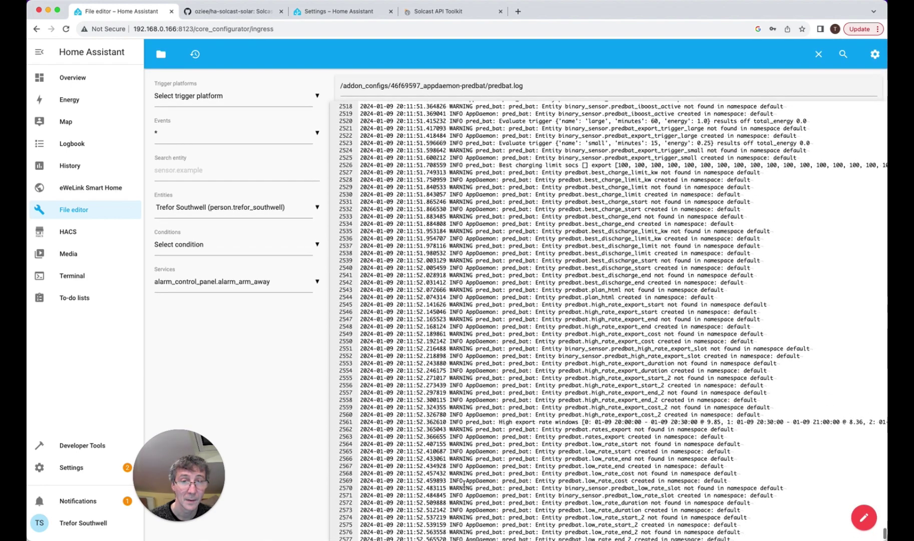
{"action": "scroll", "coordinate": [465, 483], "scroll_direction": "down", "scroll_amount": 10}
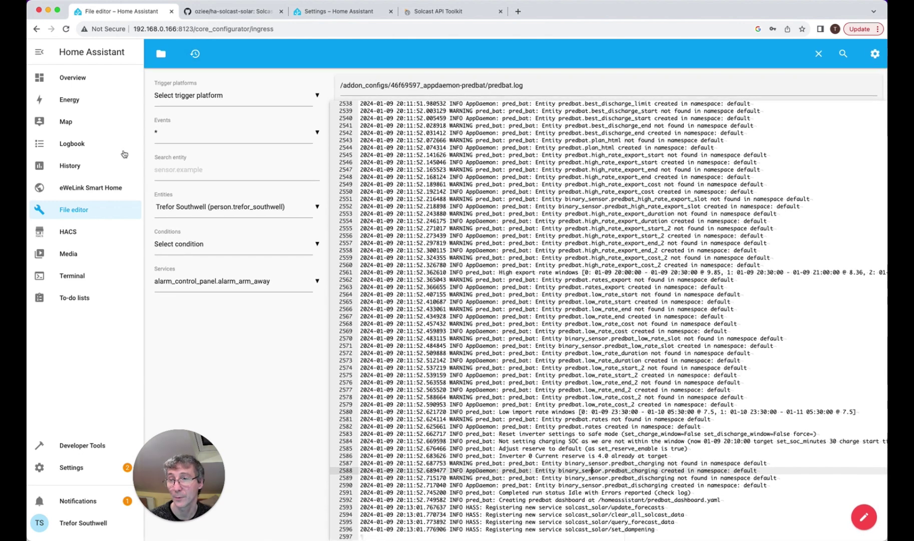
{"action": "left_click", "coordinate": [73, 79]}
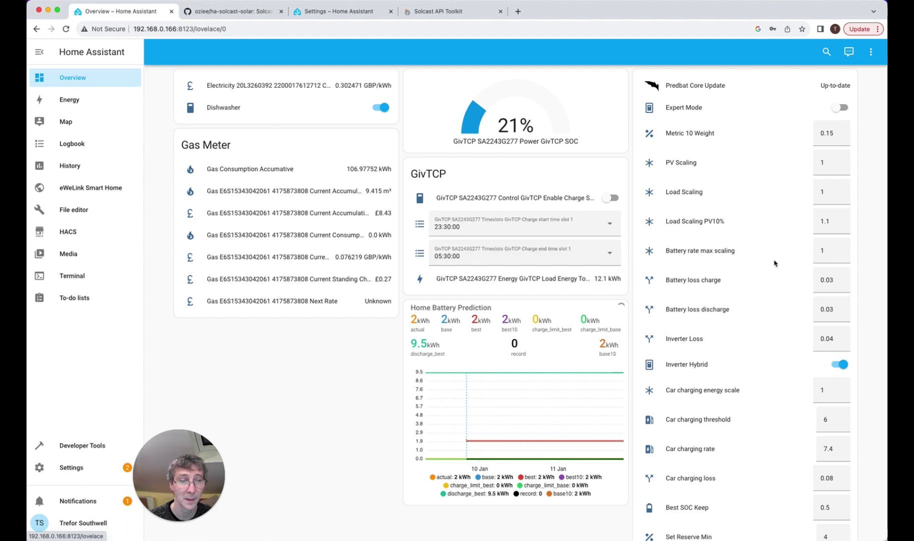
Step: Step the Predbat Metric 10 Weight away from its value and back to 0.15
{"action": "left_click", "coordinate": [839, 134]}
{"action": "left_click", "coordinate": [839, 131]}
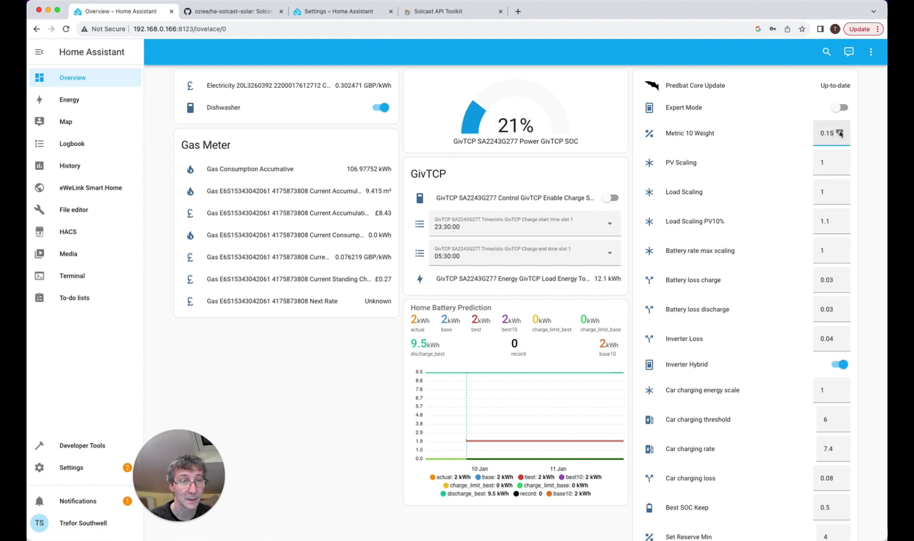
{"action": "left_click", "coordinate": [868, 174]}
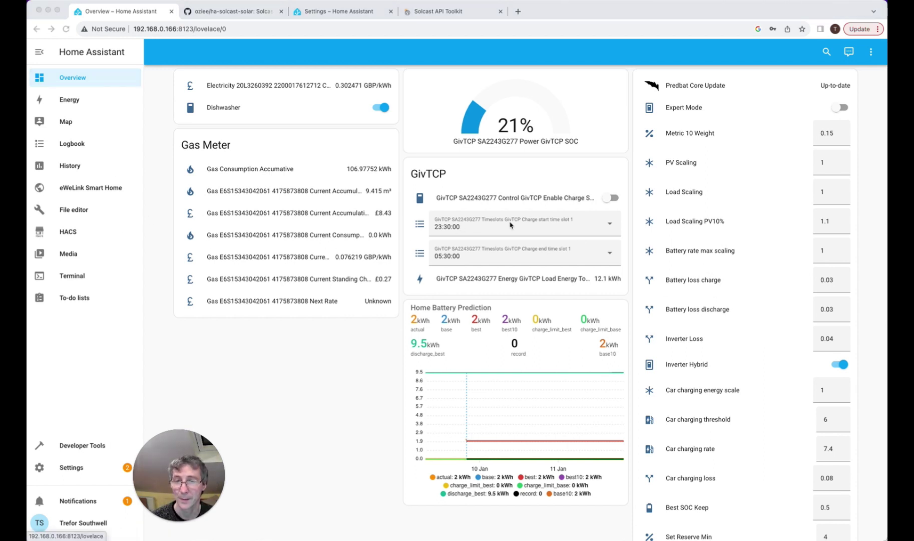
Step: Restart the appdaemon-predbat add-on and refresh its log
{"action": "left_click", "coordinate": [67, 468]}
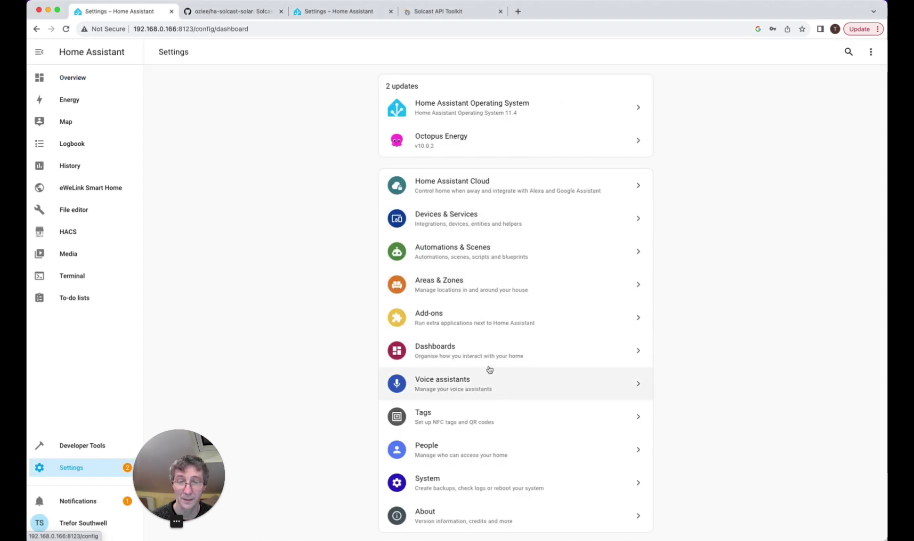
{"action": "left_click", "coordinate": [483, 322]}
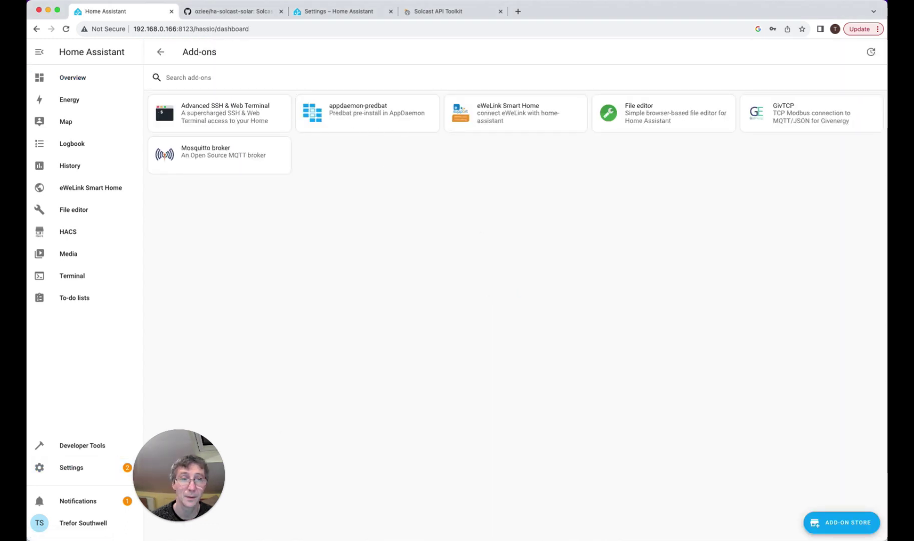
{"action": "left_click", "coordinate": [365, 113]}
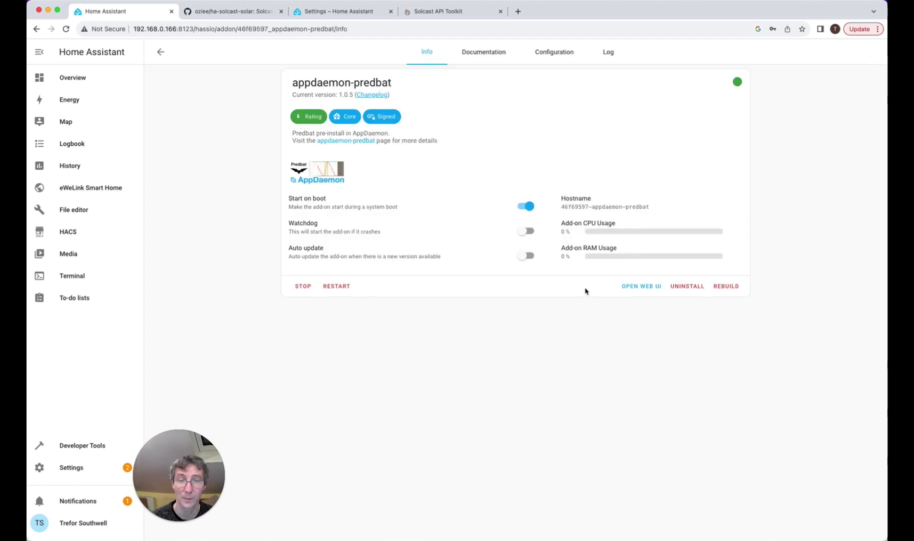
{"action": "left_click", "coordinate": [334, 287]}
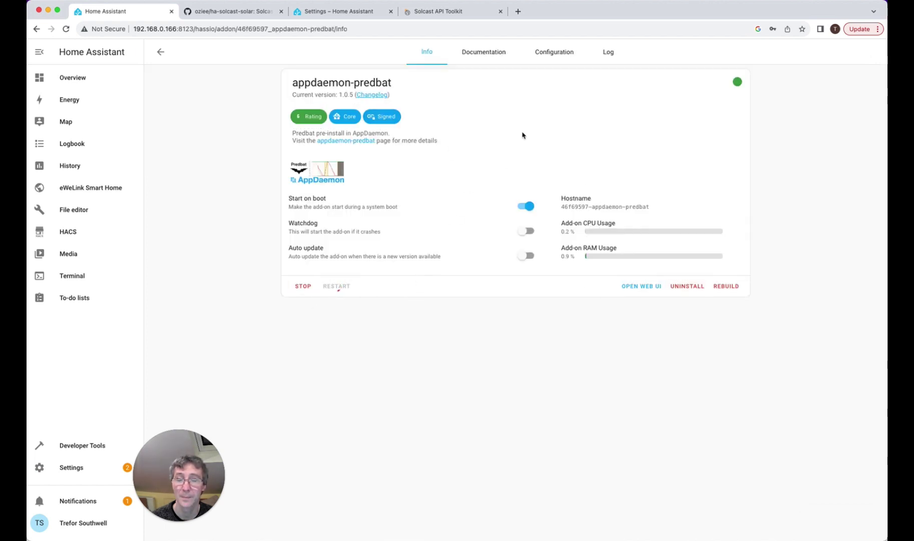
{"action": "left_click", "coordinate": [605, 55]}
{"action": "left_click", "coordinate": [294, 275]}
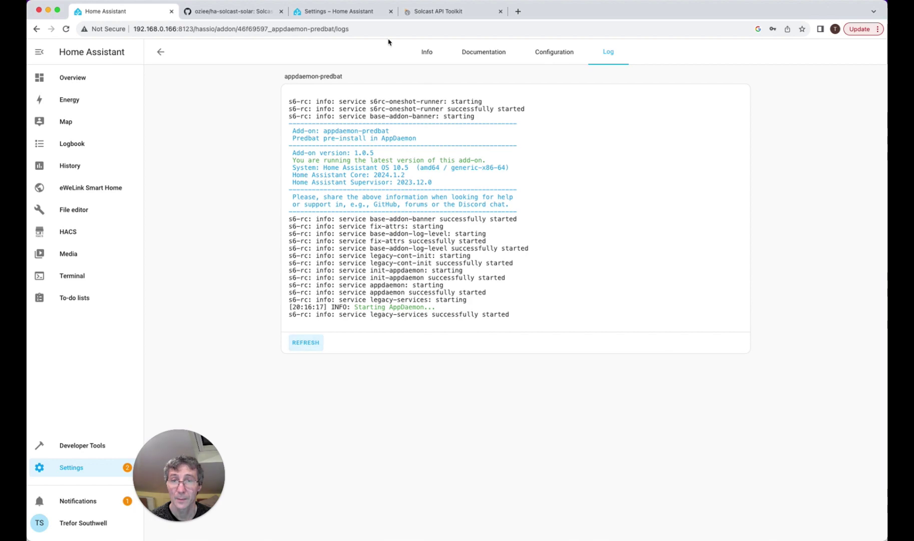
Step: Leave the add-on page and look through the Predbat startup entries in predbat.log in the file editor
{"action": "left_click", "coordinate": [427, 51]}
{"action": "left_click", "coordinate": [160, 52]}
{"action": "left_click", "coordinate": [88, 81]}
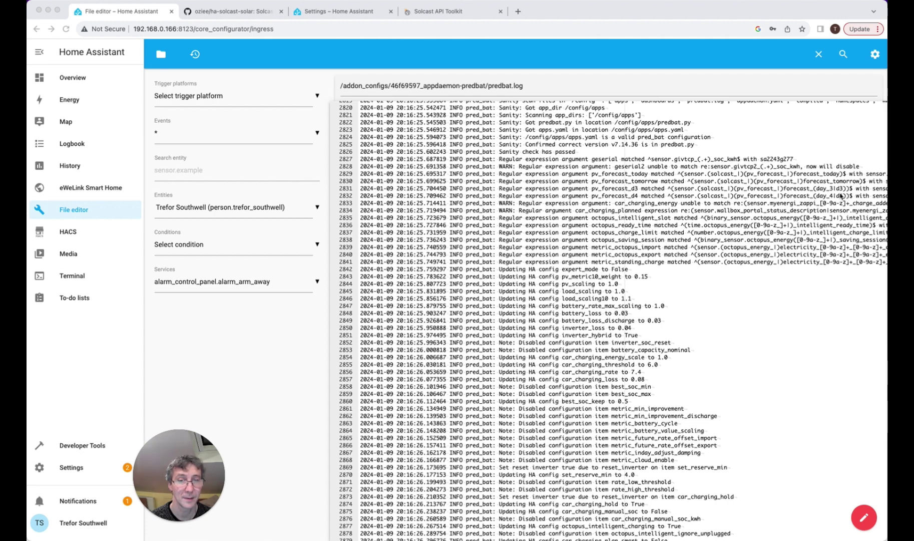
{"action": "scroll", "coordinate": [723, 192], "scroll_direction": "down", "scroll_amount": 10}
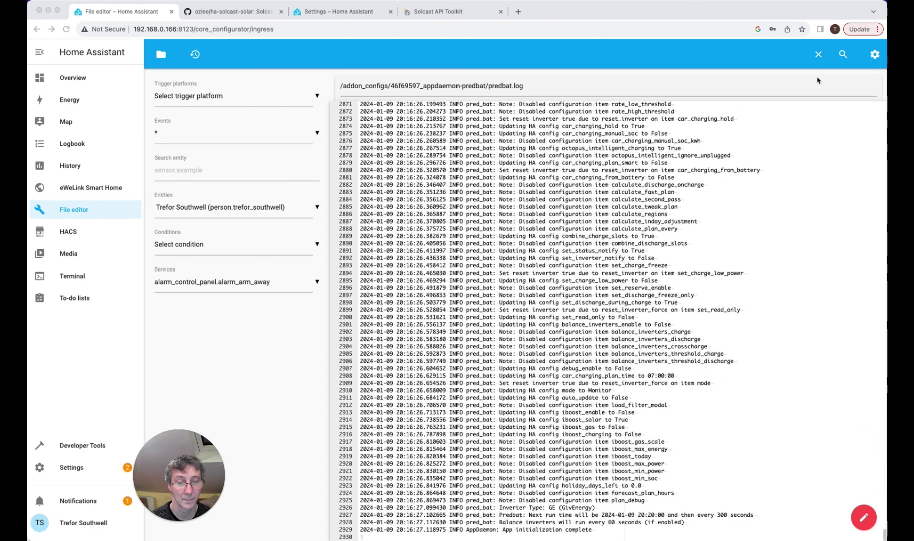
{"action": "scroll", "coordinate": [694, 157], "scroll_direction": "up", "scroll_amount": 5}
Step: Reopen predbat.log from addon_configs/46f69597_appdaemon-predbat to load its newest entries
{"action": "left_click", "coordinate": [161, 54]}
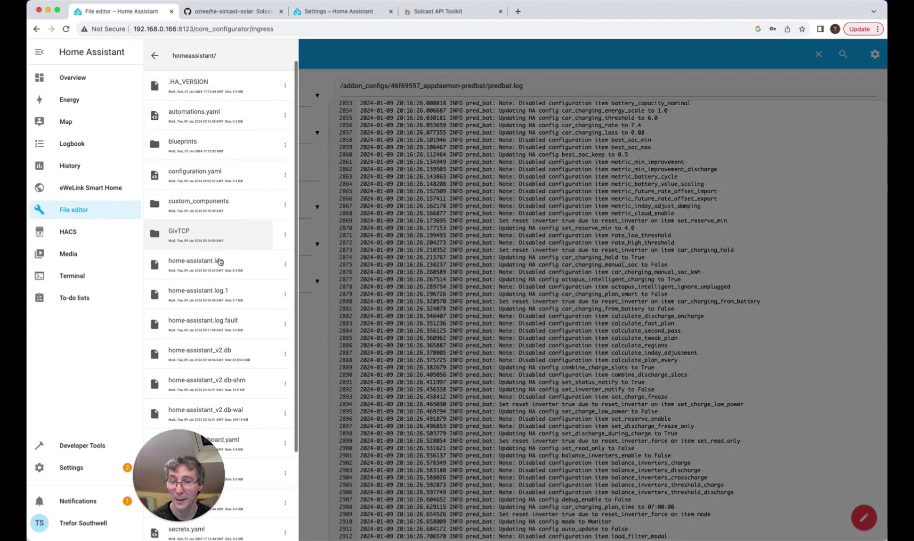
{"action": "scroll", "coordinate": [220, 261], "scroll_direction": "down", "scroll_amount": 3}
{"action": "scroll", "coordinate": [201, 120], "scroll_direction": "up", "scroll_amount": 3}
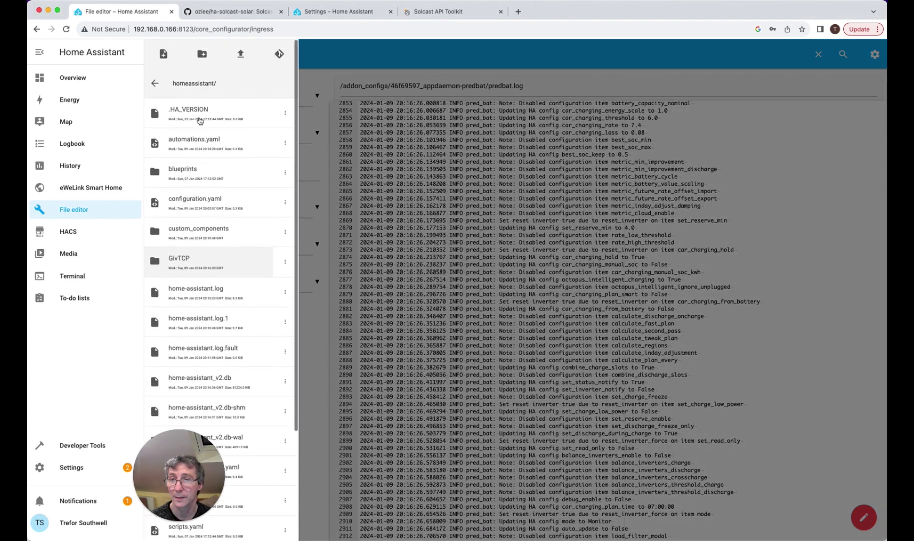
{"action": "left_click", "coordinate": [206, 86]}
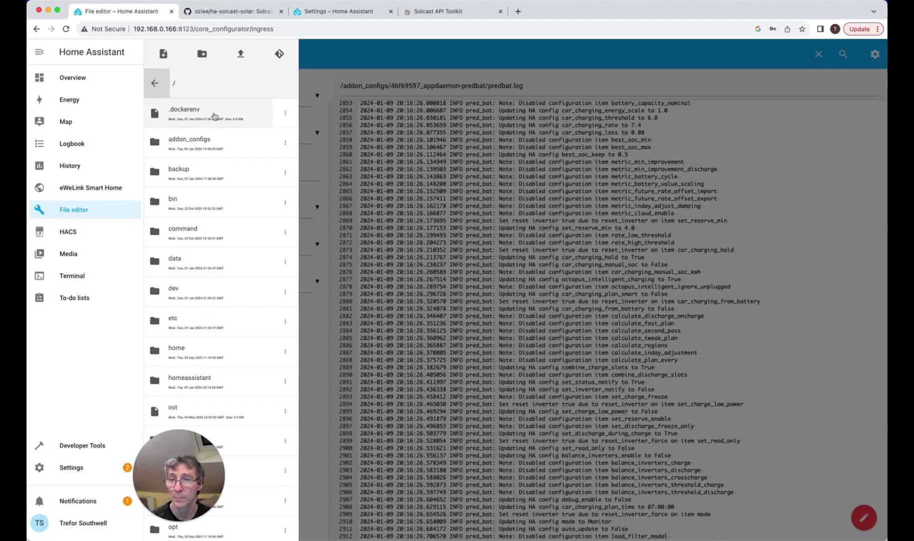
{"action": "left_click", "coordinate": [213, 144]}
{"action": "left_click", "coordinate": [220, 112]}
{"action": "left_click", "coordinate": [217, 261]}
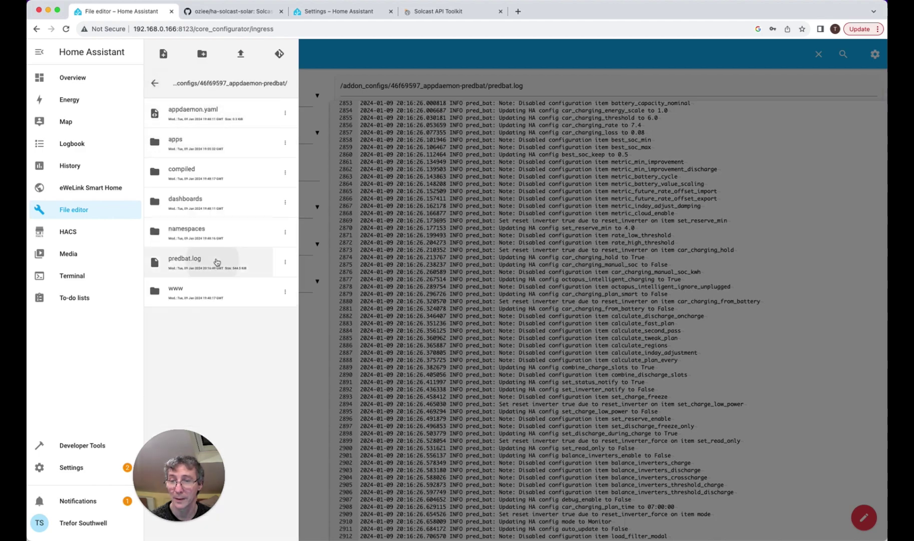
Step: Examine the hourly SOC and PV predictions at the end of predbat.log and return to the Overview dashboard
{"action": "left_click", "coordinate": [606, 300]}
{"action": "scroll", "coordinate": [701, 276], "scroll_direction": "down", "scroll_amount": 10}
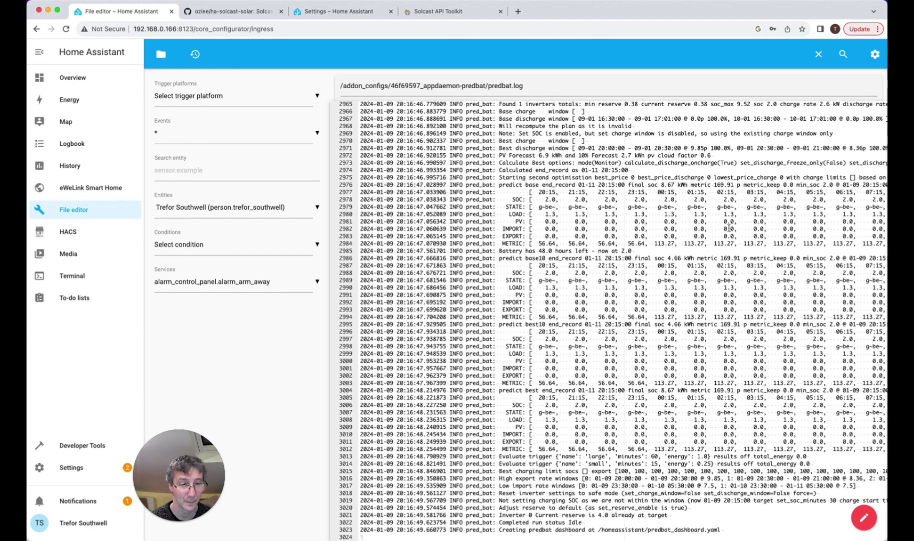
{"action": "scroll", "coordinate": [729, 230], "scroll_direction": "right", "scroll_amount": 10}
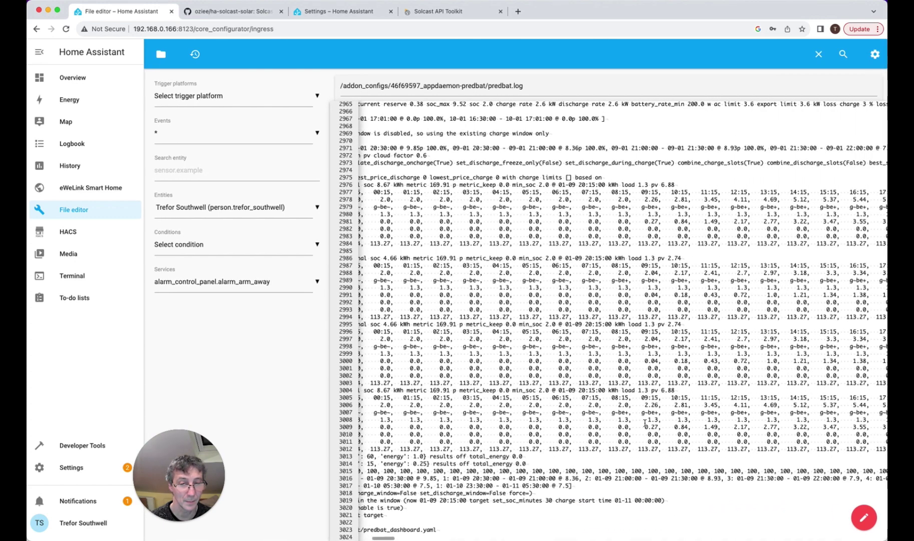
{"action": "scroll", "coordinate": [646, 423], "scroll_direction": "up", "scroll_amount": 3}
{"action": "scroll", "coordinate": [750, 413], "scroll_direction": "left", "scroll_amount": 10}
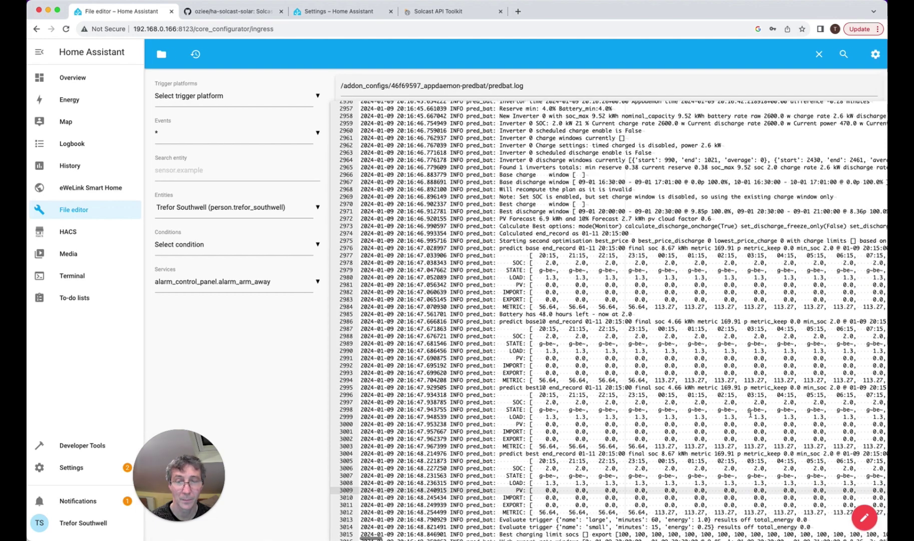
{"action": "left_click_drag", "start_coordinate": [712, 219], "coordinate": [508, 221]}
{"action": "left_click", "coordinate": [87, 77]}
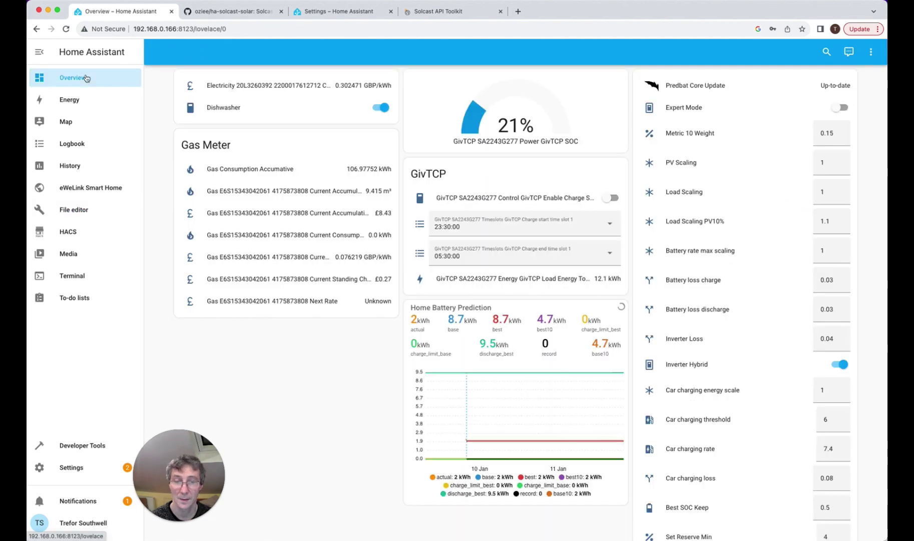